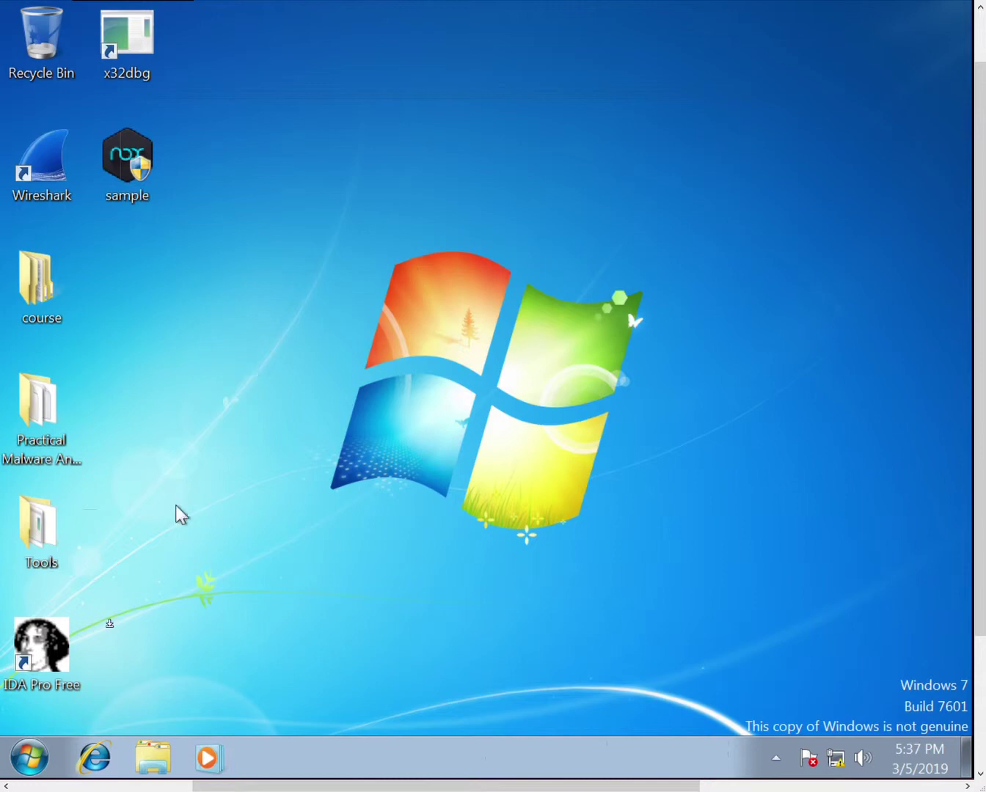
# - Launch Command Prompt from the Start search and position its window
pyautogui.click(46, 764)
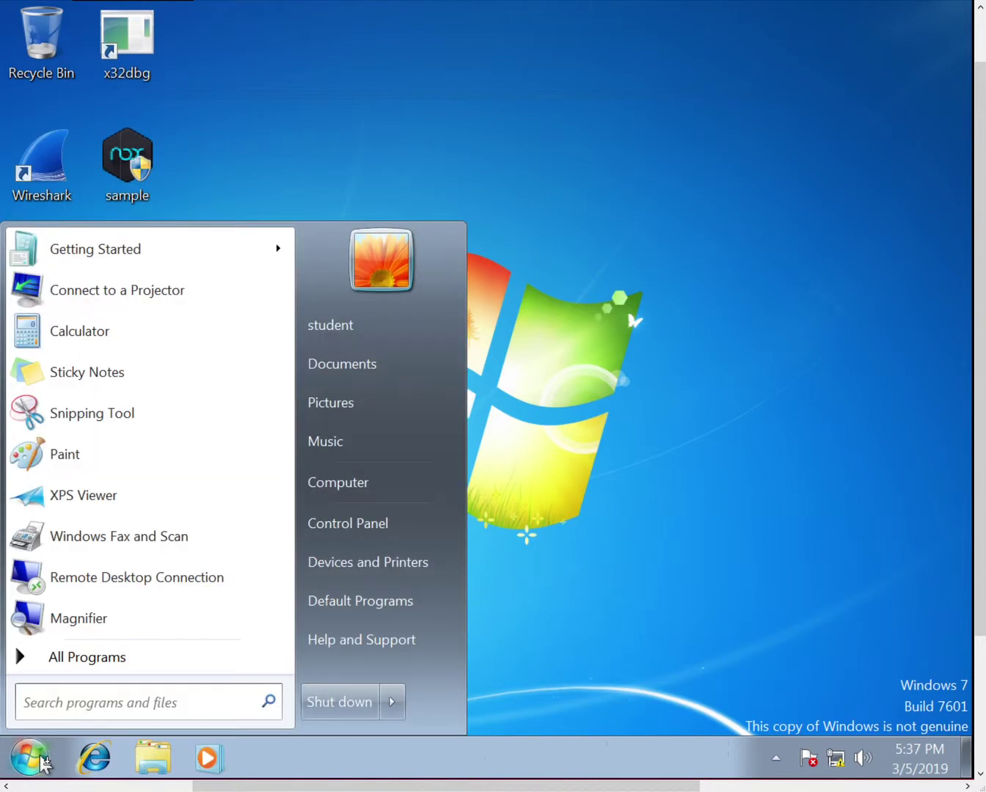
pyautogui.write('cmd')
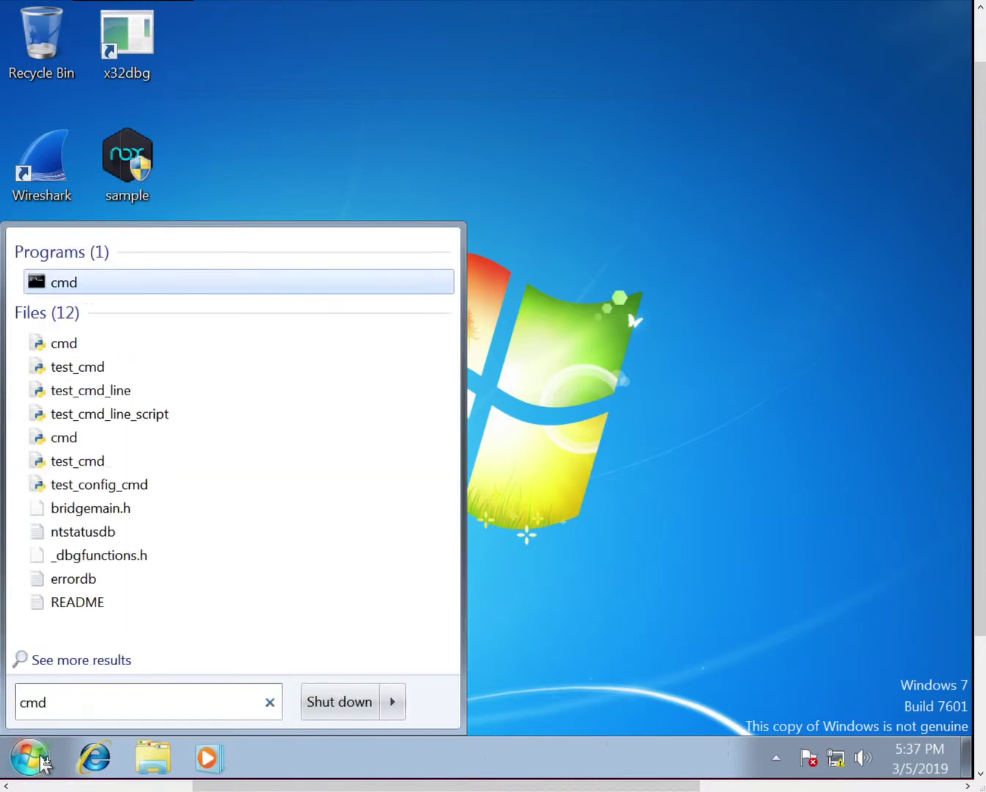
pyautogui.press('Return')
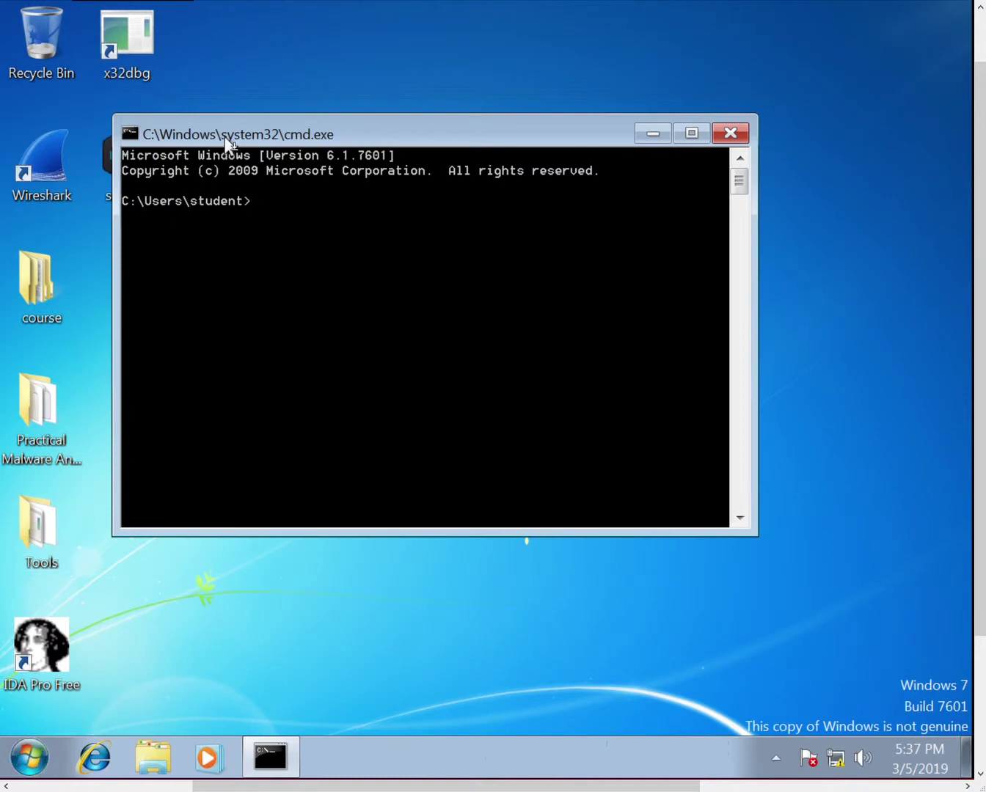
pyautogui.moveTo(228, 143); pyautogui.dragTo(280, 194)
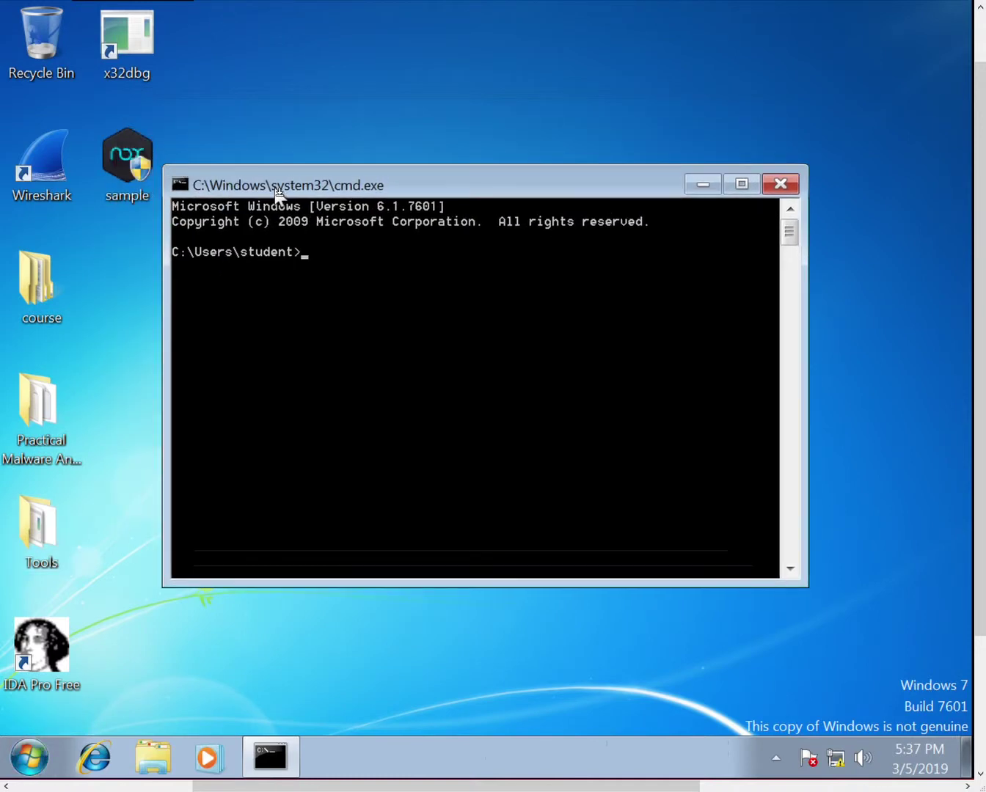
pyautogui.click(124, 160)
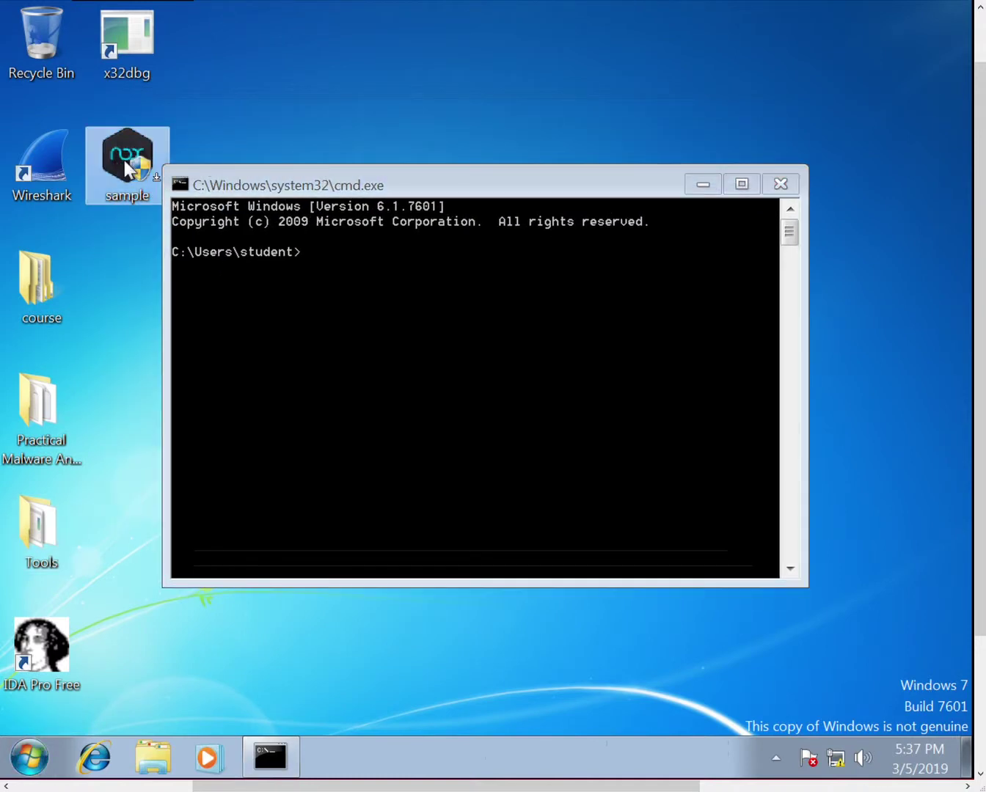
pyautogui.click(295, 257)
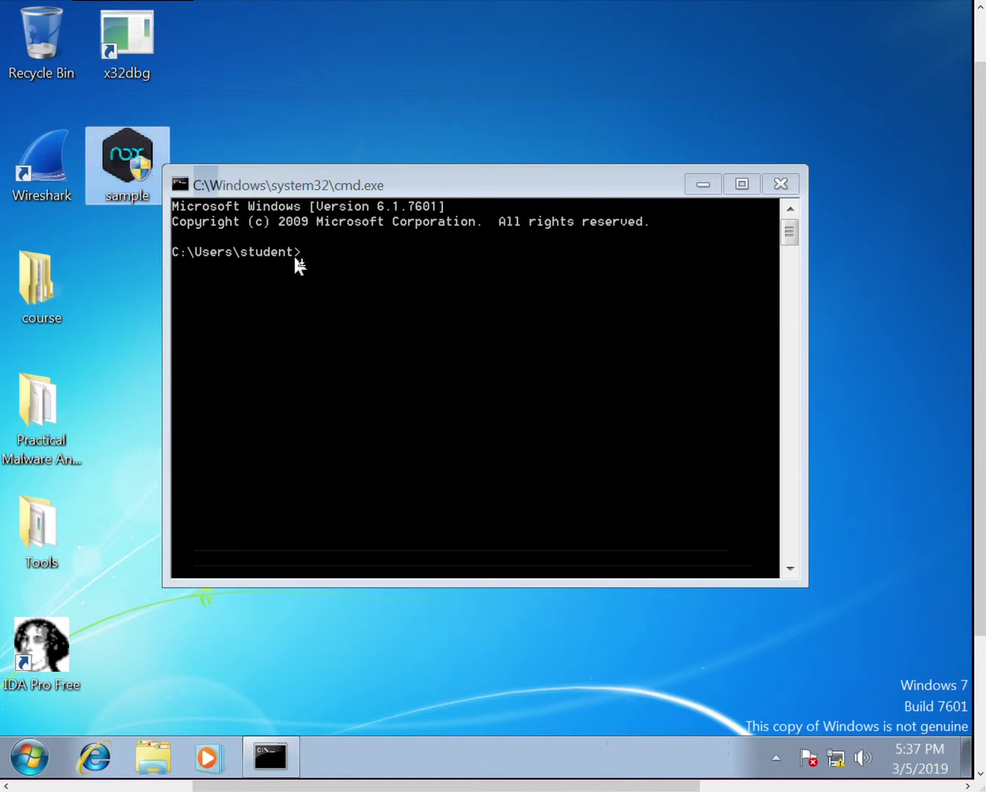
pyautogui.click(293, 254)
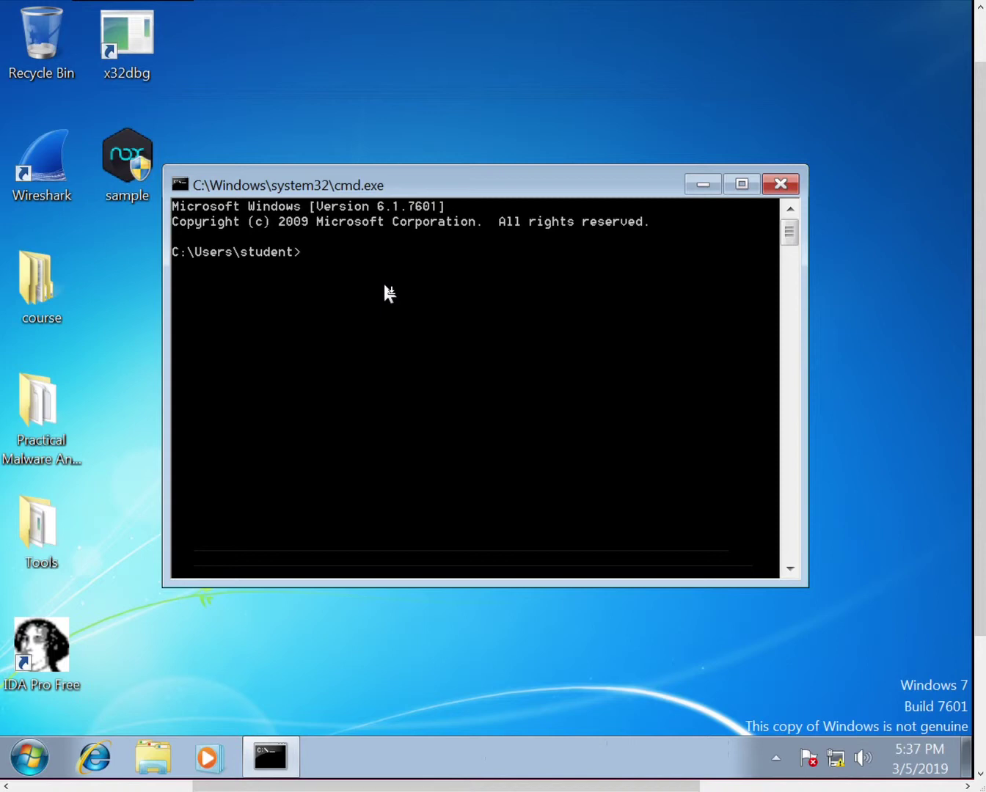
# - Change the console's working directory to Desktop
pyautogui.write('too\\')
pyautogui.press('BackSpace')
pyautogui.write('l')
pyautogui.press('Return')
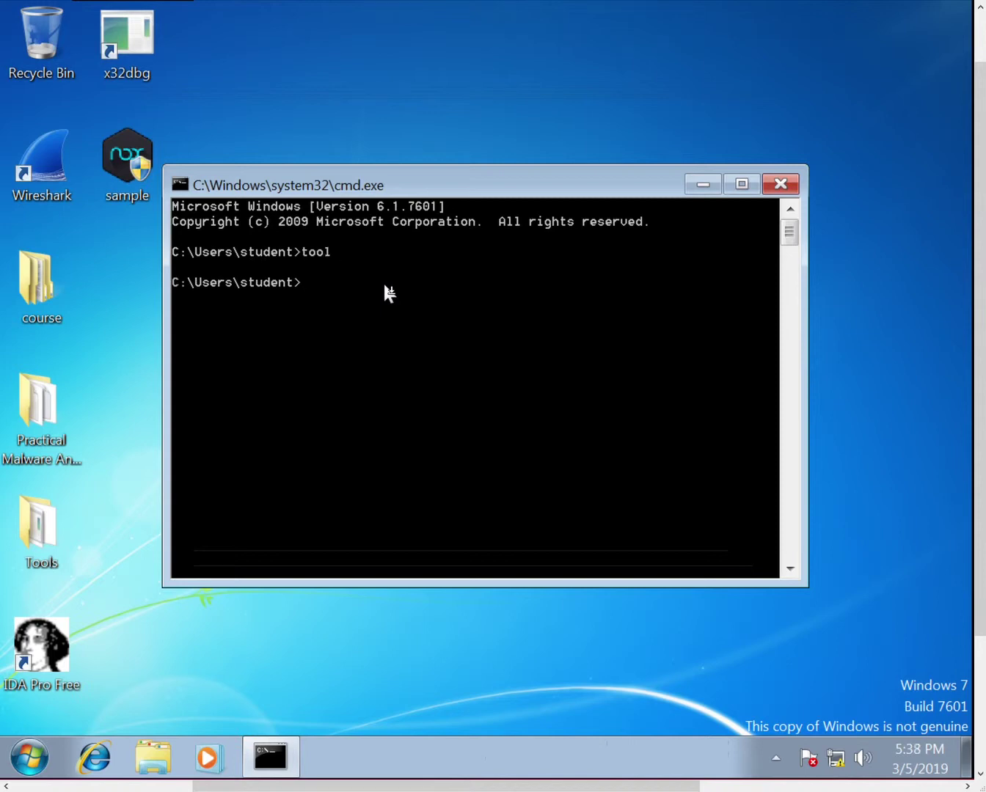
pyautogui.write('cd des')
pyautogui.press('Tab')
pyautogui.press('Return')
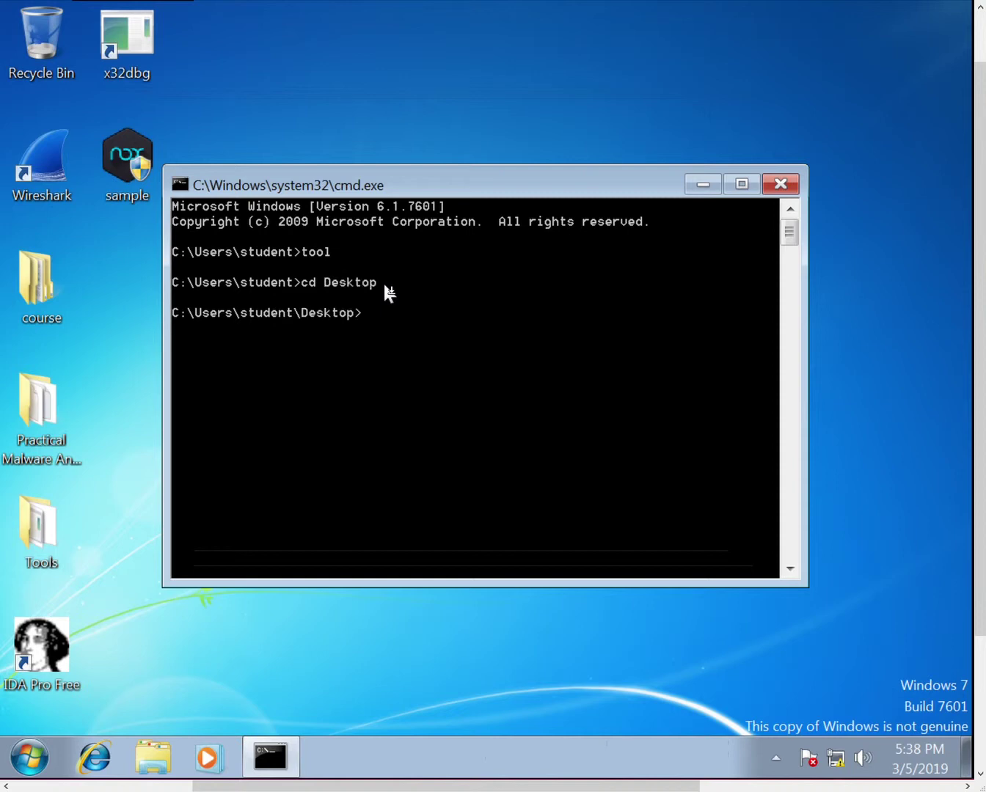
# - Run Tools\SysinternalsSuite\strings.exe and accept its license agreement
pyautogui.write('Tools\\syst')
pyautogui.press('BackSpace')
pyautogui.press('Tab')
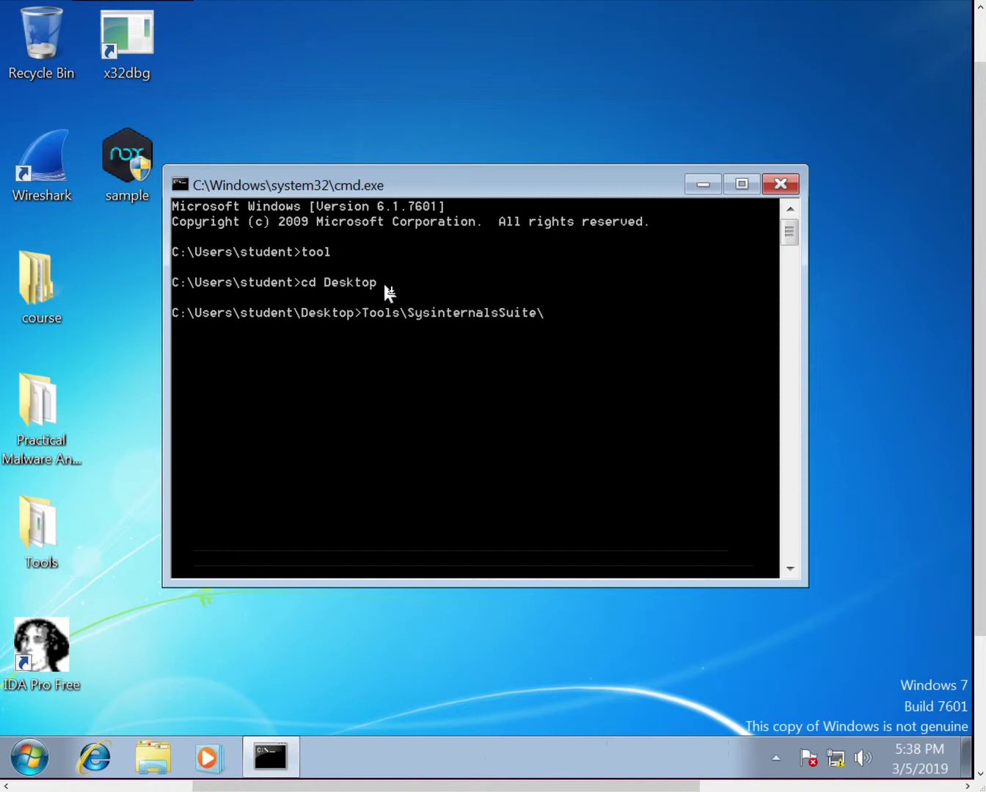
pyautogui.write('\\str')
pyautogui.press('Tab')
pyautogui.press('Tab')
pyautogui.press('Tab')
pyautogui.press('Return')
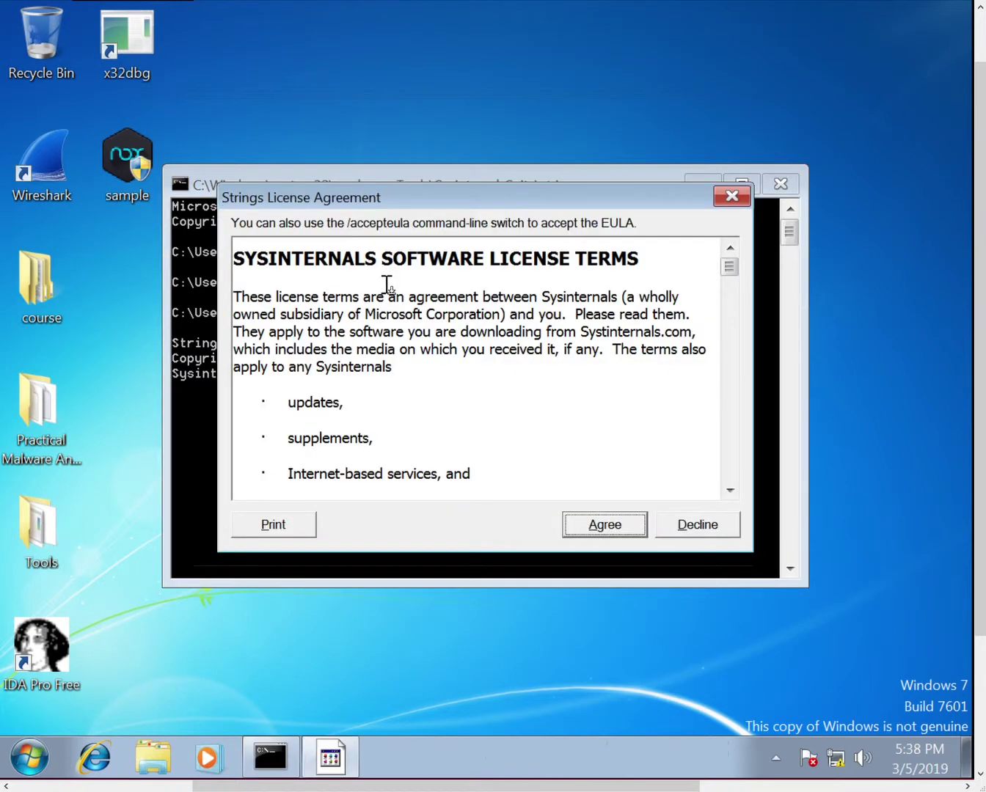
pyautogui.click(568, 528)
# - Run strings.exe on sample.exe with output redirected to string.txt
pyautogui.moveTo(530, 183); pyautogui.dragTo(574, 192)
pyautogui.press('Up')
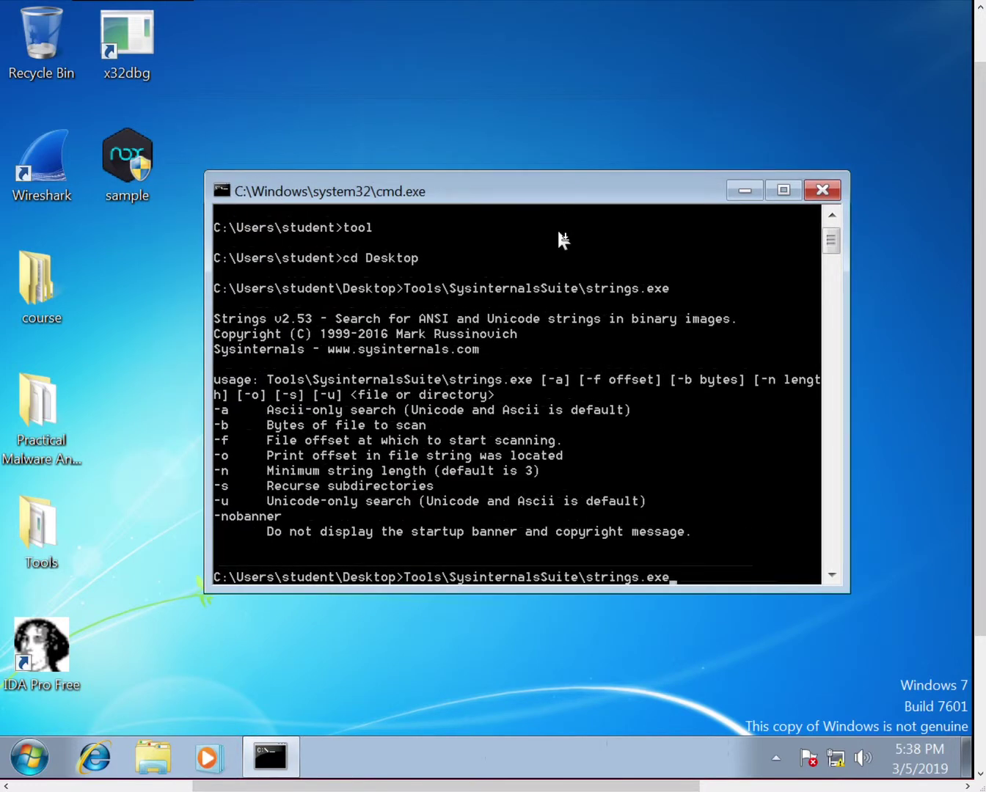
pyautogui.write('sample.exe > string.txt')
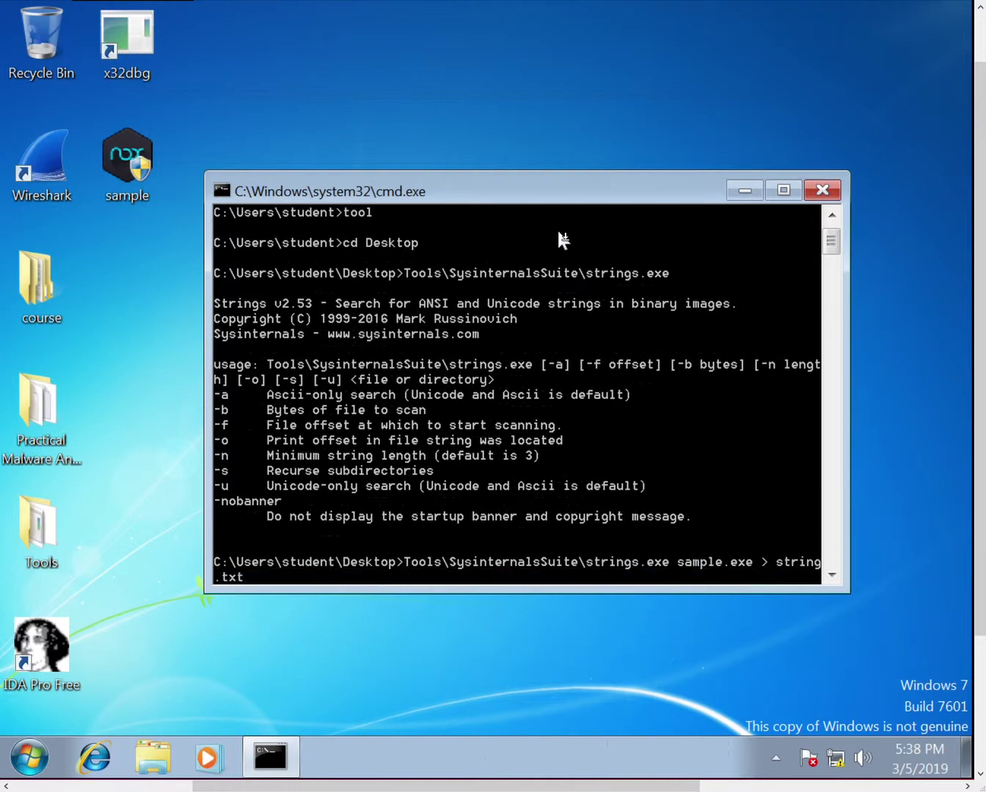
pyautogui.press('Return')
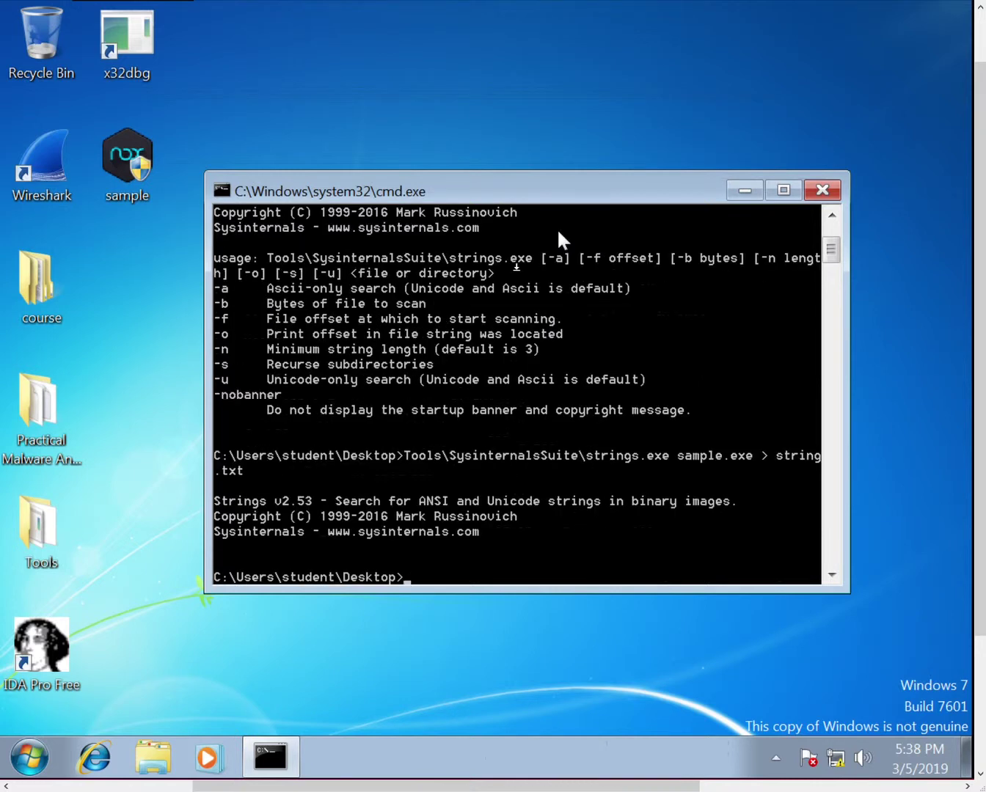
# - Open string.txt in Notepad, look through the extracted strings, then close it
pyautogui.doubleClick(130, 287)
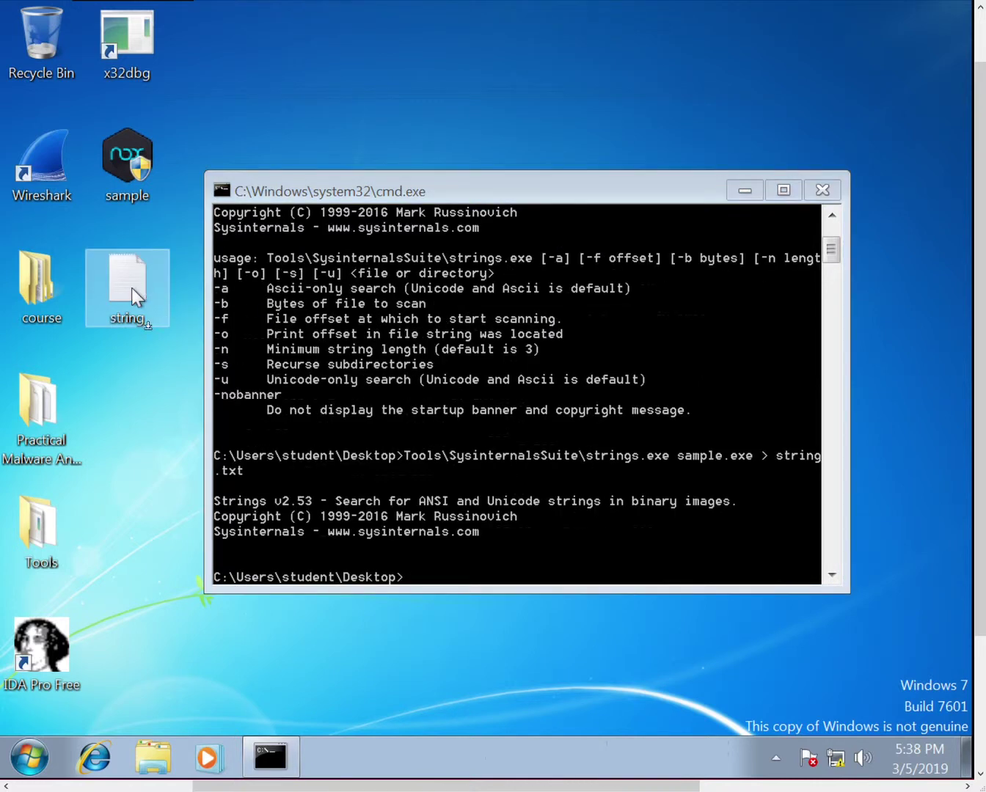
pyautogui.moveTo(163, 52); pyautogui.dragTo(300, 52)
pyautogui.moveTo(630, 117); pyautogui.dragTo(631, 138)
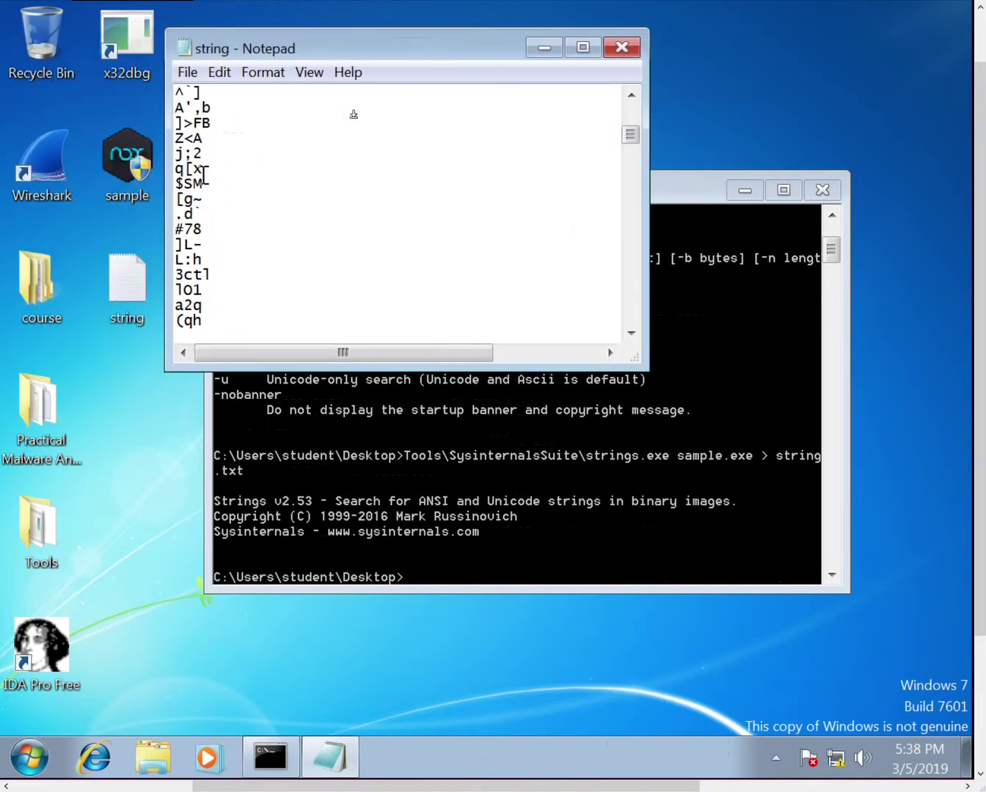
pyautogui.click(622, 49)
# - Rerun strings.exe with -n 5 so string.txt keeps only strings of 5+ characters
pyautogui.press('Up')
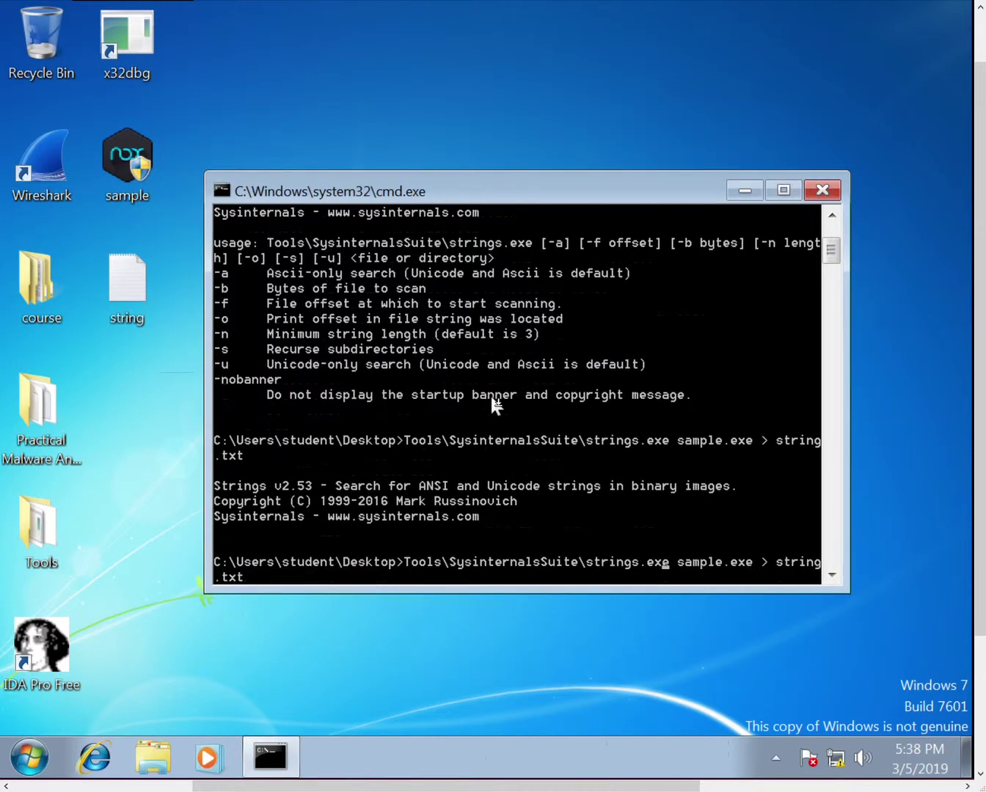
pyautogui.write('-n')
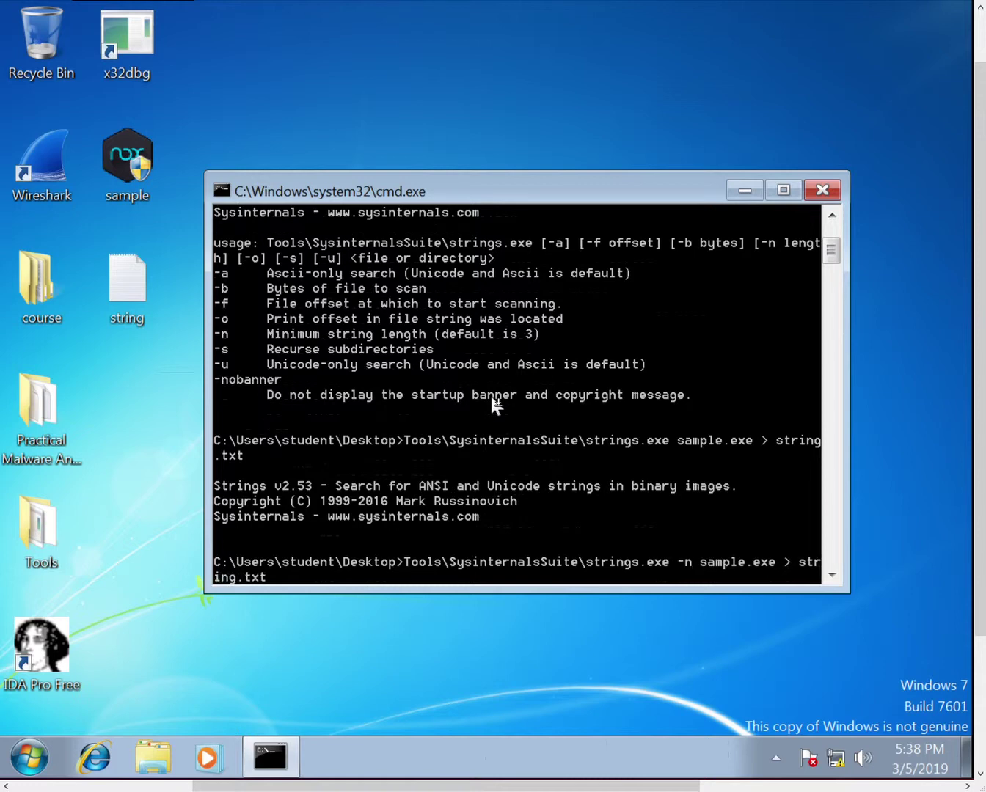
pyautogui.write(' 5')
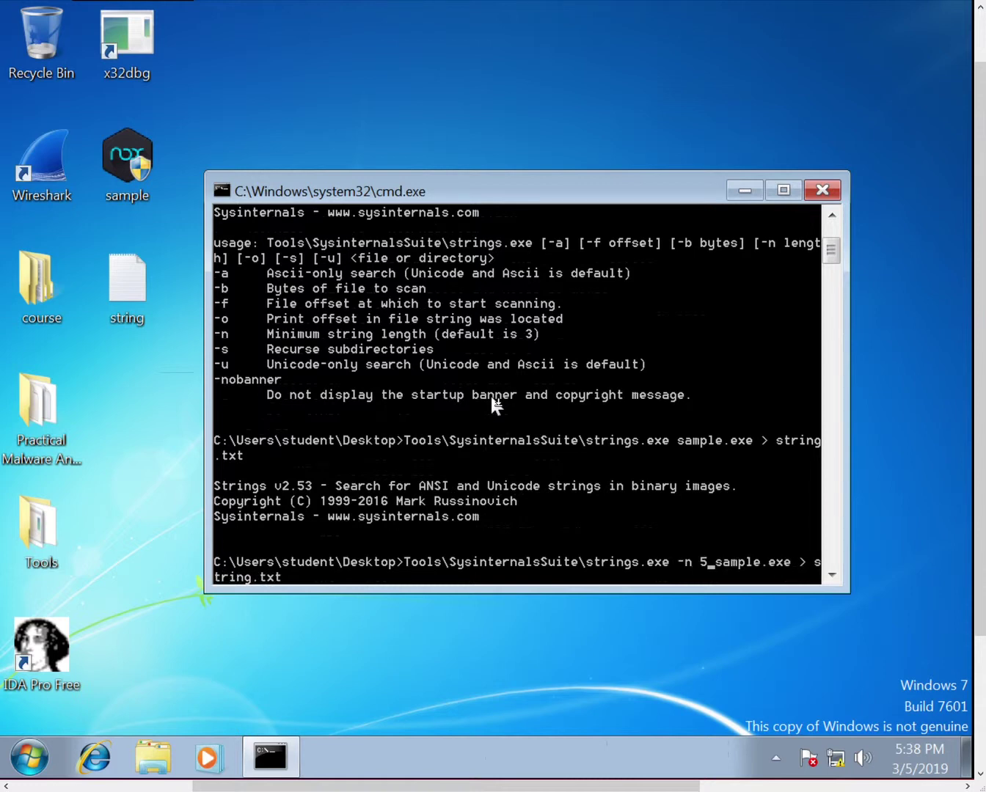
pyautogui.press('Return')
pyautogui.click(147, 271)
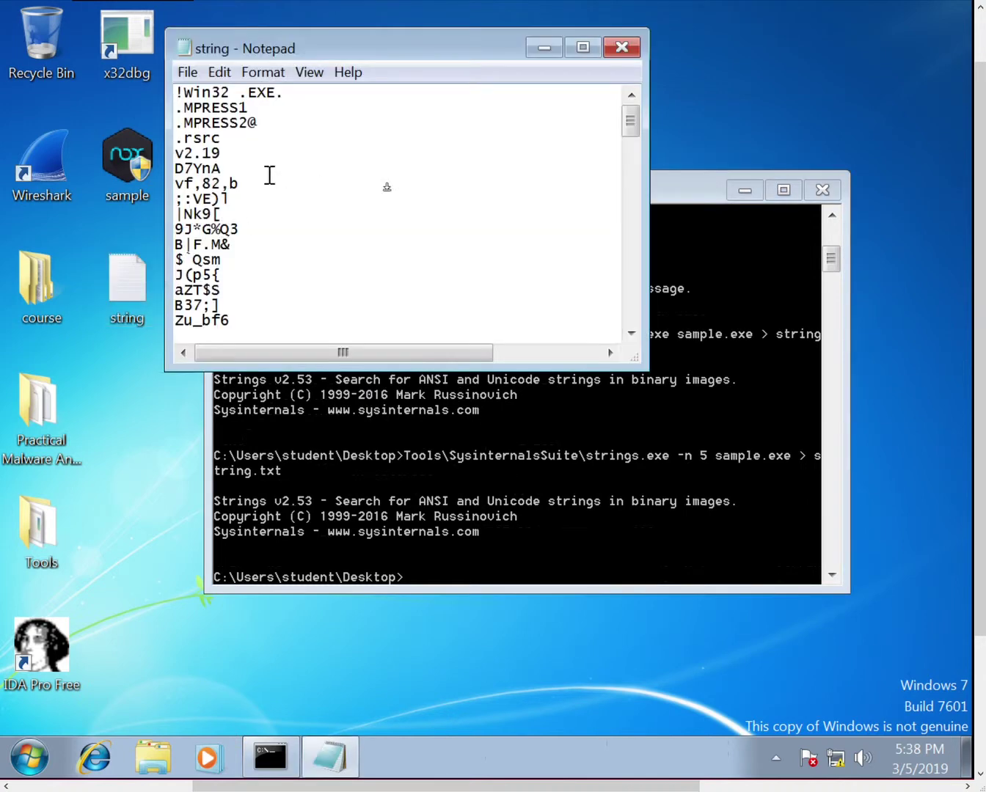
# - Enlarge Notepad and scroll down through the strings to the product version number
pyautogui.moveTo(632, 362); pyautogui.dragTo(767, 438)
pyautogui.scroll(-5, 362, 325)
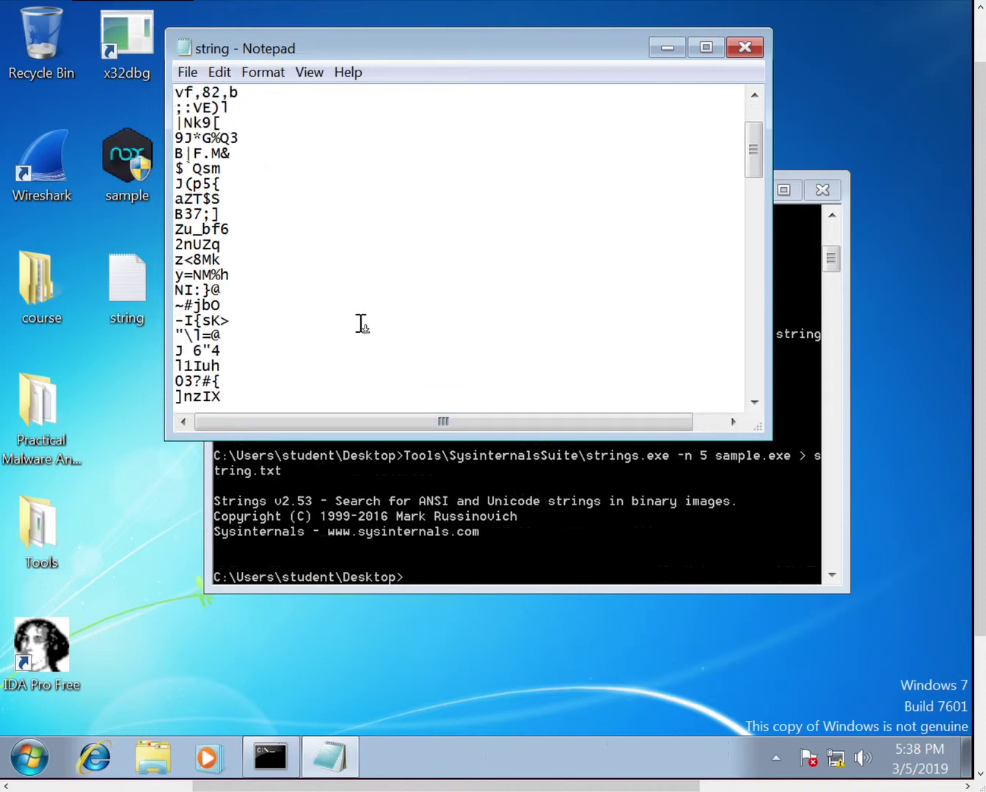
pyautogui.scroll(-4, 312, 312)
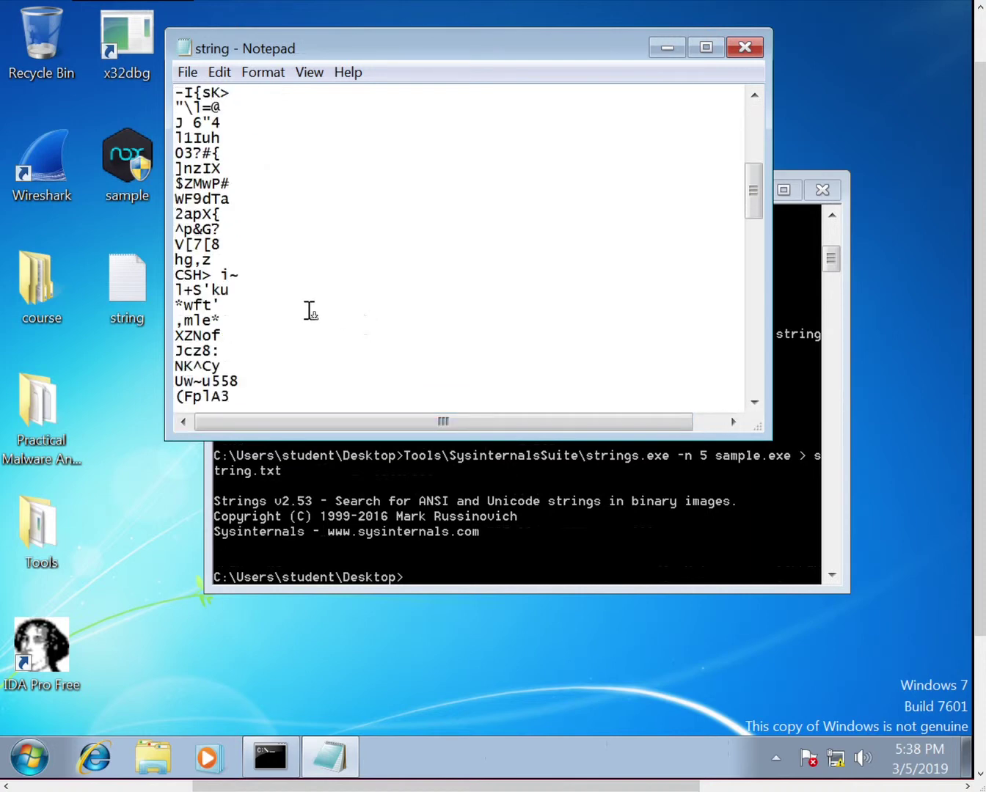
pyautogui.scroll(-3, 300, 309)
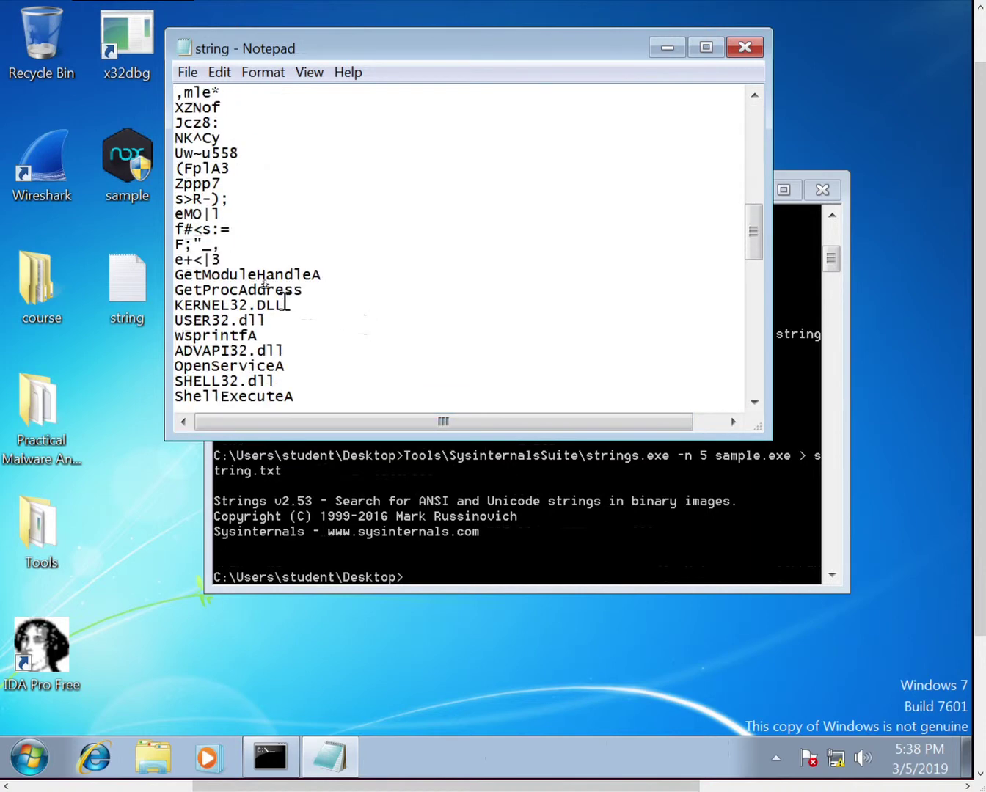
pyautogui.moveTo(211, 275); pyautogui.dragTo(223, 304)
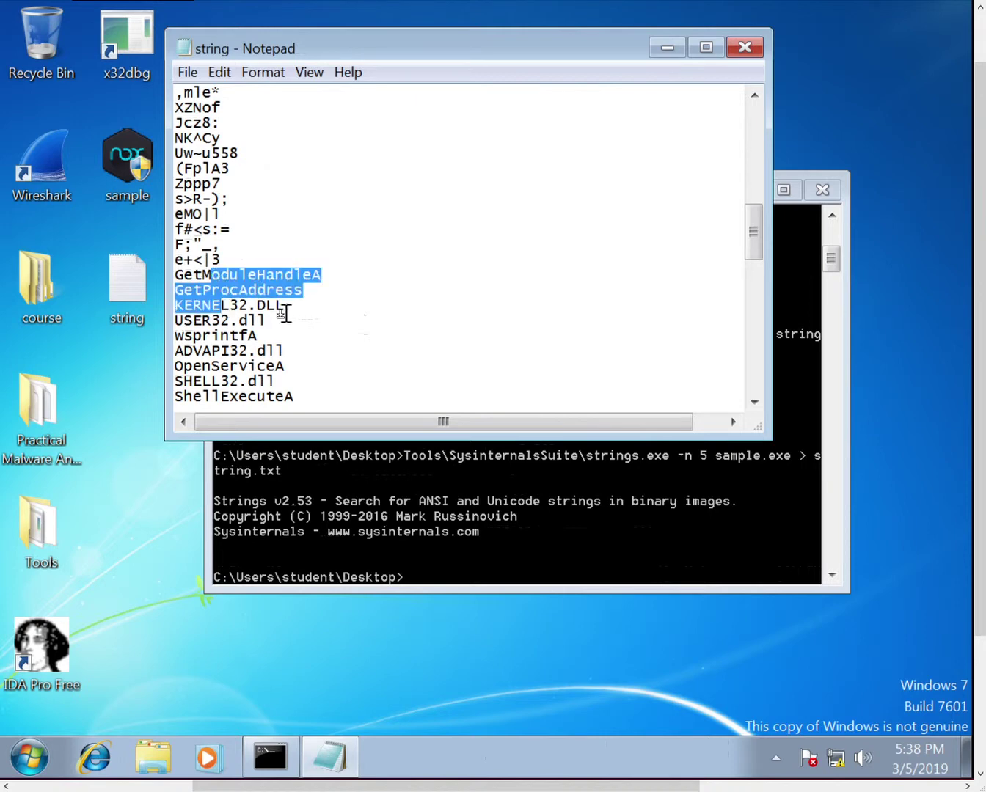
pyautogui.scroll(-8, 380, 316)
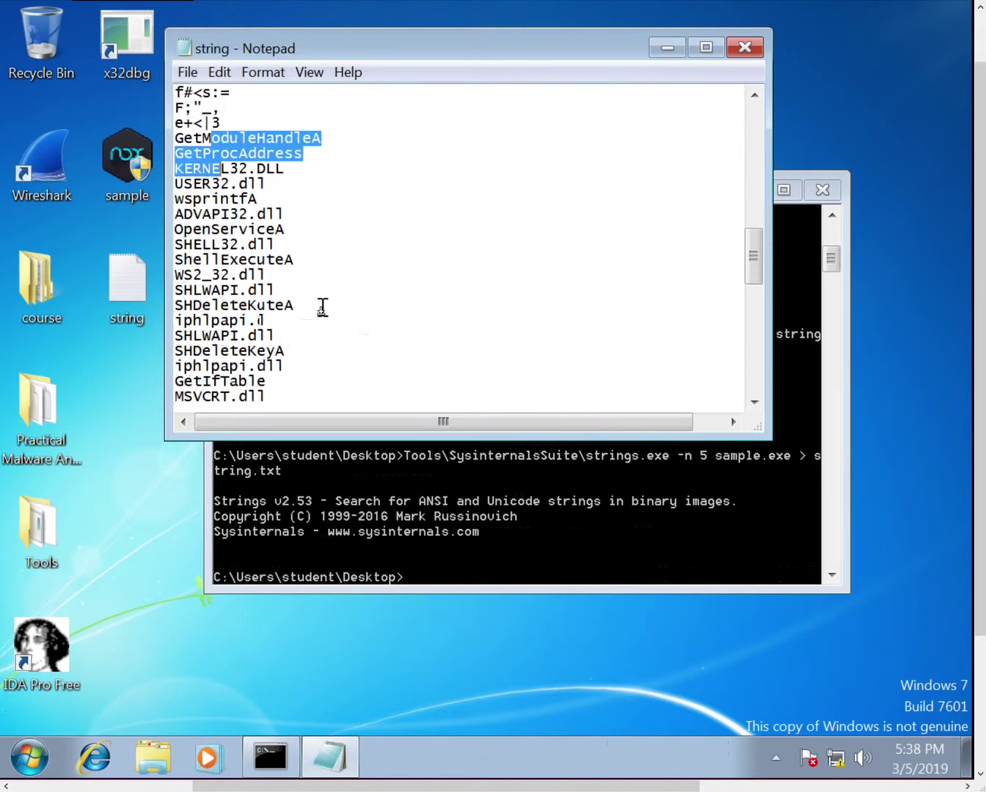
pyautogui.scroll(-8, 311, 303)
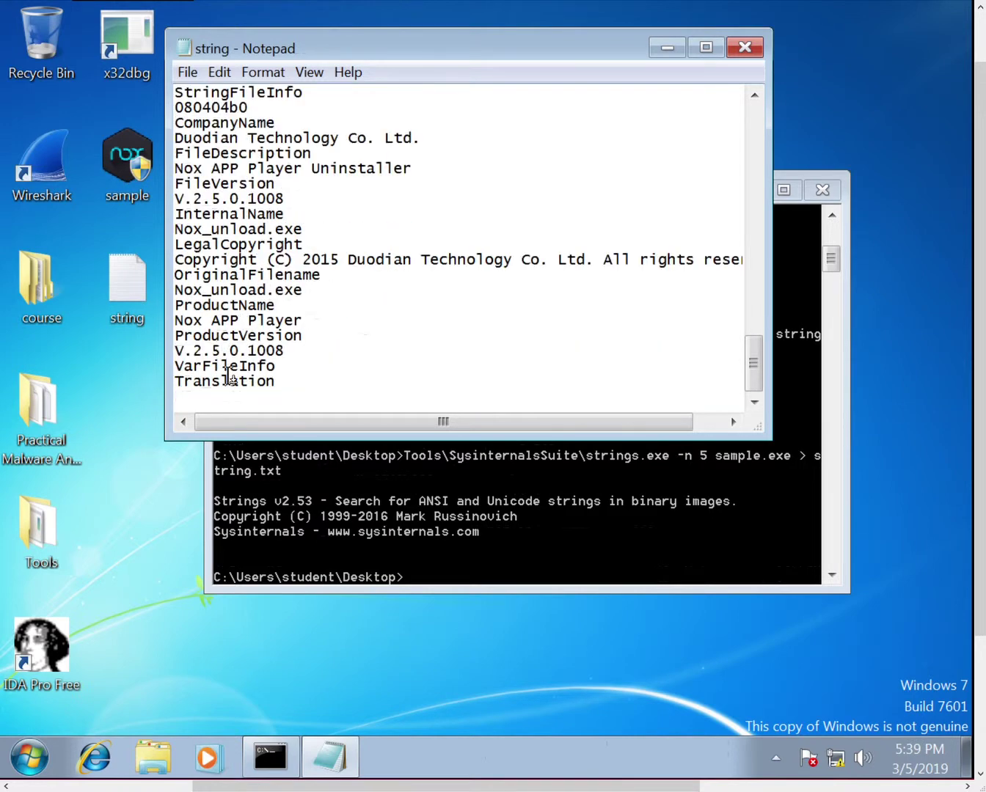
pyautogui.moveTo(230, 366); pyautogui.dragTo(230, 352)
# - Scroll back to the imports such as OpenServiceA and ShellExecuteA, then close string.txt
pyautogui.scroll(1, 231, 229)
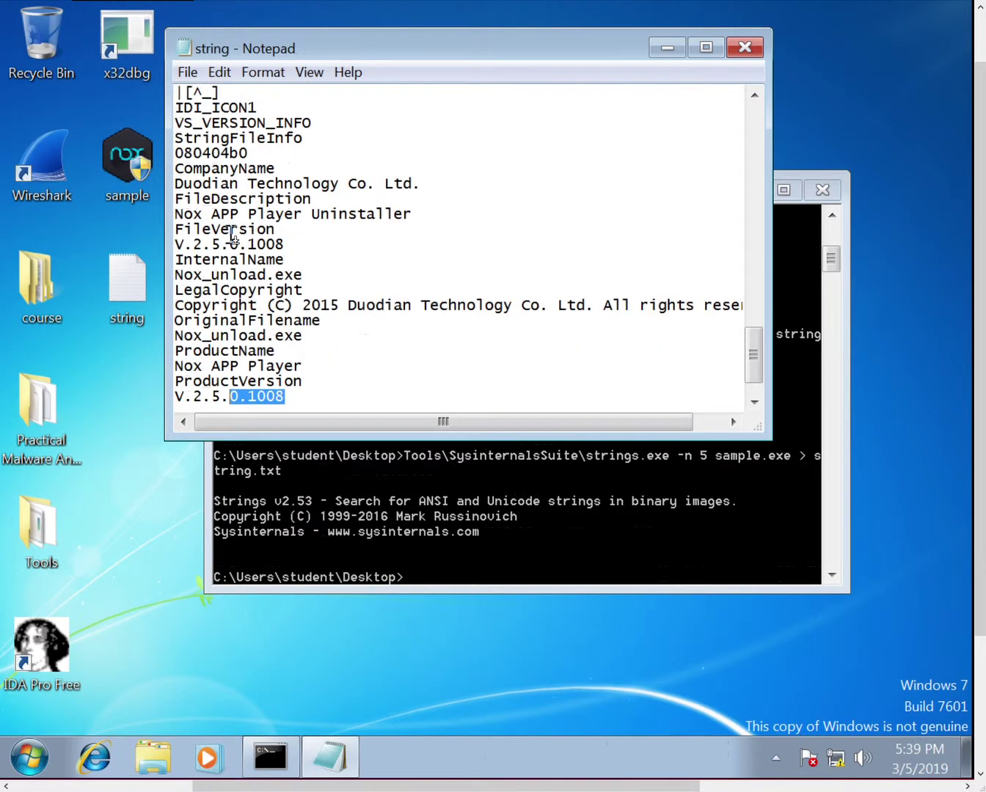
pyautogui.scroll(1, 226, 251)
pyautogui.scroll(1, 226, 250)
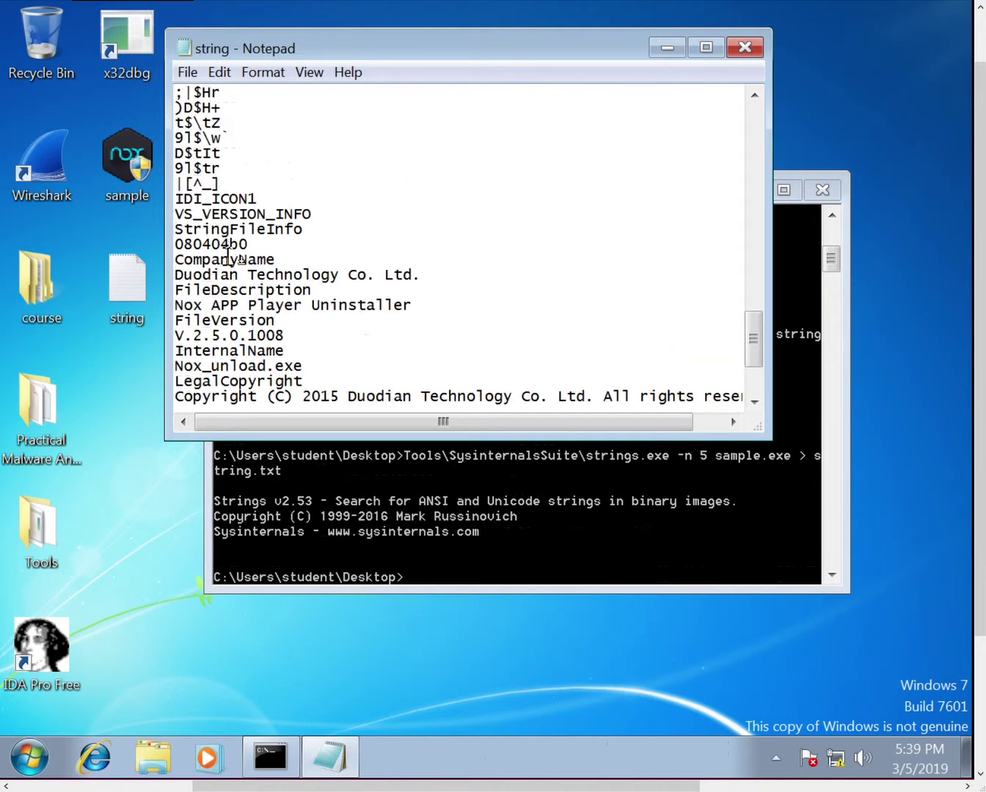
pyautogui.scroll(-1, 254, 293)
pyautogui.scroll(-1, 257, 331)
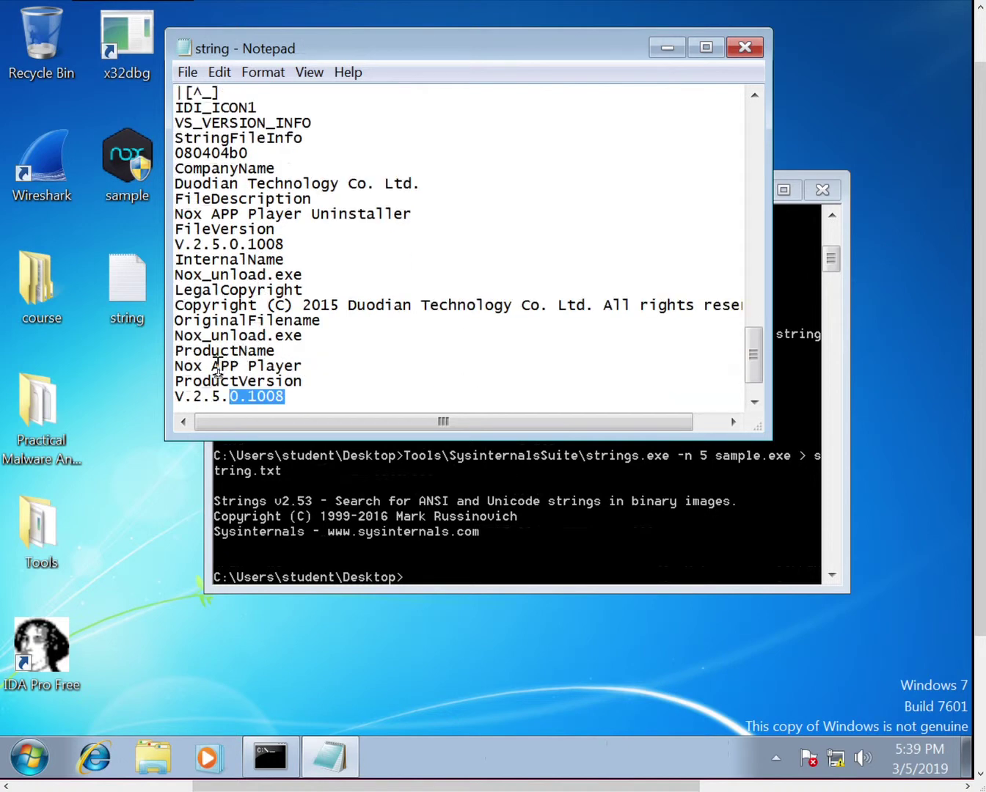
pyautogui.moveTo(184, 335); pyautogui.dragTo(224, 339)
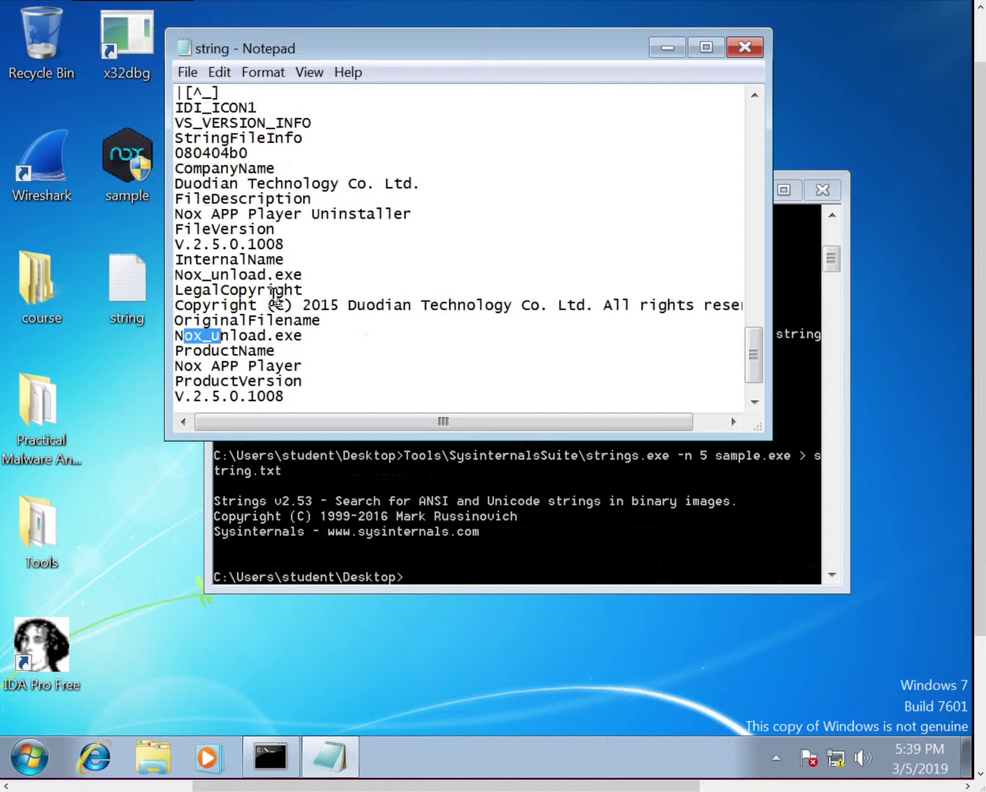
pyautogui.scroll(9, 275, 297)
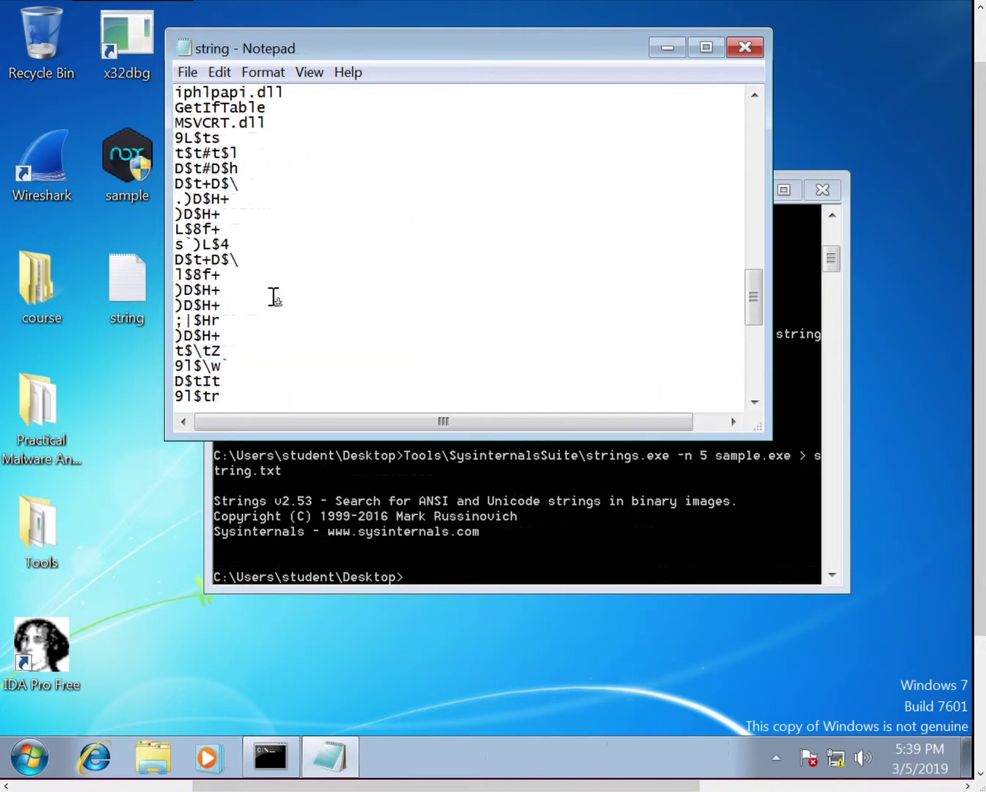
pyautogui.scroll(2, 246, 184)
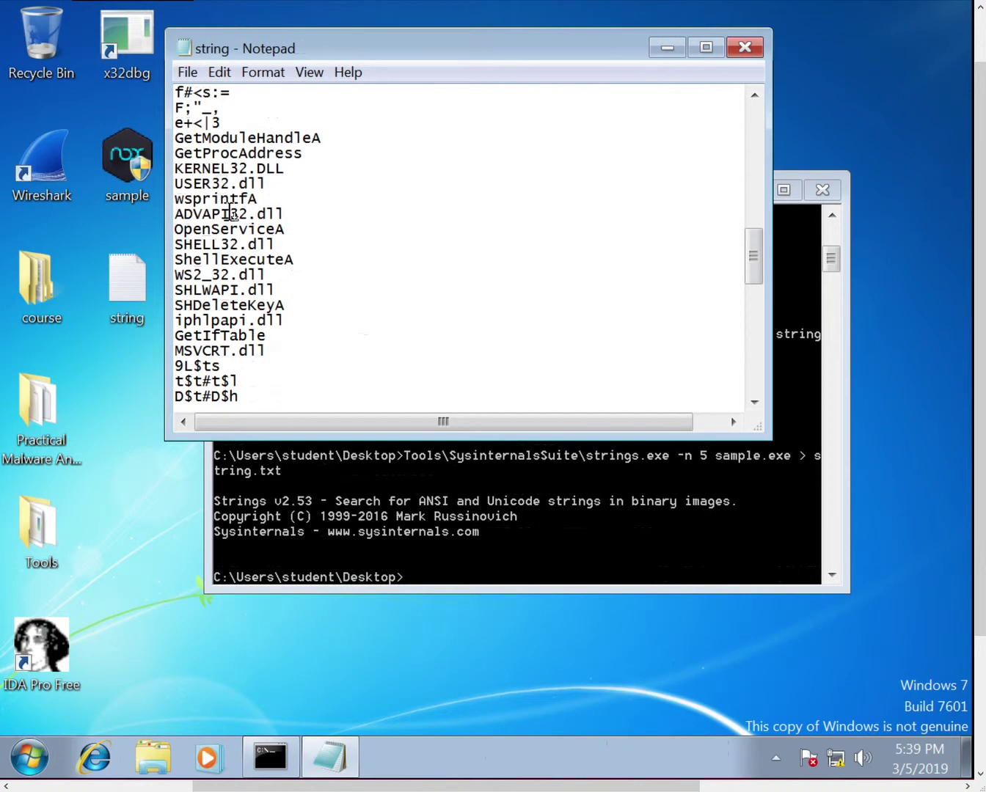
pyautogui.click(737, 52)
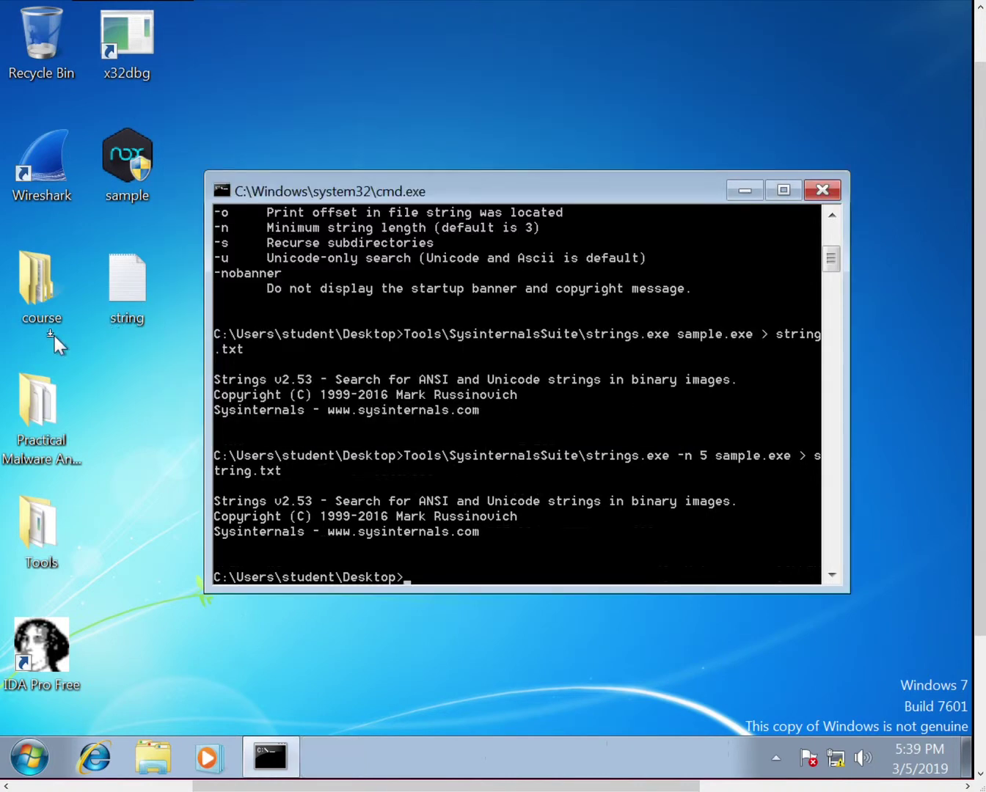
# - Open the Tools folder and then its SysinternalsSuite folder in Explorer
pyautogui.click(23, 532)
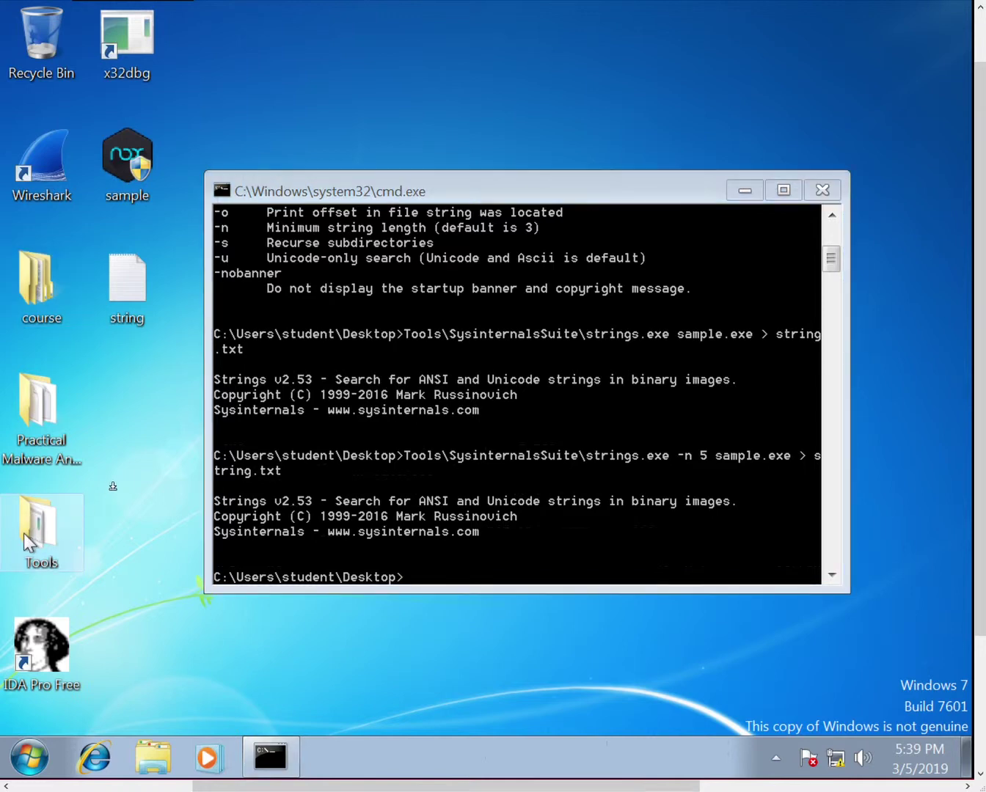
pyautogui.doubleClick(23, 533)
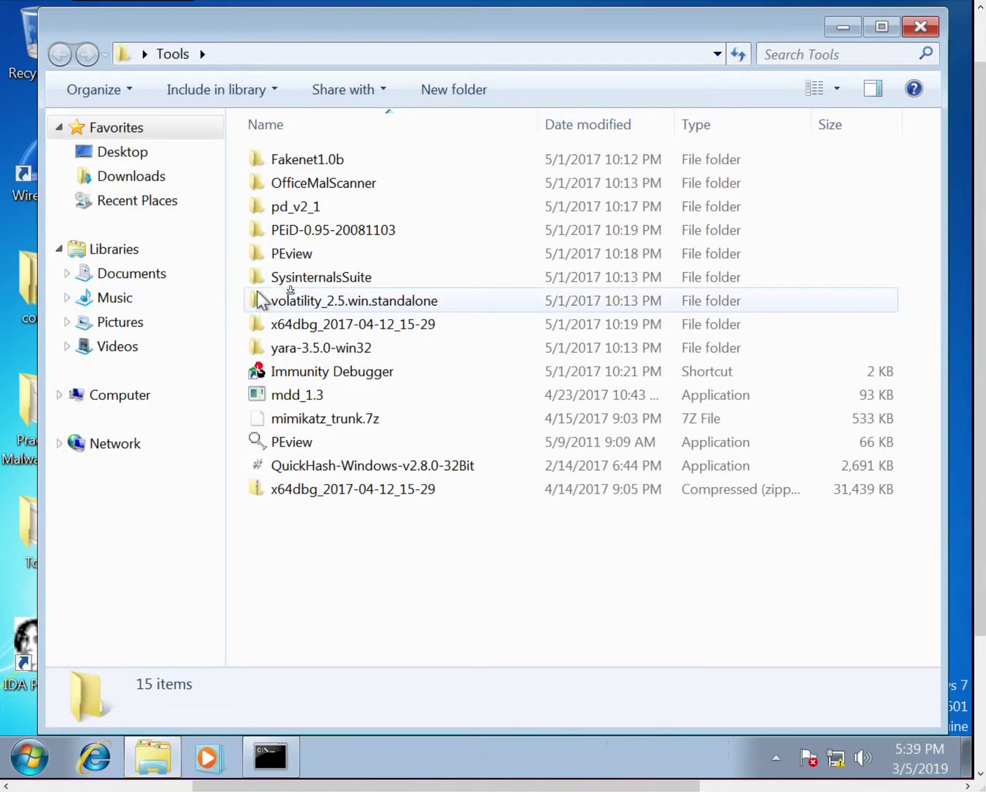
pyautogui.doubleClick(281, 286)
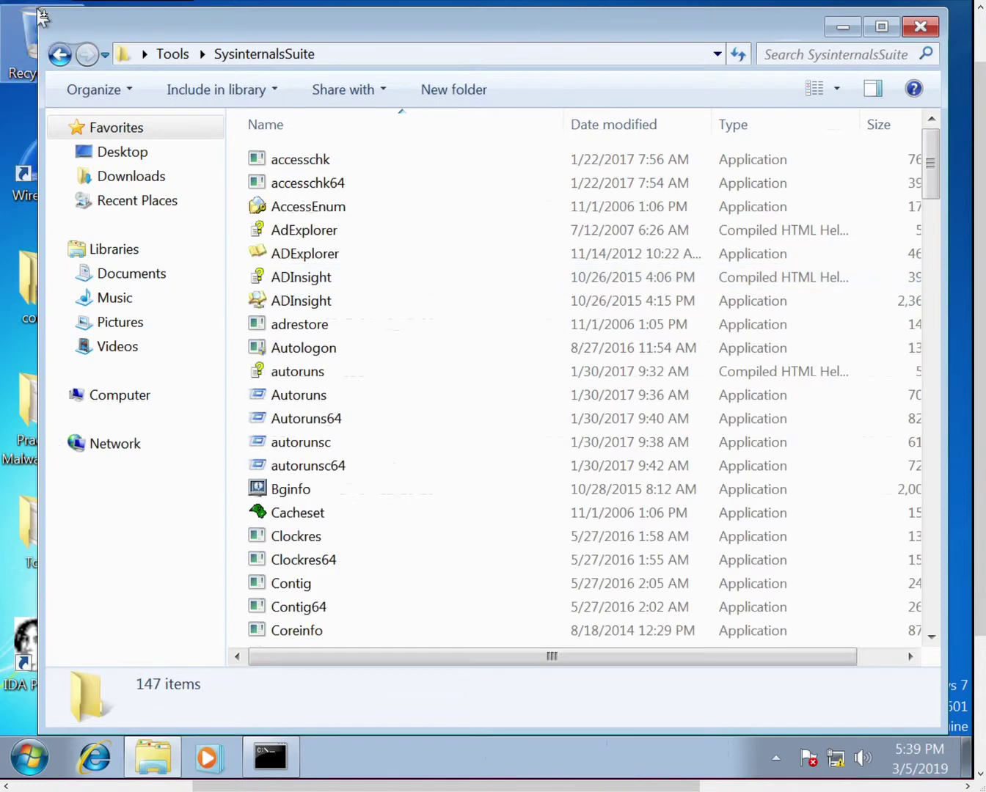
pyautogui.click(505, 349)
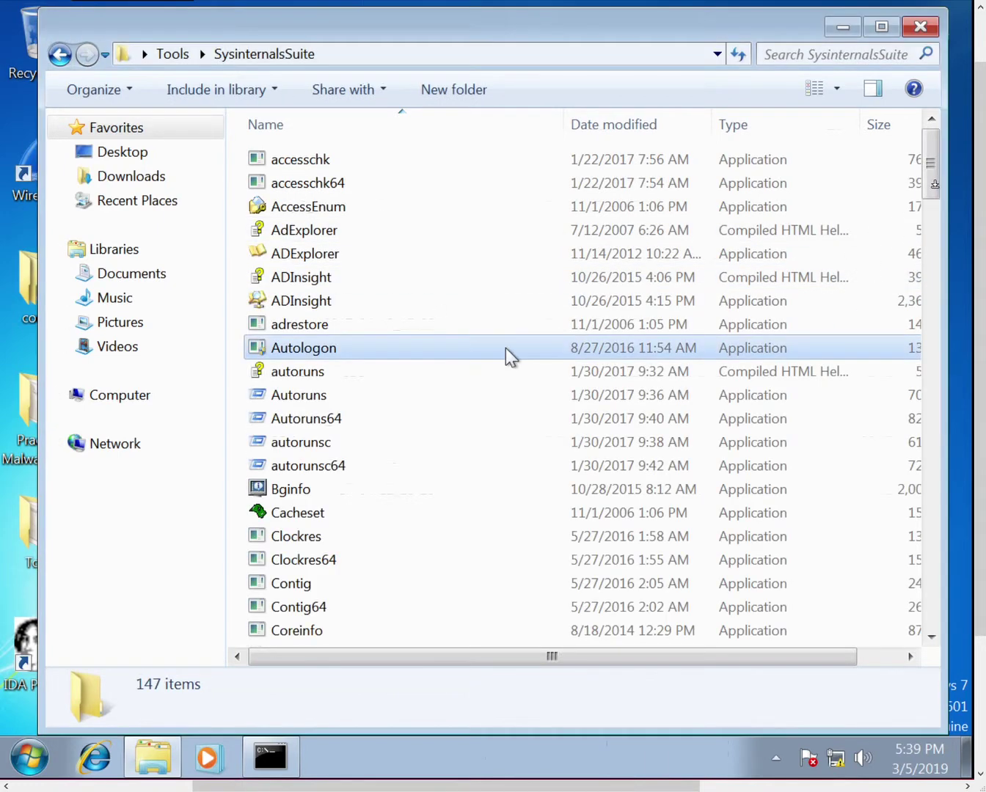
pyautogui.moveTo(933, 185); pyautogui.dragTo(926, 433)
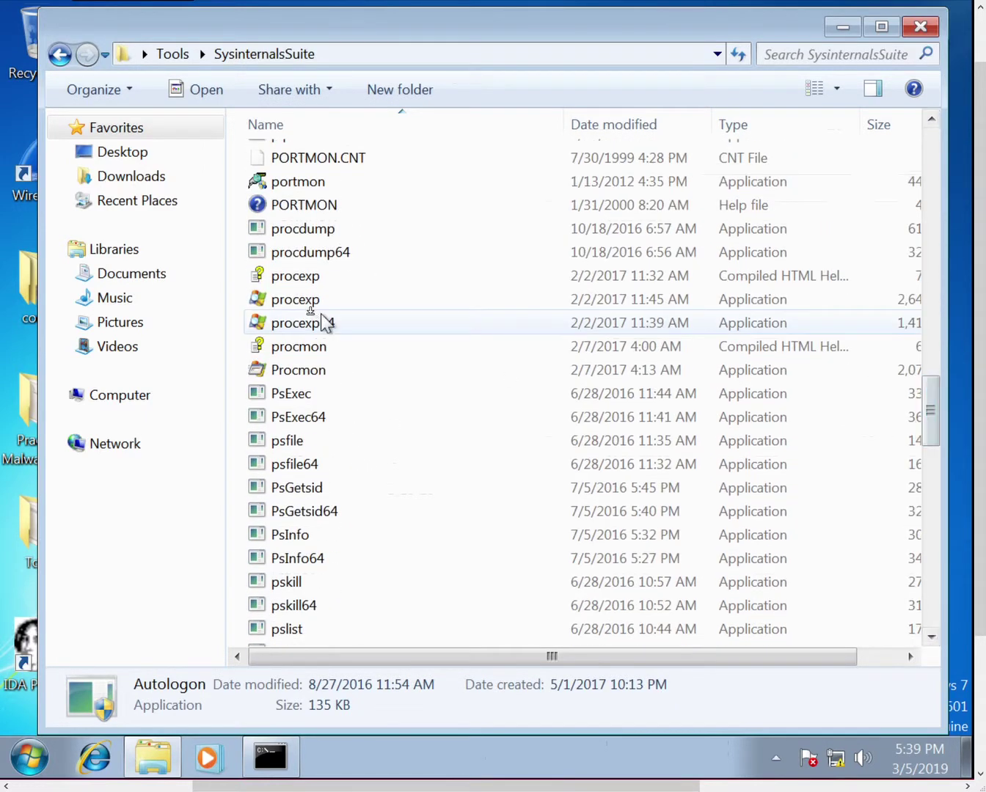
# - Run procexp as administrator, approving UAC and accepting the Process Explorer license
pyautogui.click(309, 311)
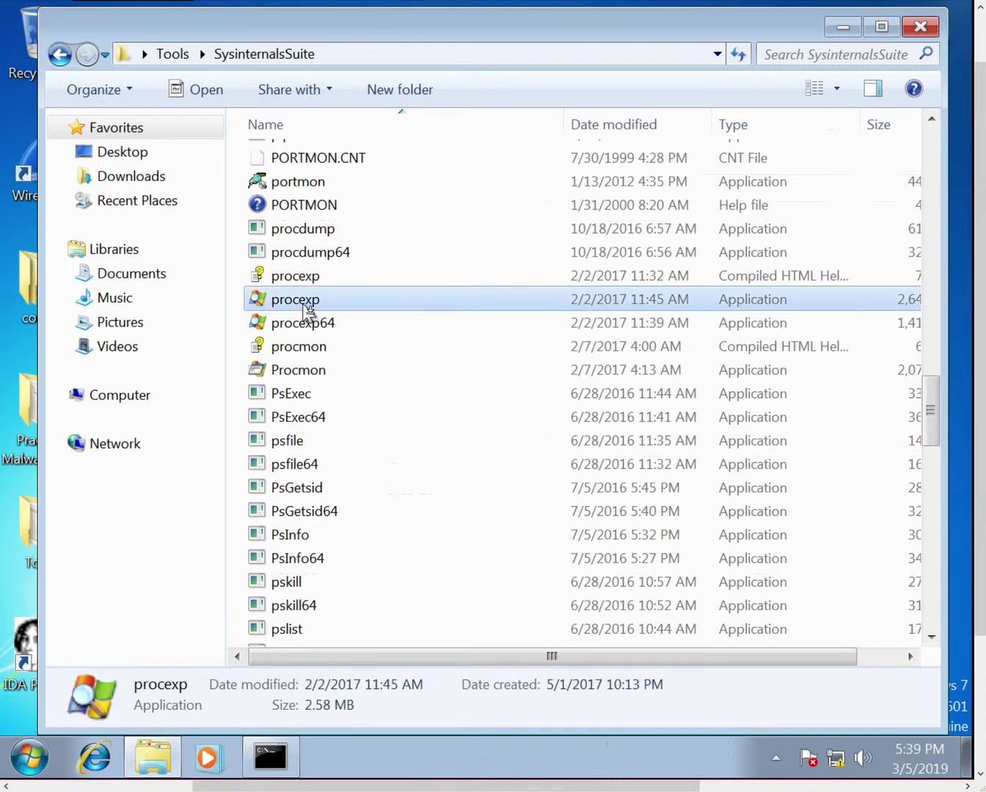
pyautogui.rightClick(306, 312)
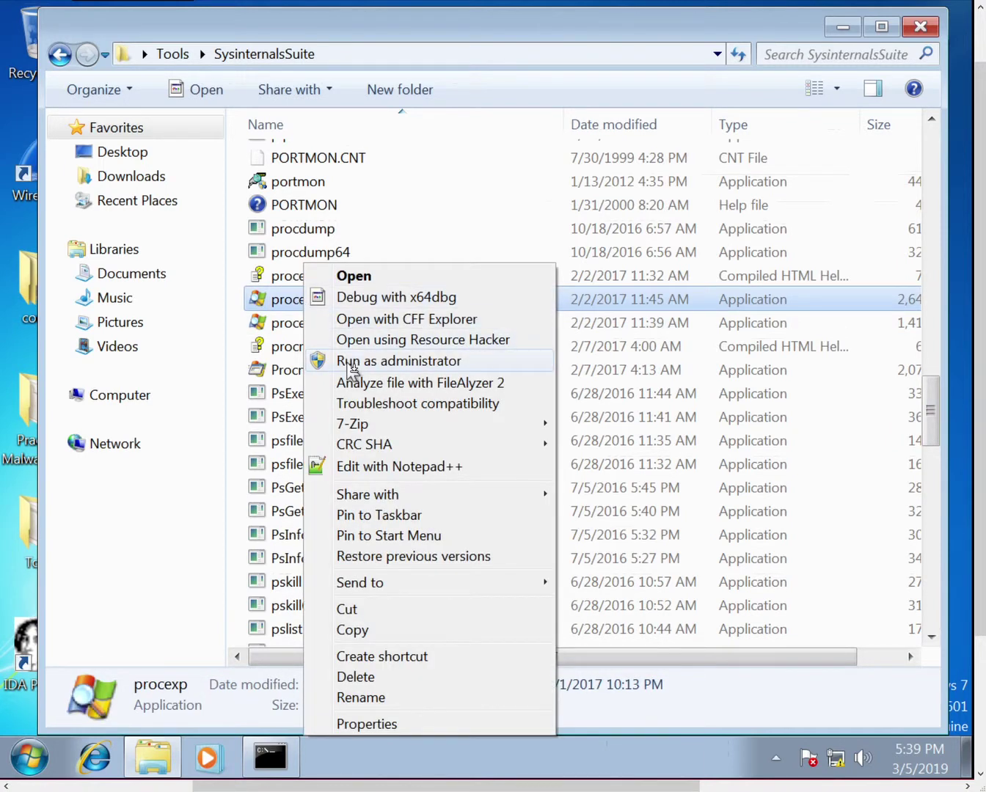
pyautogui.click(348, 366)
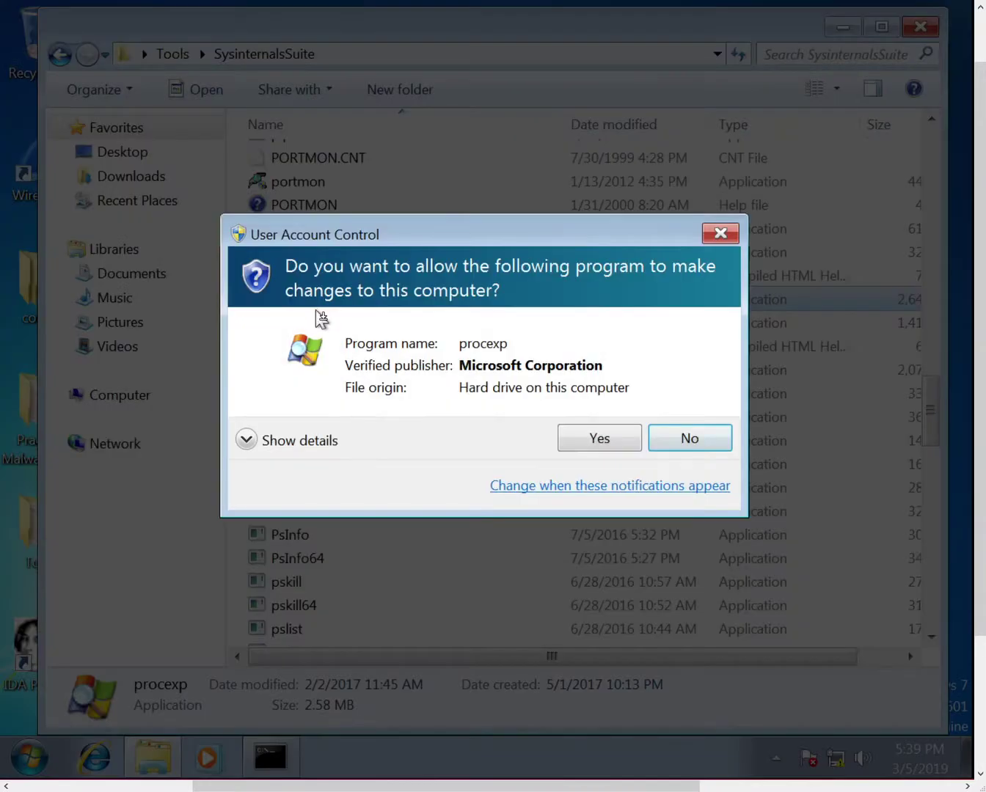
pyautogui.click(576, 449)
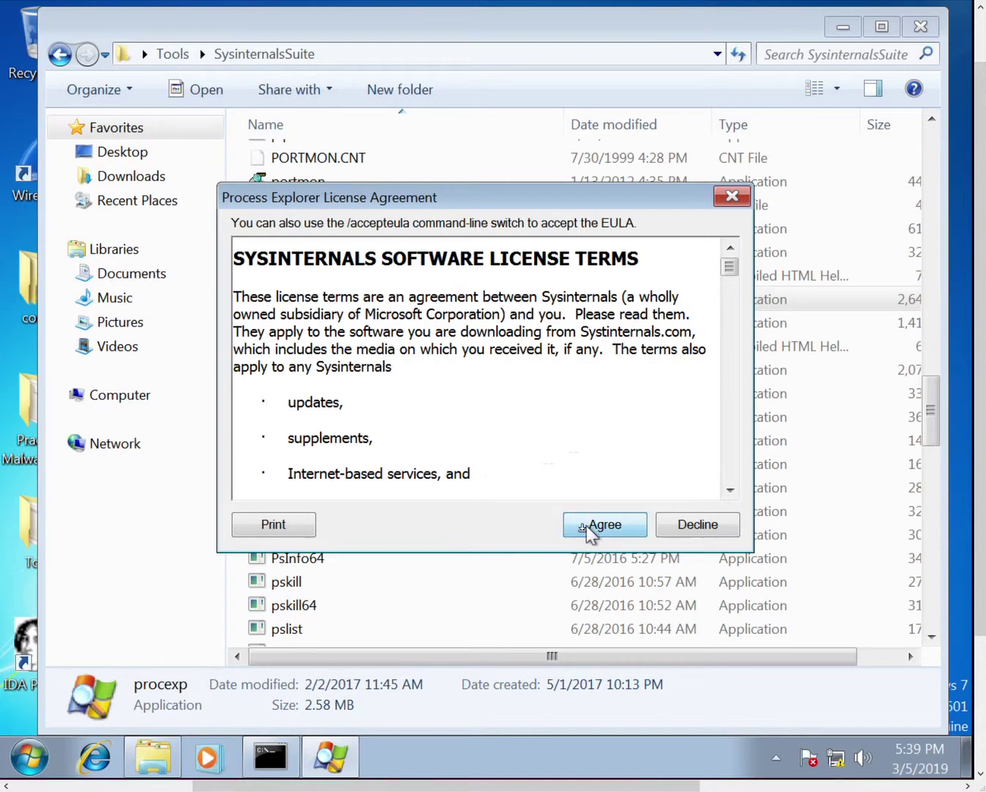
pyautogui.click(603, 524)
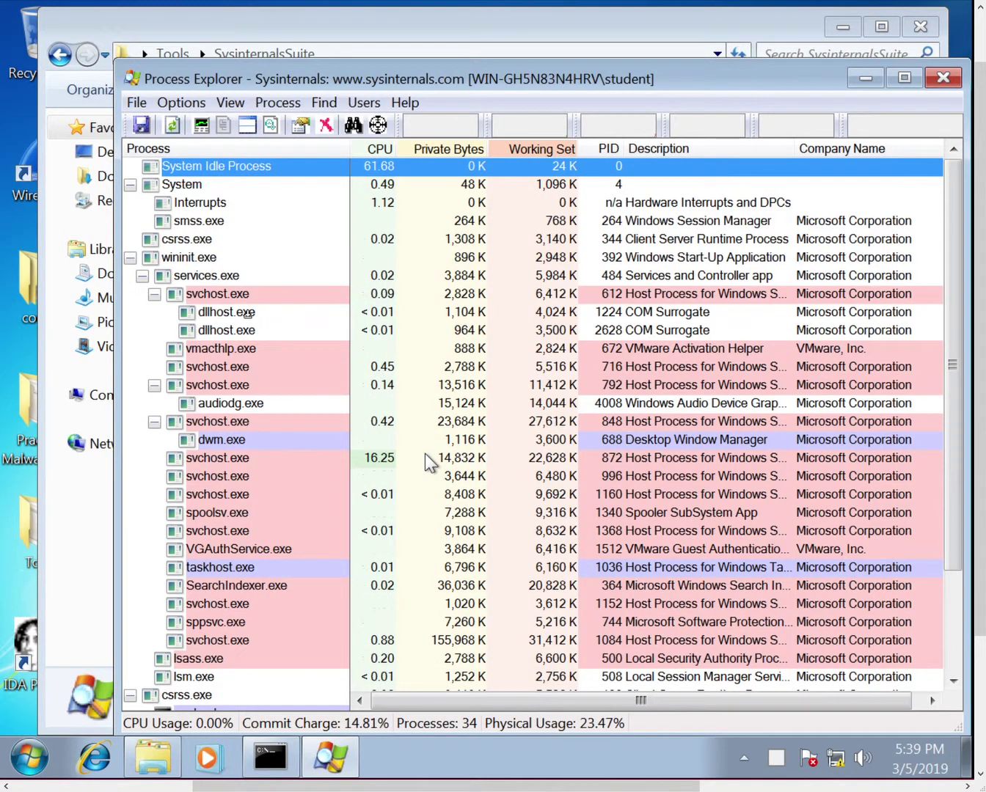
pyautogui.moveTo(242, 314)
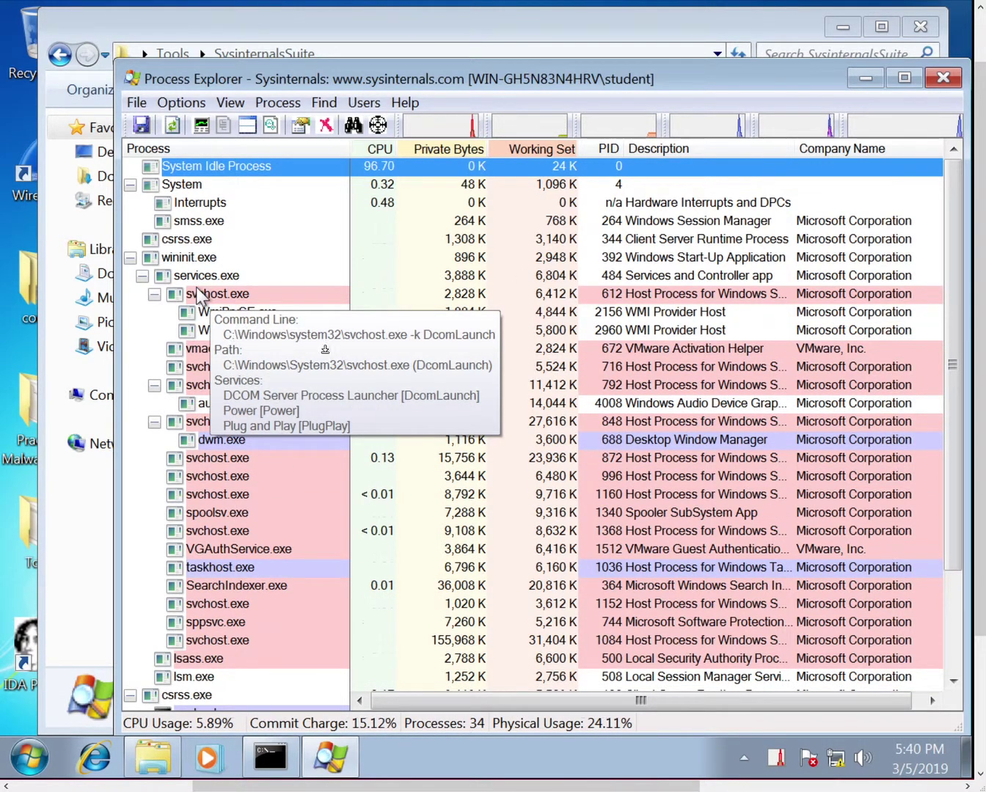
pyautogui.moveTo(316, 346)
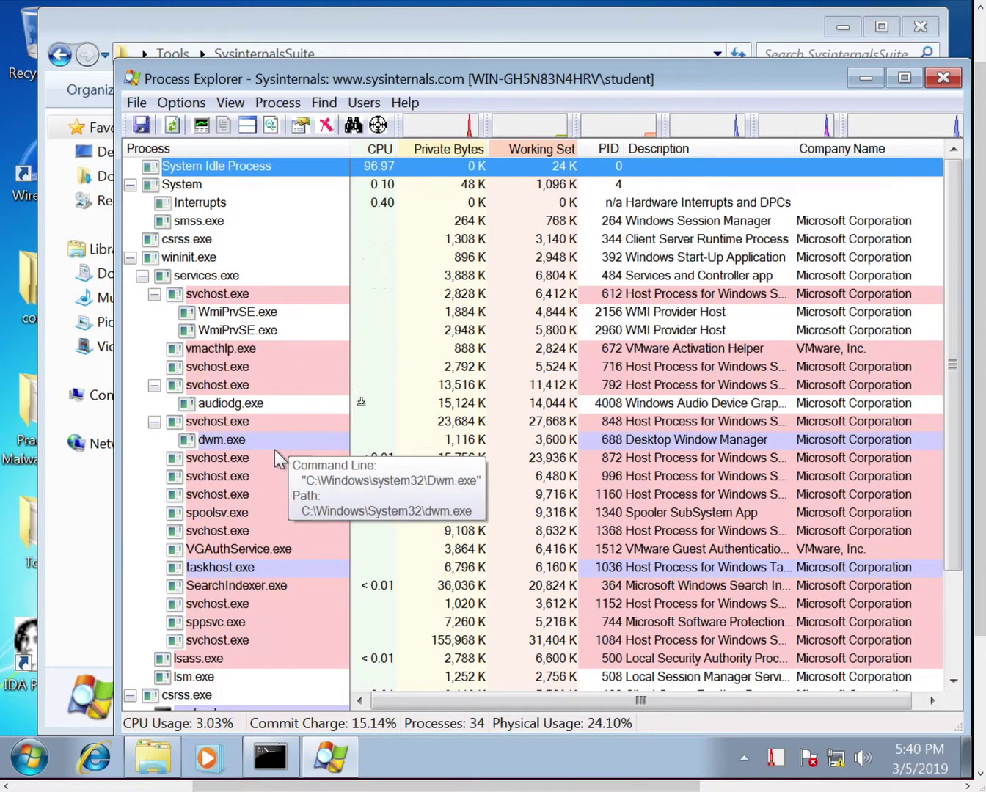
pyautogui.moveTo(269, 265)
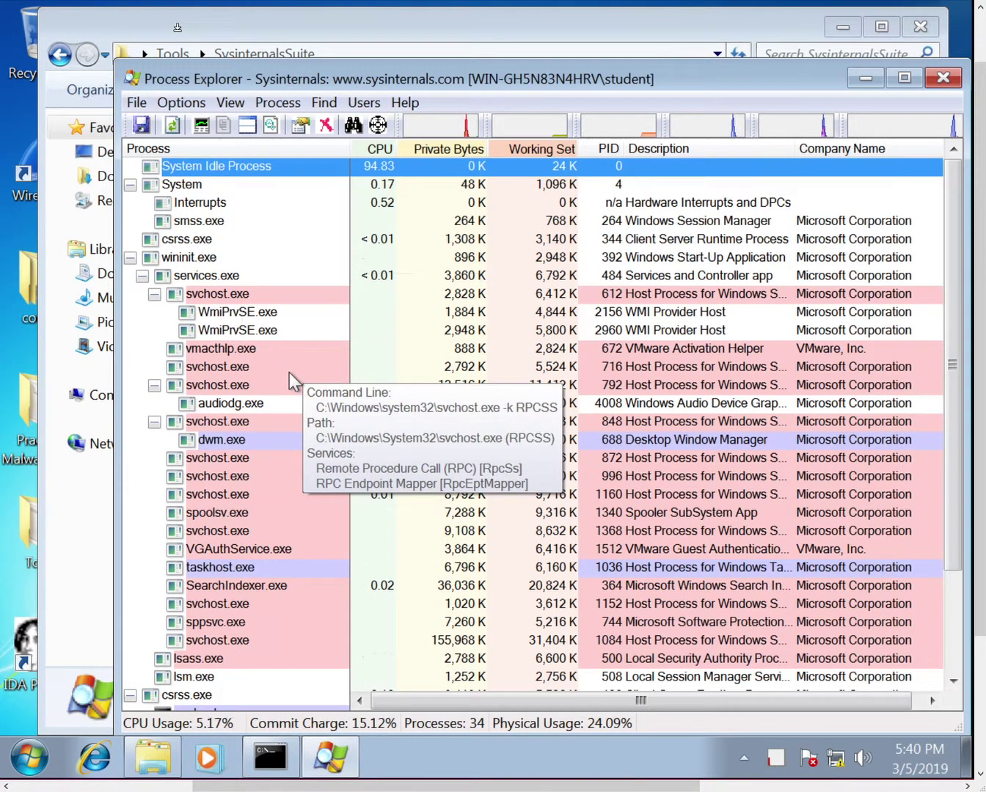
pyautogui.moveTo(346, 403)
pyautogui.click(174, 28)
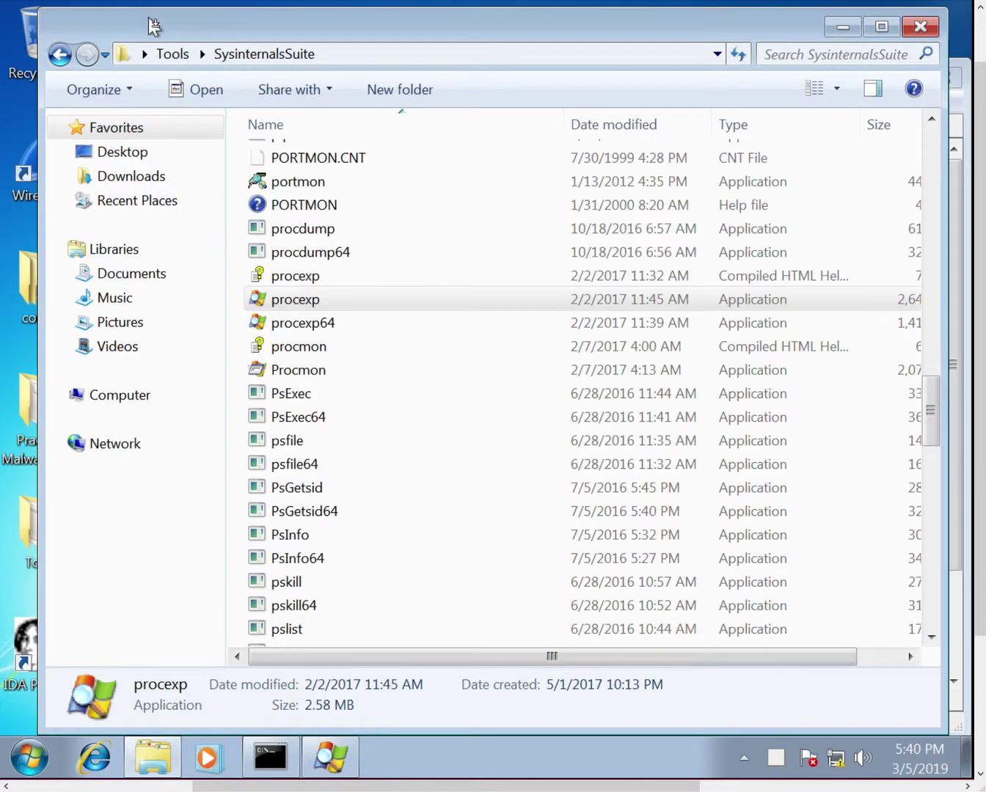
# - Run Procmon as administrator, approve UAC, accept its license, and move its window left
pyautogui.rightClick(300, 375)
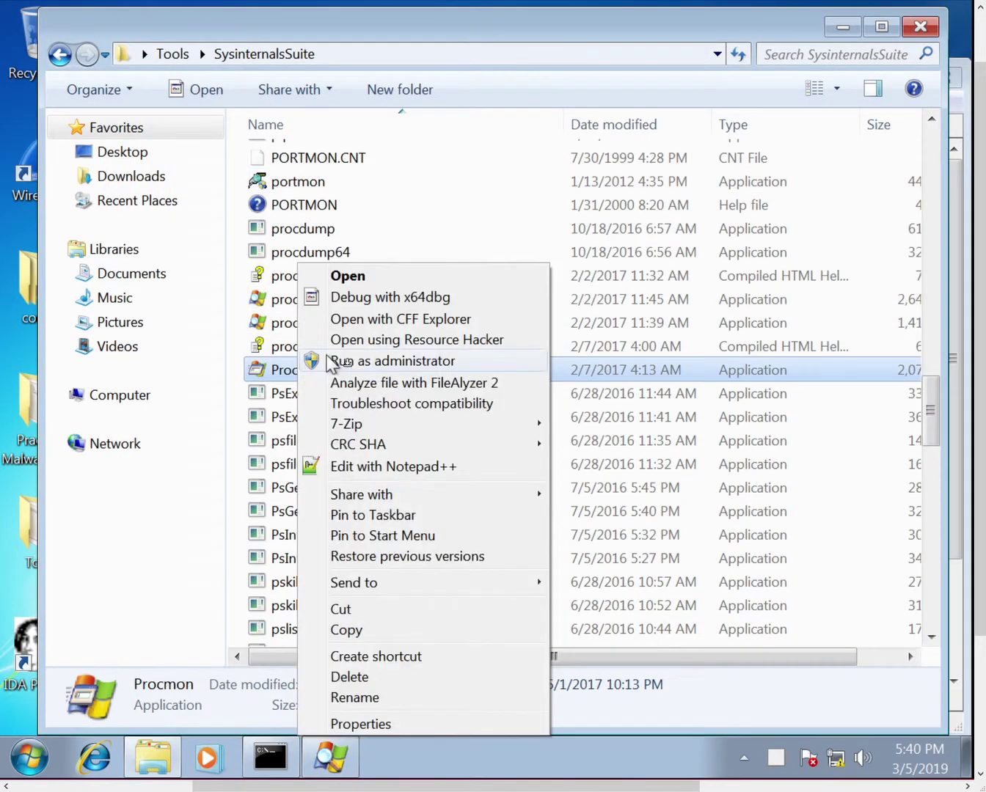
pyautogui.click(355, 362)
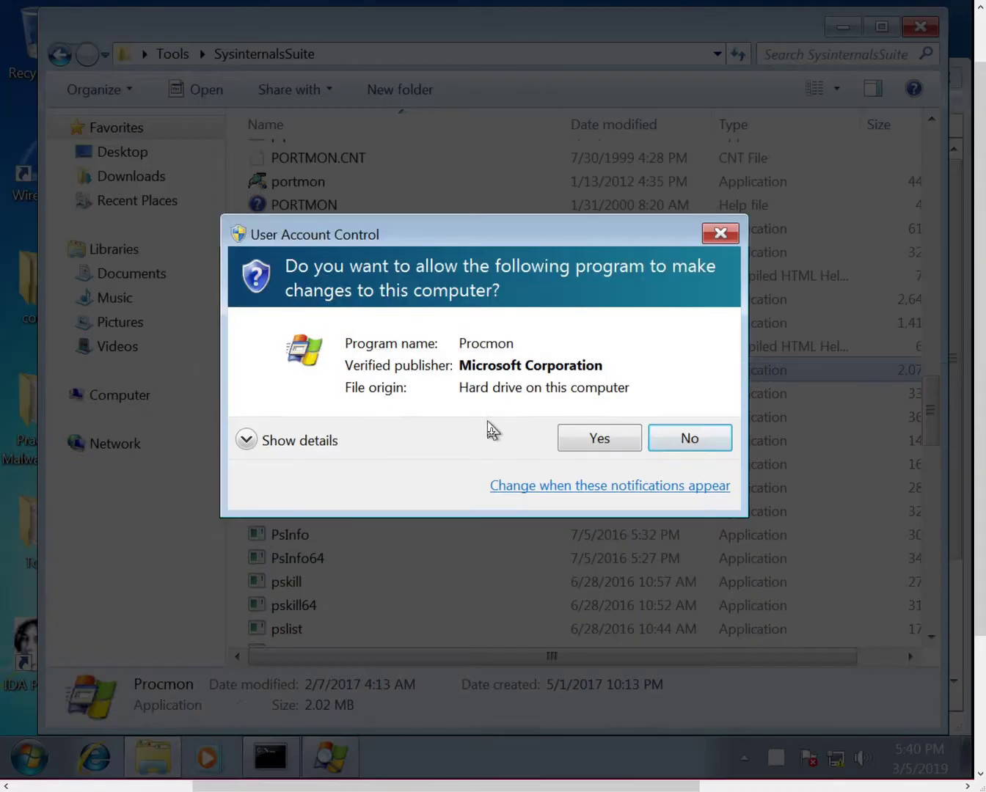
pyautogui.click(579, 440)
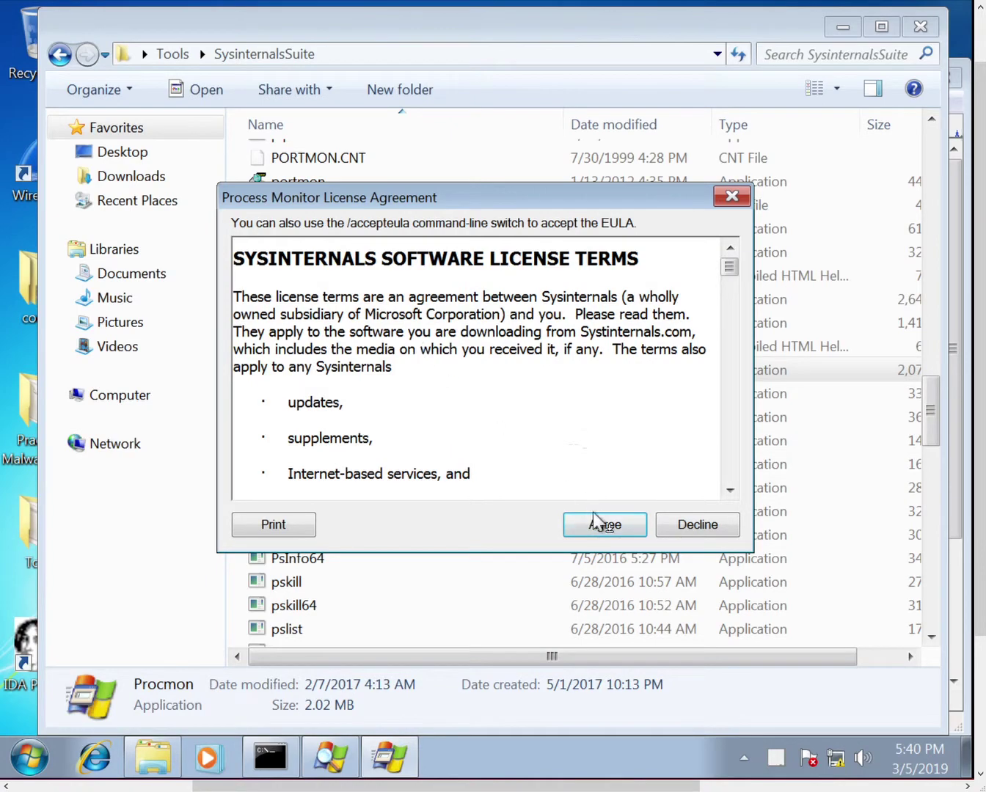
pyautogui.click(604, 525)
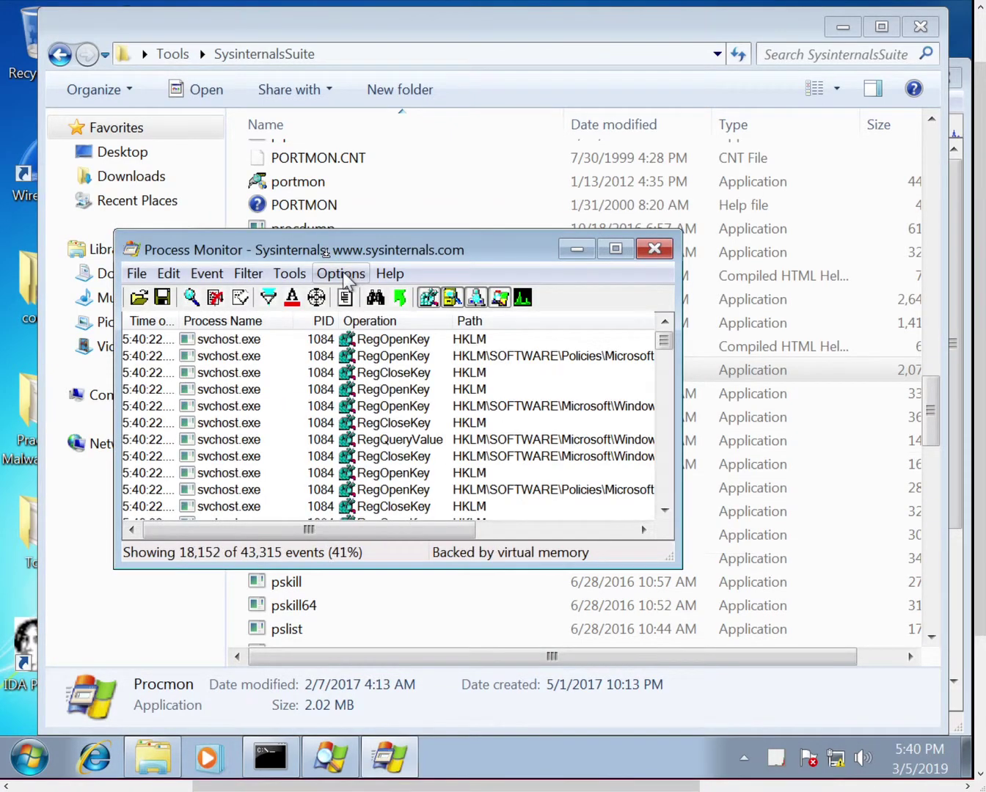
pyautogui.moveTo(318, 250); pyautogui.dragTo(223, 211)
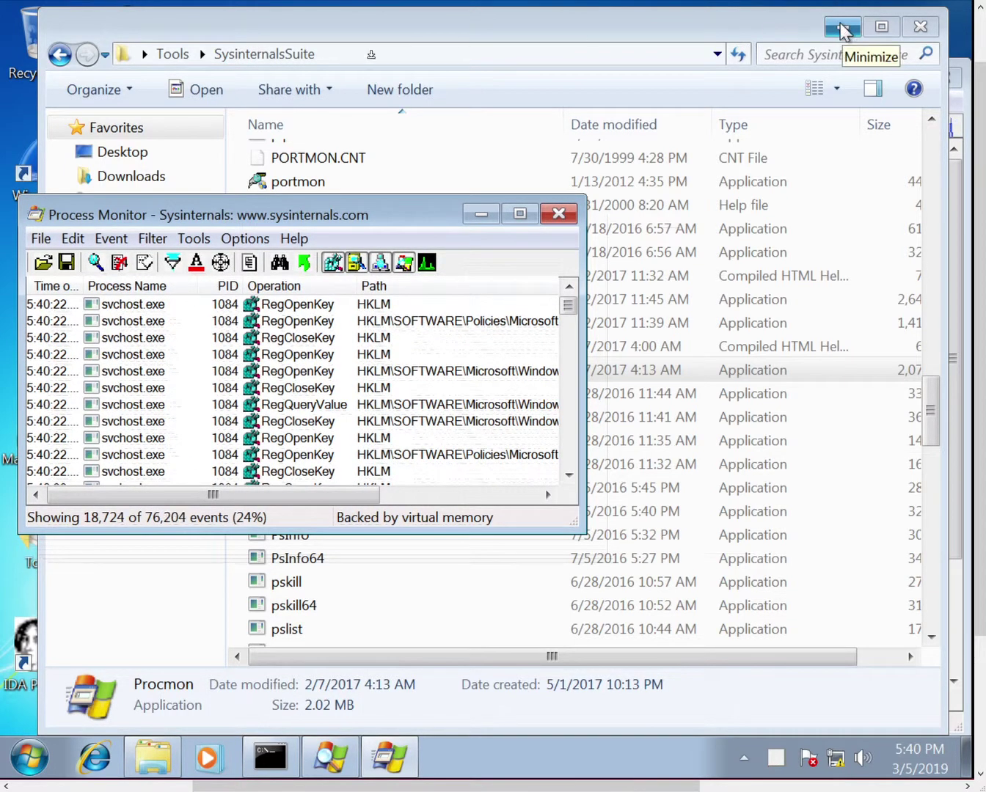
pyautogui.click(844, 30)
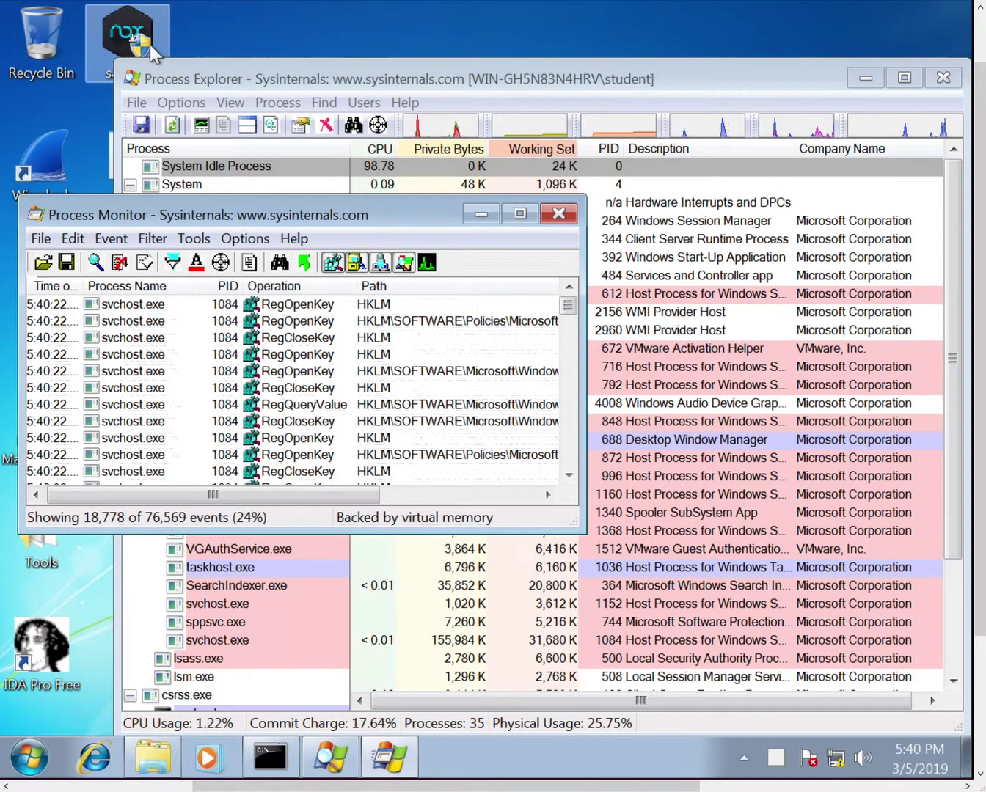
# - Run sample.exe from the desktop as administrator and approve the UAC prompt
pyautogui.doubleClick(133, 39)
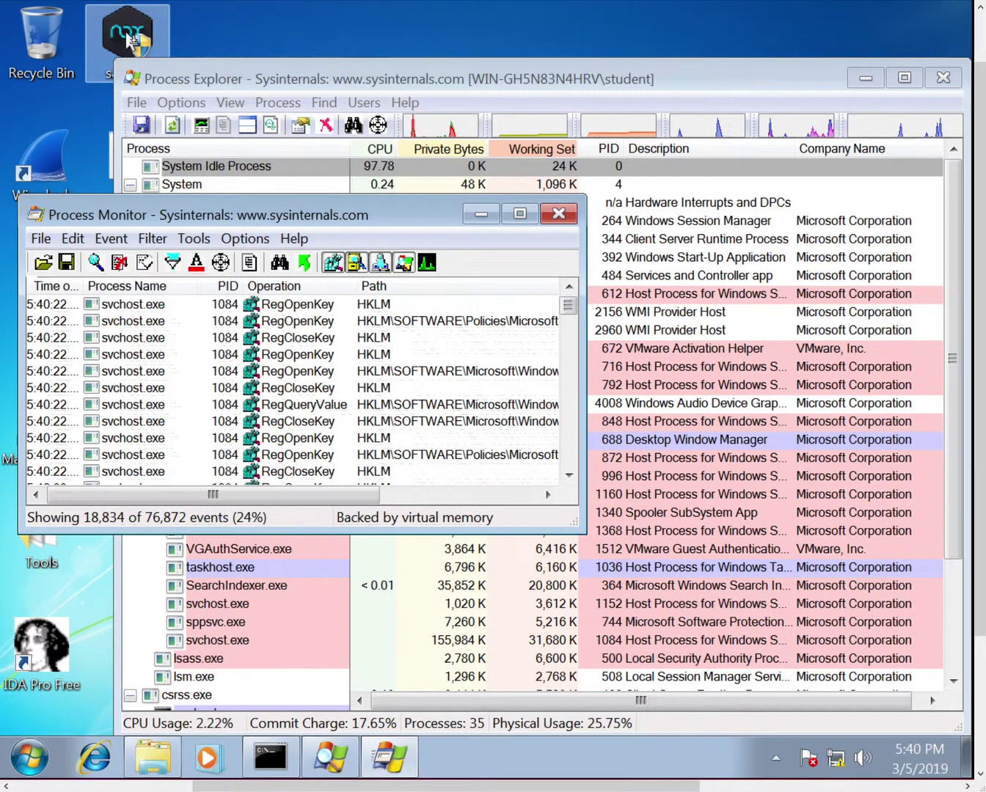
pyautogui.rightClick(129, 34)
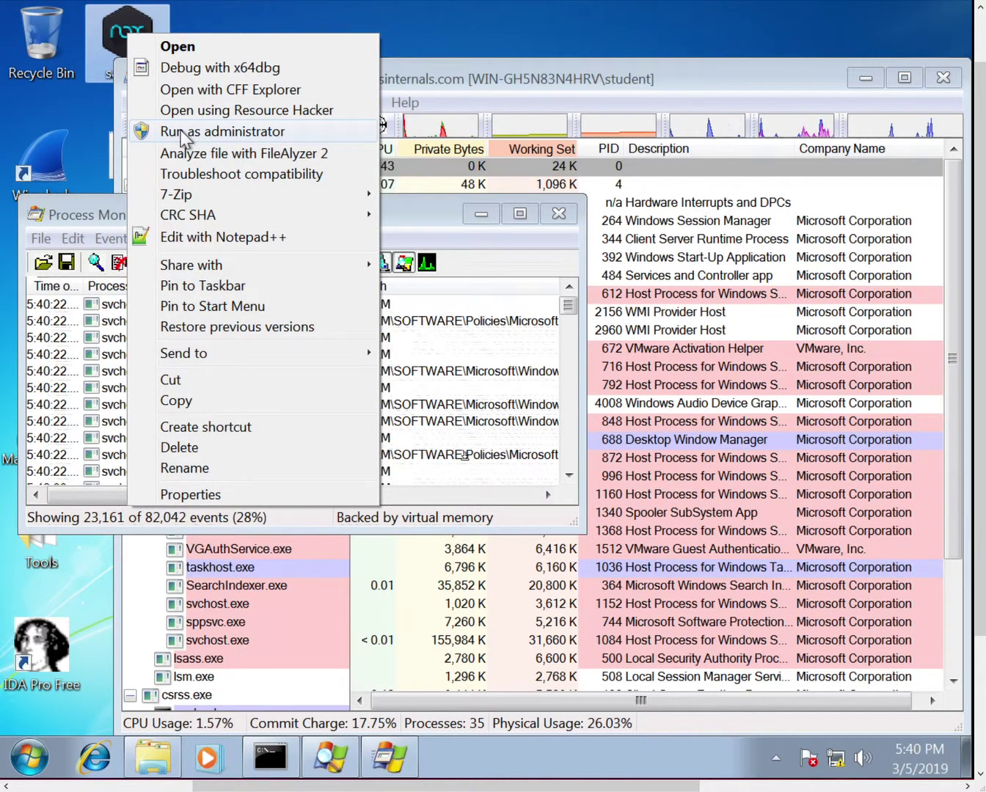
pyautogui.click(182, 133)
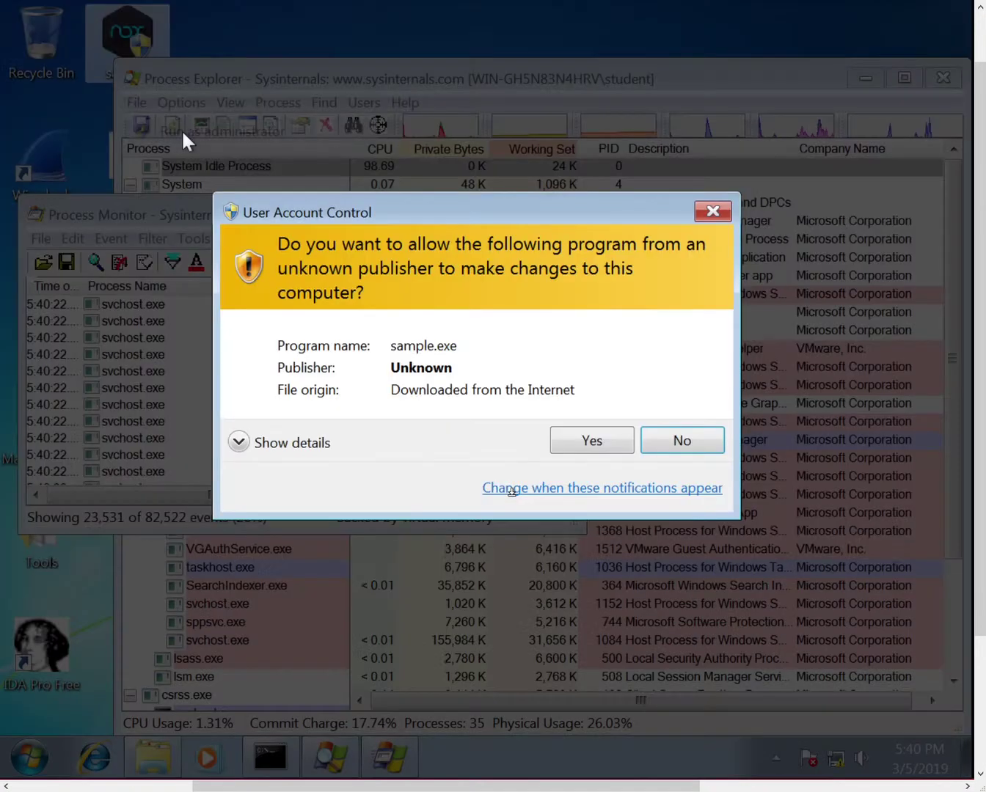
pyautogui.click(577, 449)
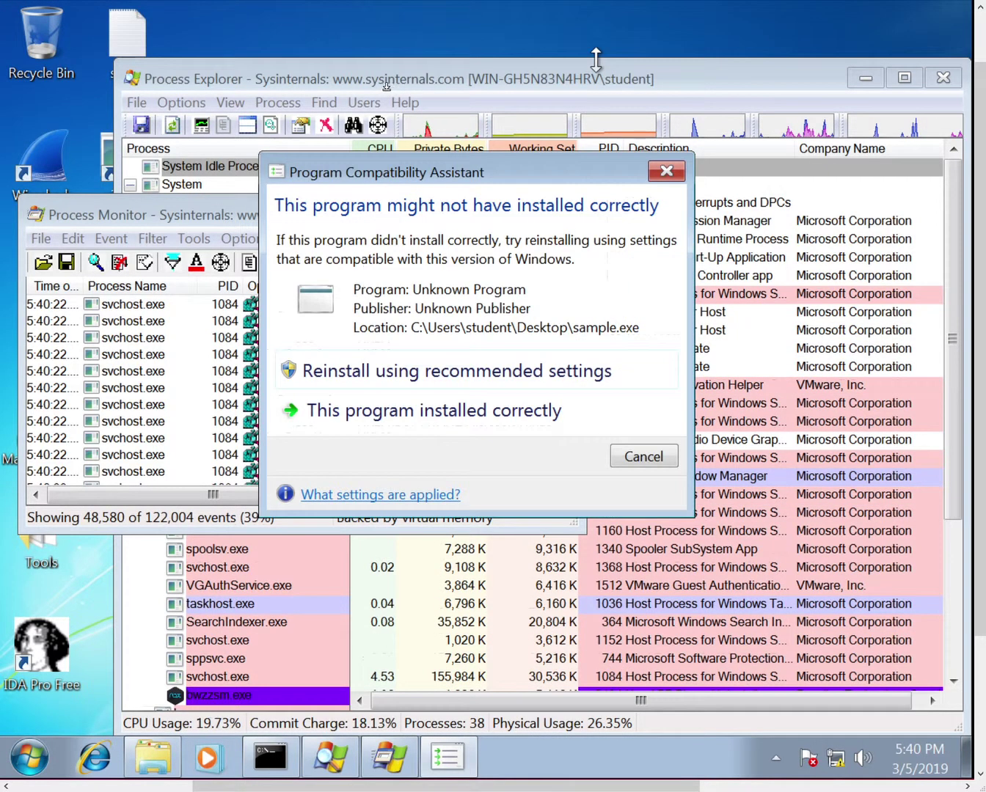
pyautogui.click(600, 69)
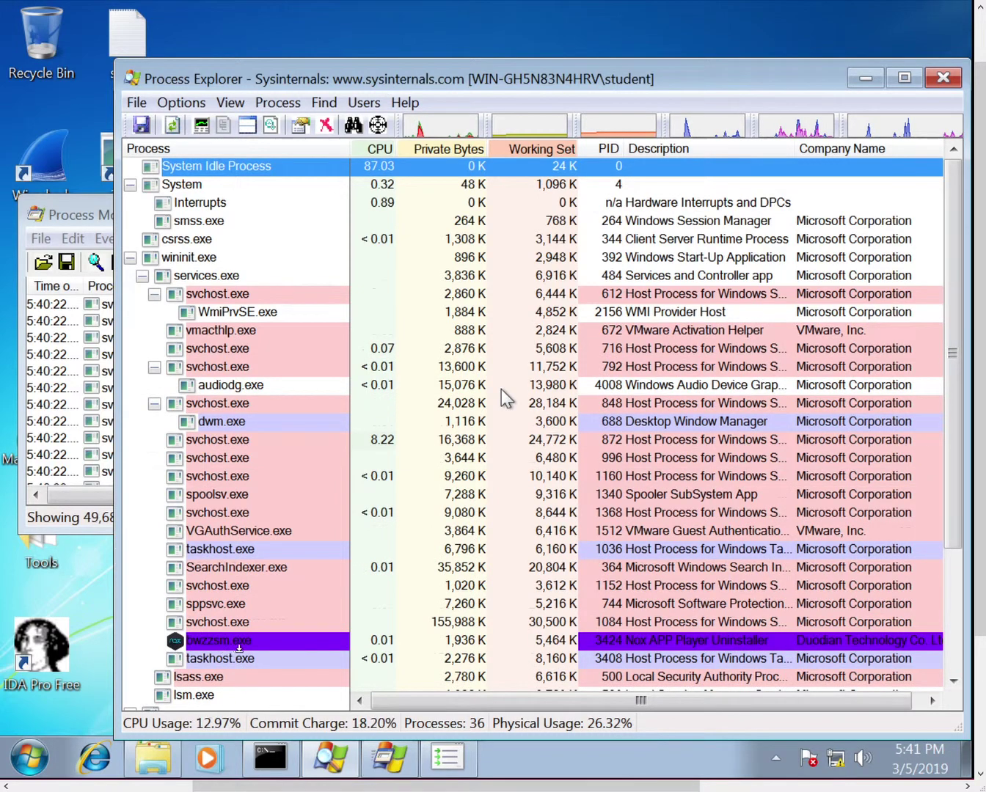
# - Inspect bwzzsm.exe's command line, C:\Windows path and service details in Process Explorer
pyautogui.moveTo(280, 523)
pyautogui.moveTo(218, 649)
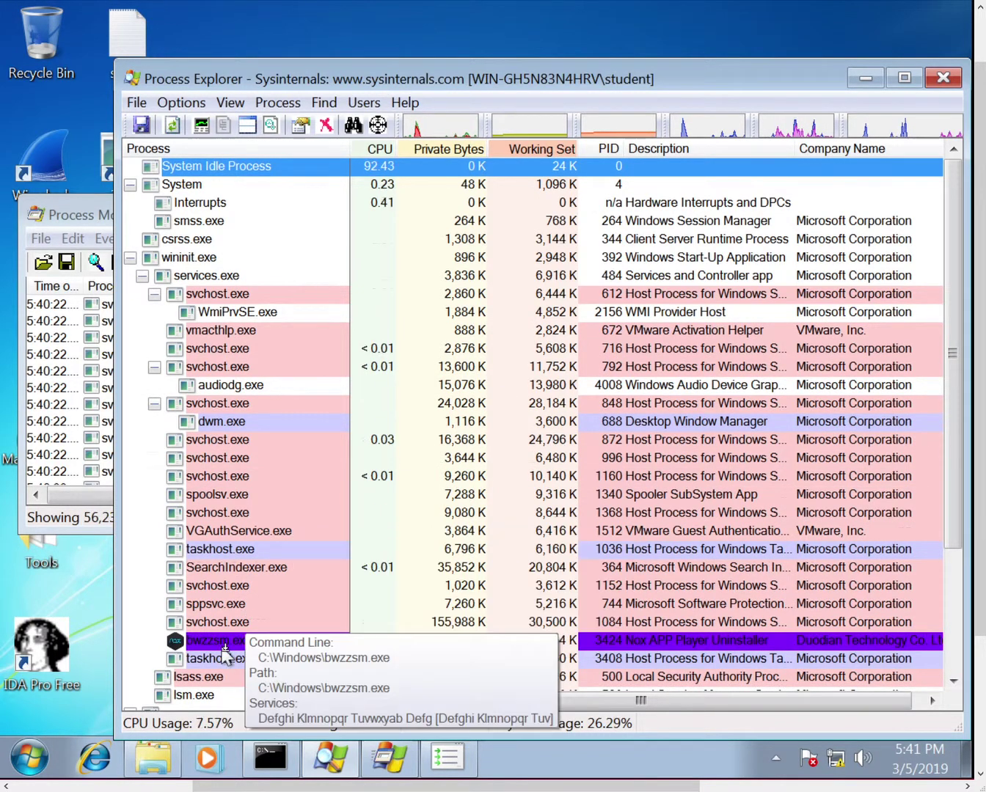
pyautogui.click(215, 647)
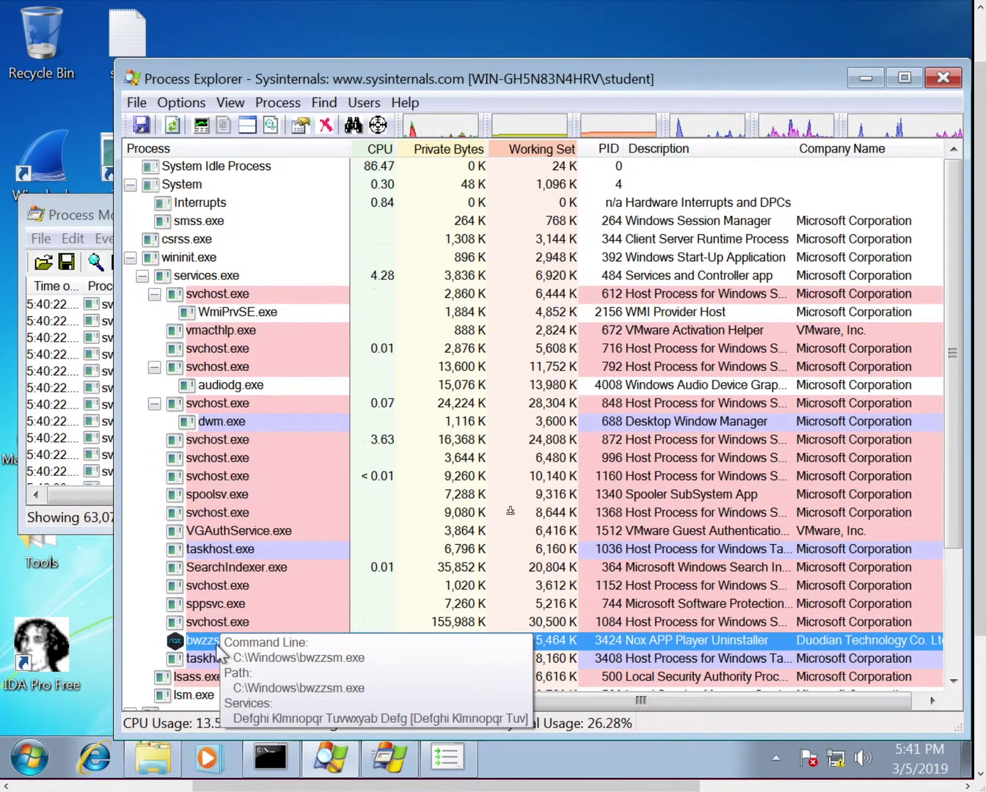
pyautogui.moveTo(954, 532); pyautogui.dragTo(953, 539)
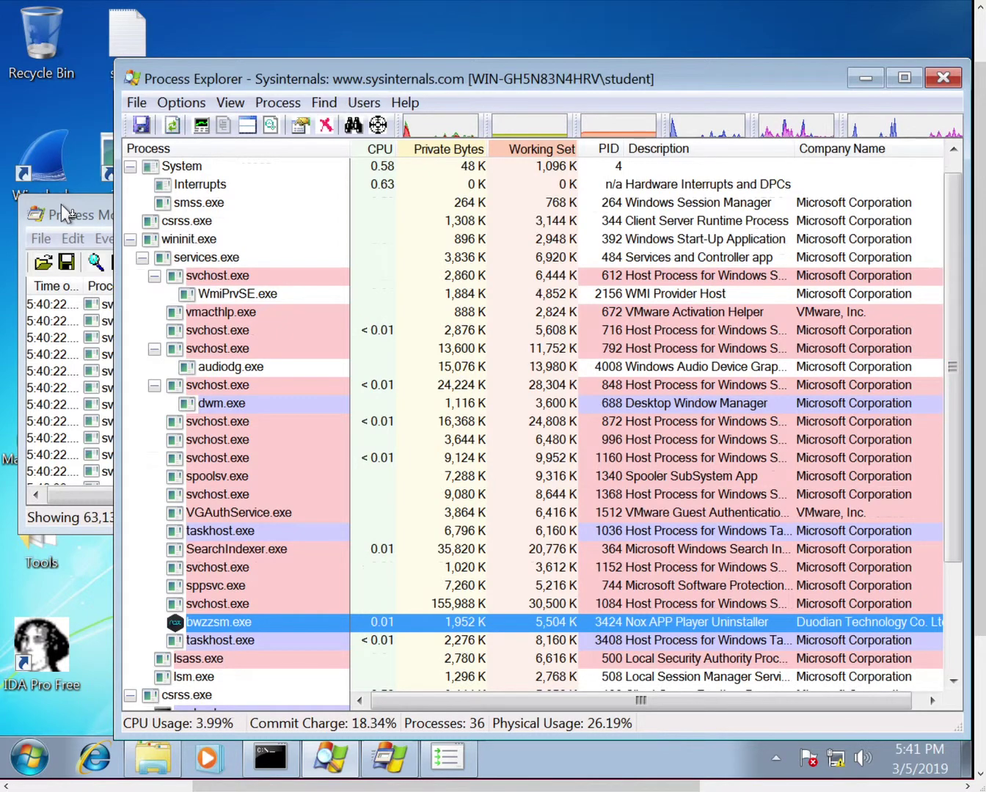
pyautogui.click(68, 214)
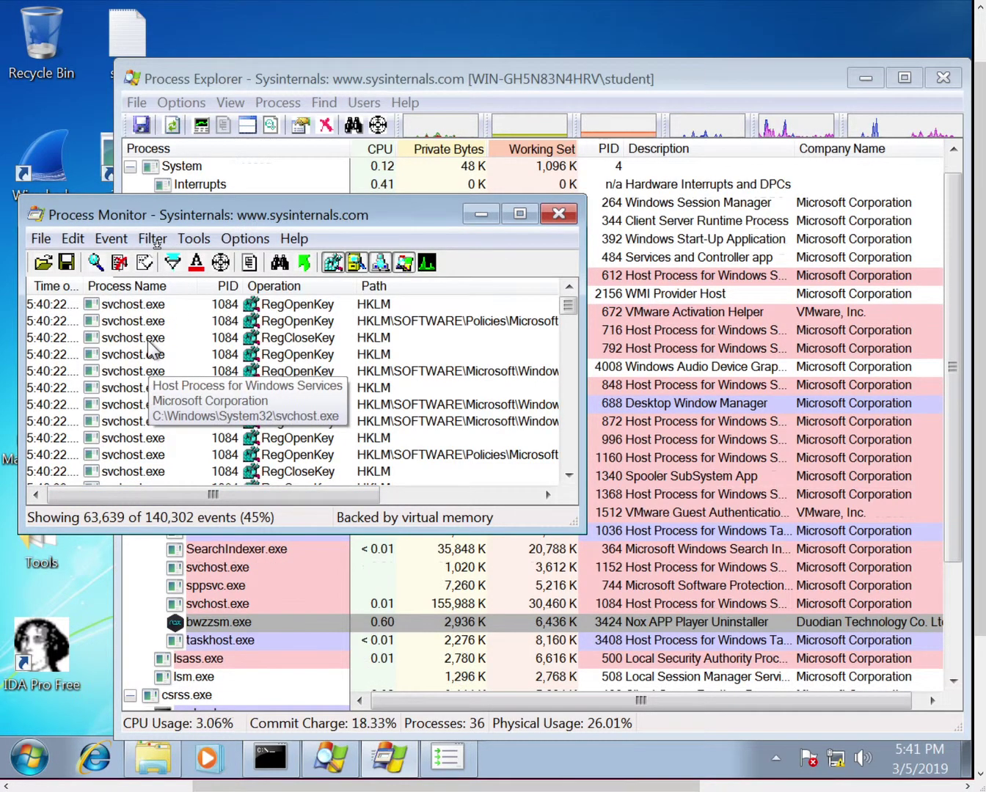
# - Add and apply an Include filter rule: Process Name is sample.exe
pyautogui.click(153, 238)
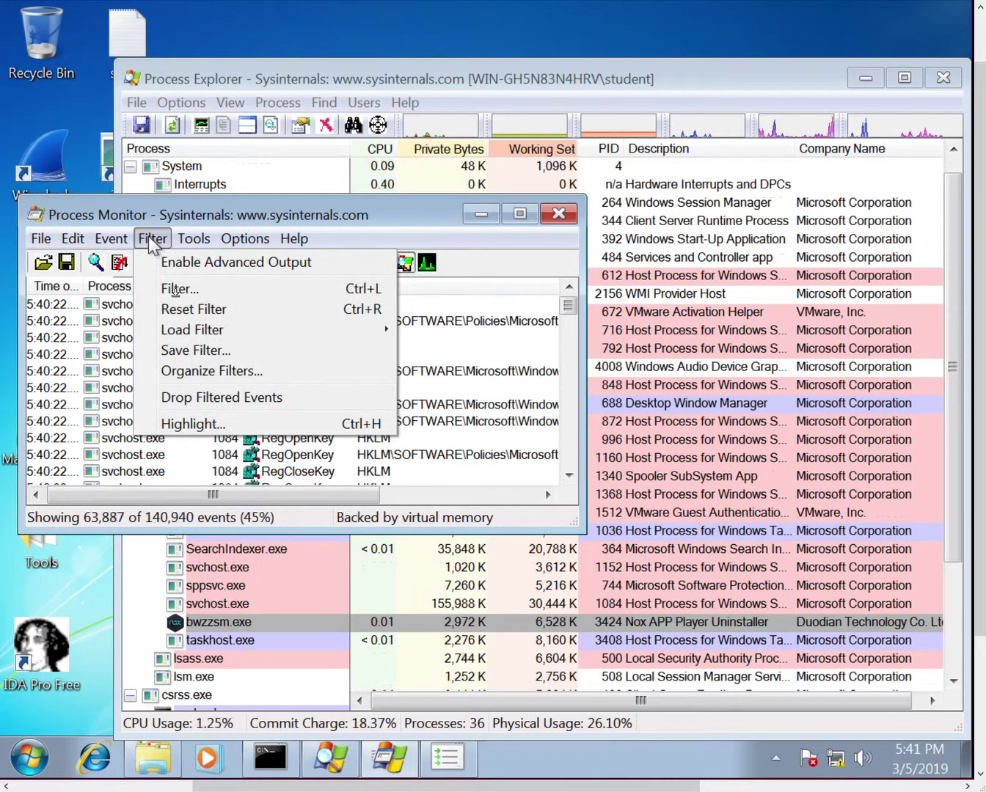
pyautogui.click(171, 289)
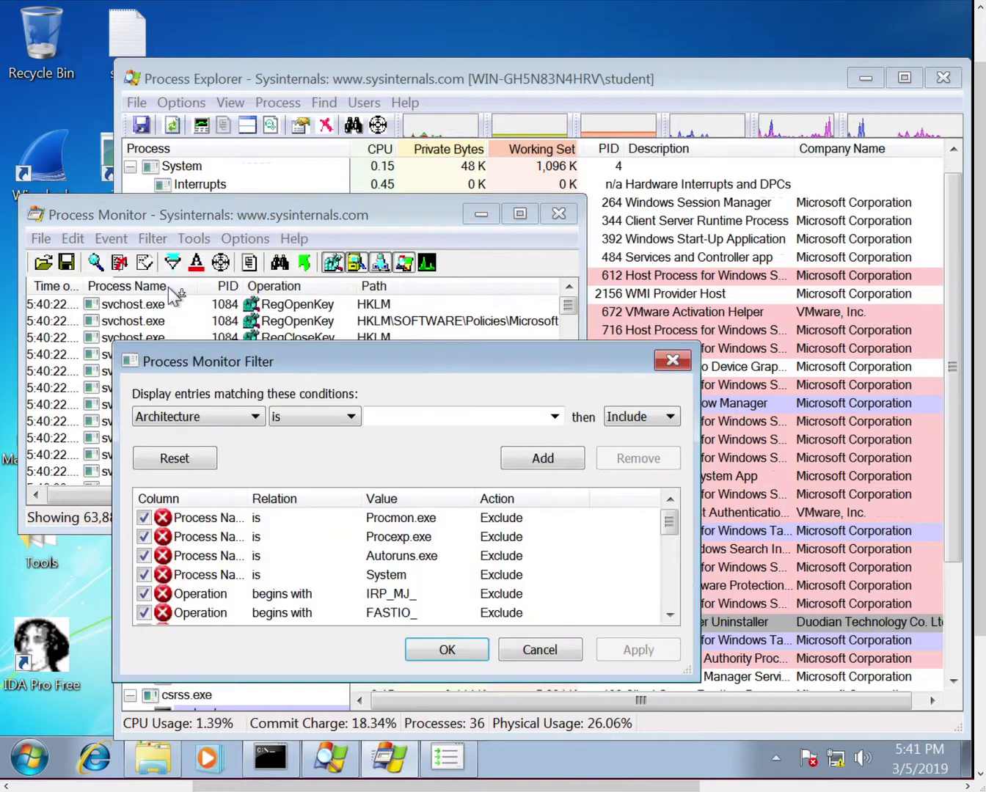
pyautogui.click(166, 420)
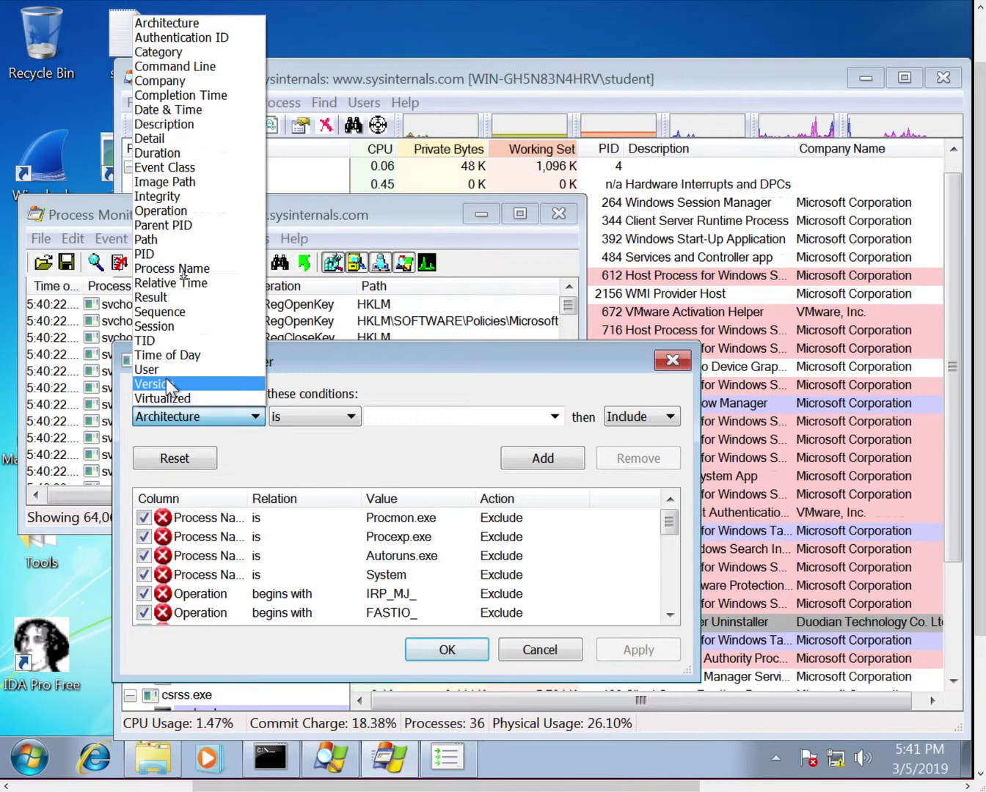
pyautogui.click(181, 271)
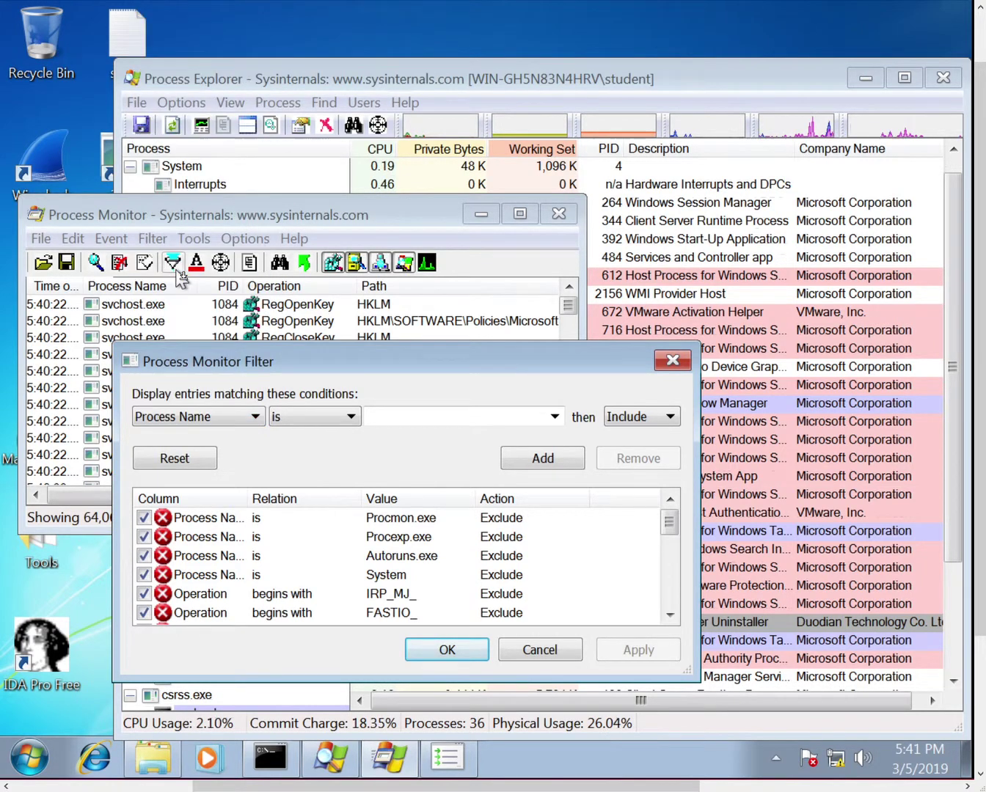
pyautogui.click(405, 416)
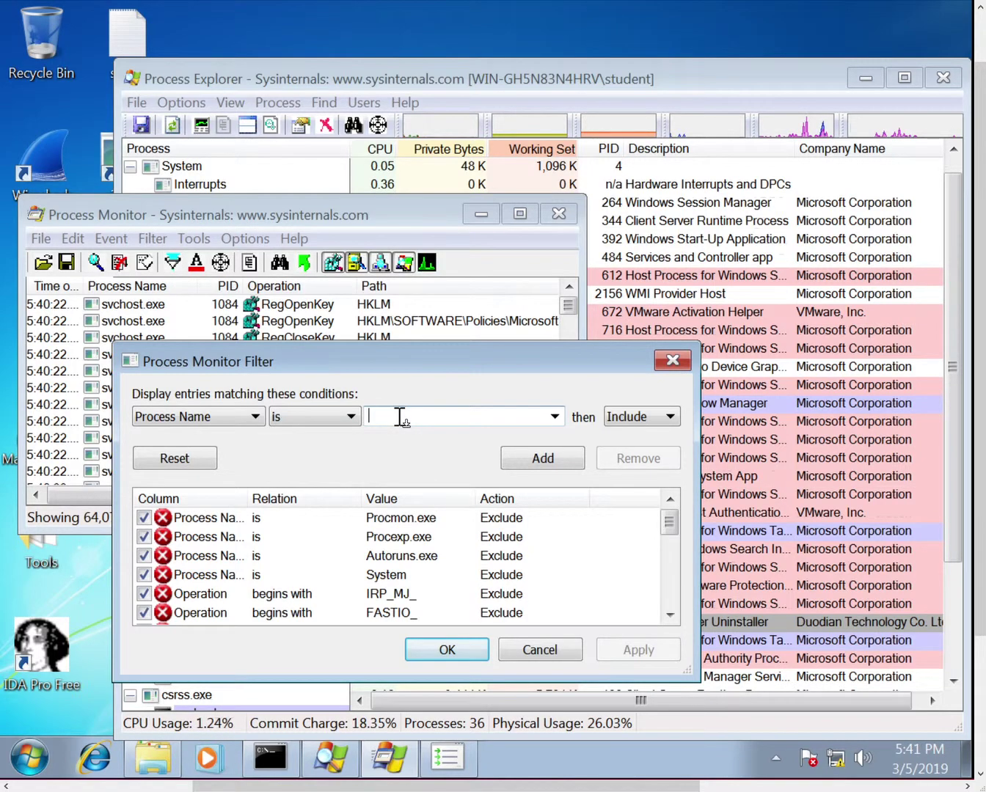
pyautogui.write('sample')
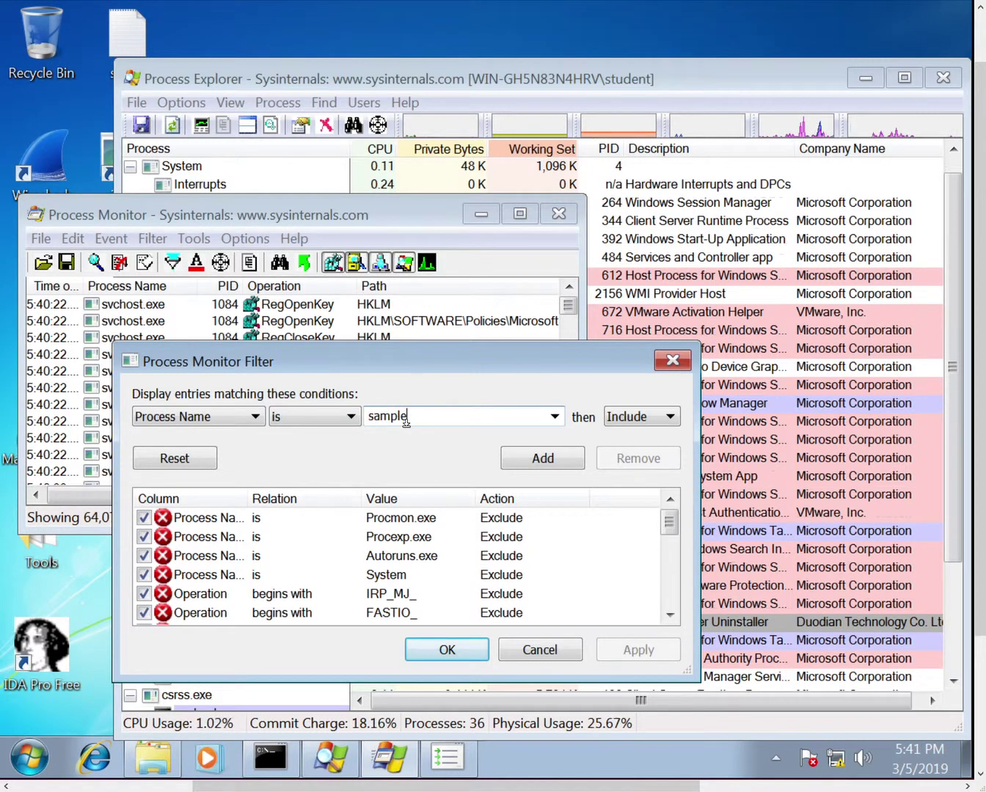
pyautogui.write('.exe')
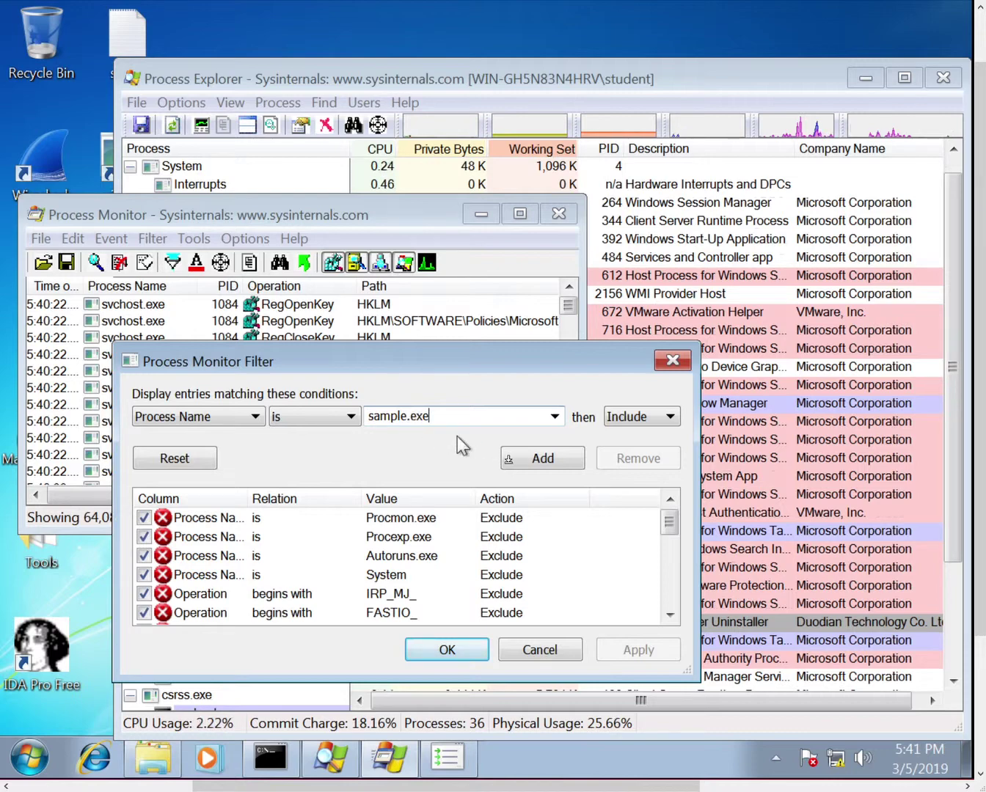
pyautogui.click(517, 460)
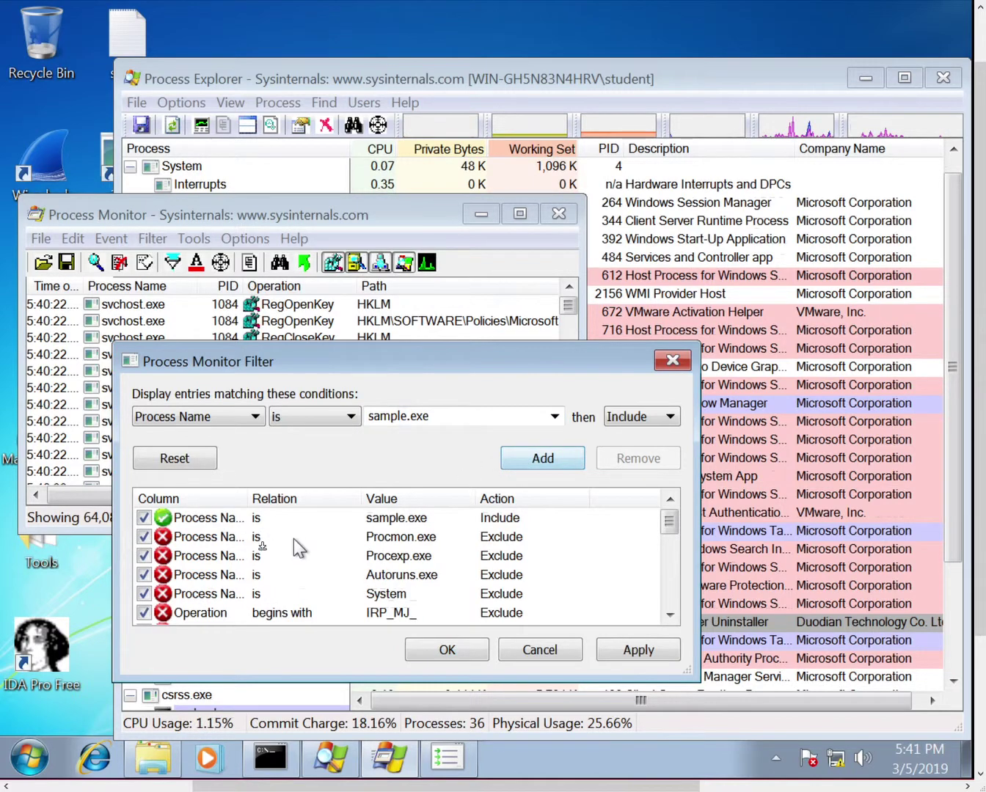
pyautogui.click(625, 651)
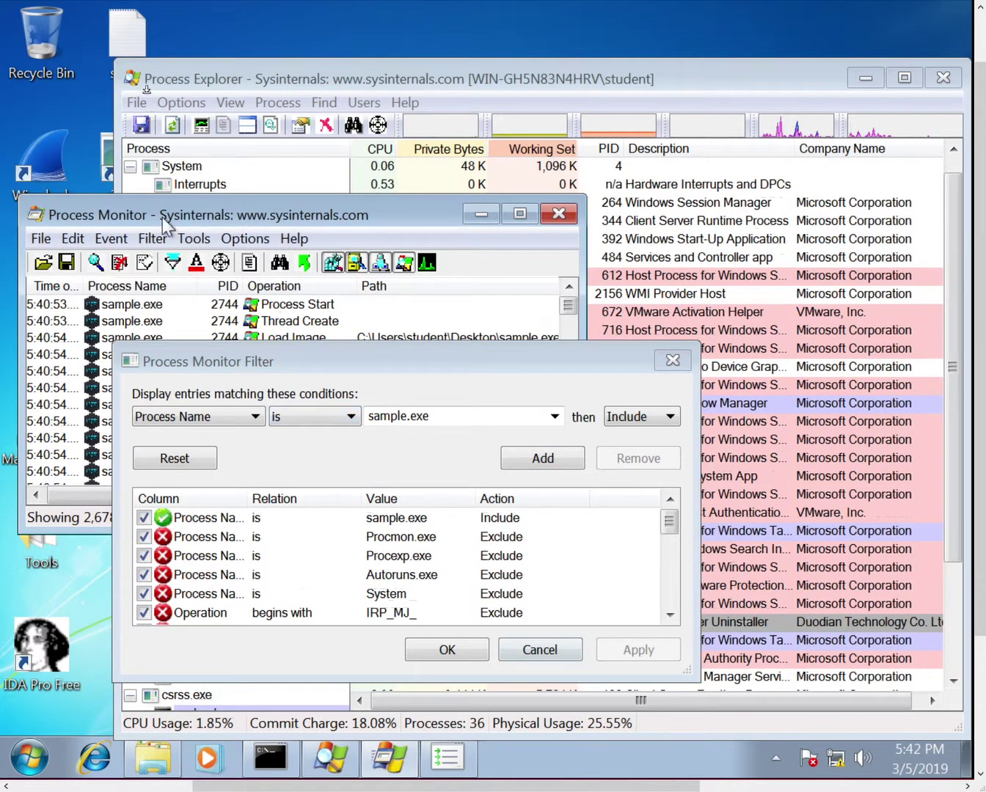
pyautogui.moveTo(162, 215); pyautogui.dragTo(133, 74)
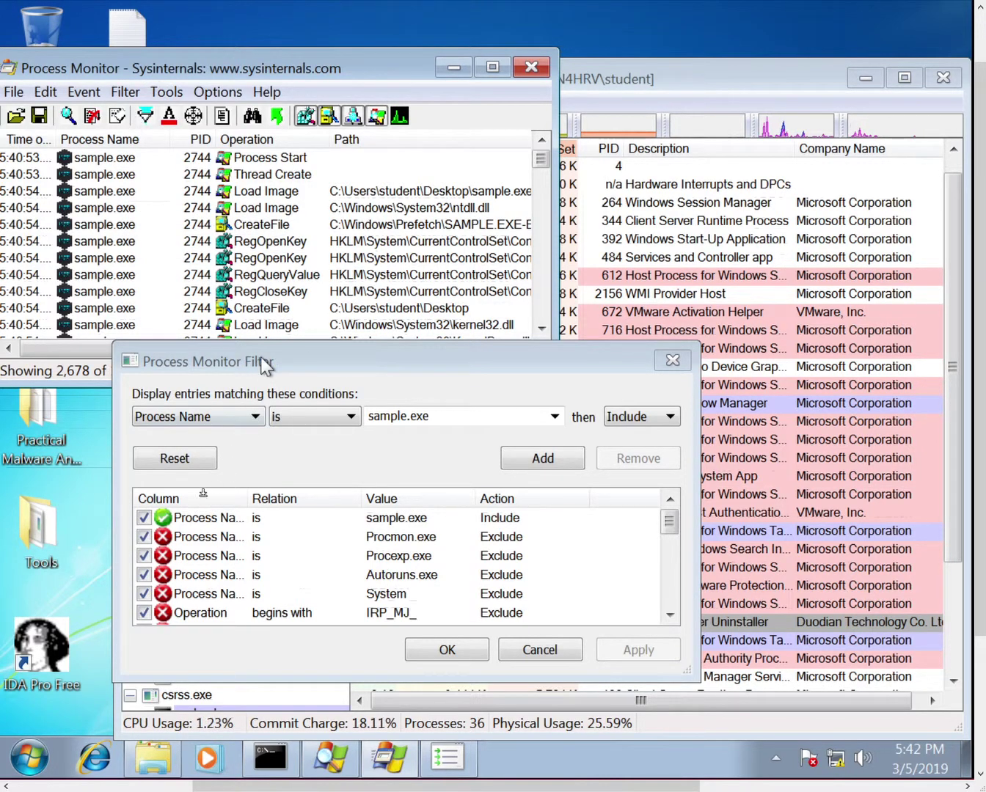
pyautogui.click(260, 357)
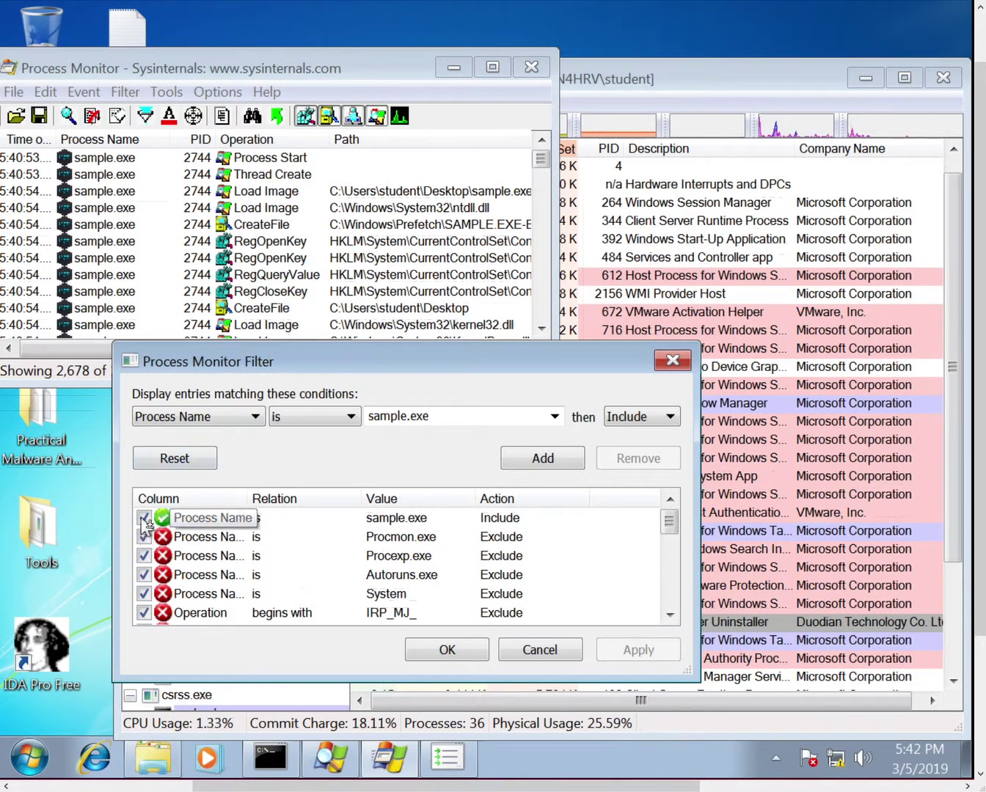
pyautogui.click(145, 518)
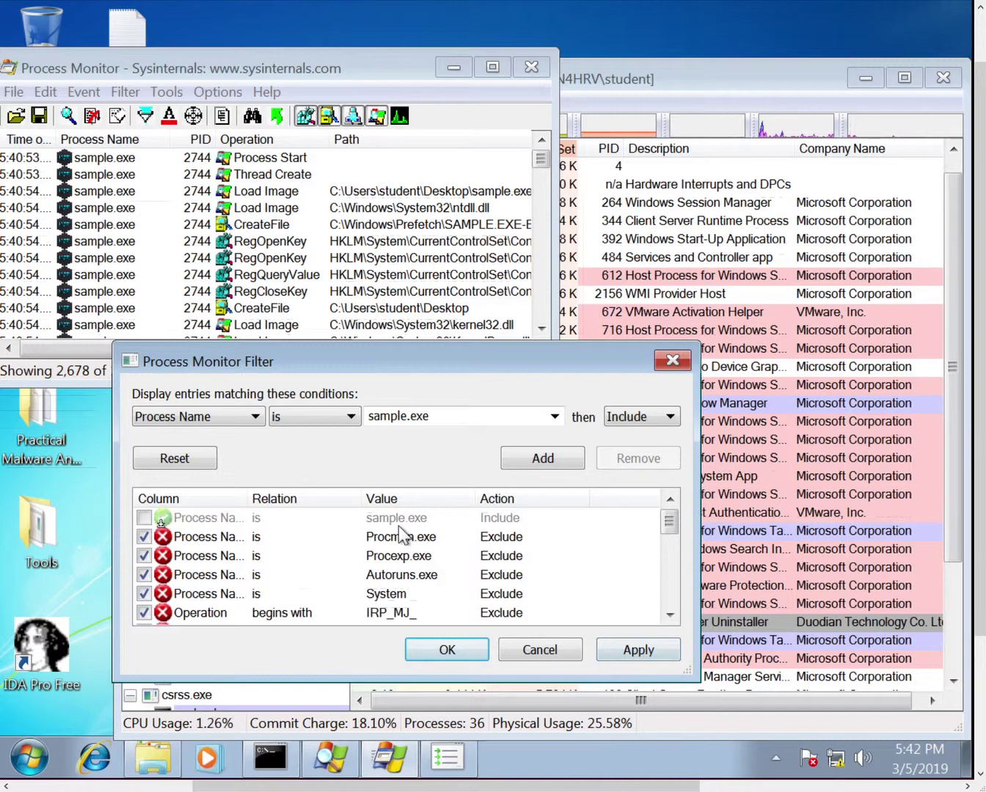
pyautogui.click(144, 518)
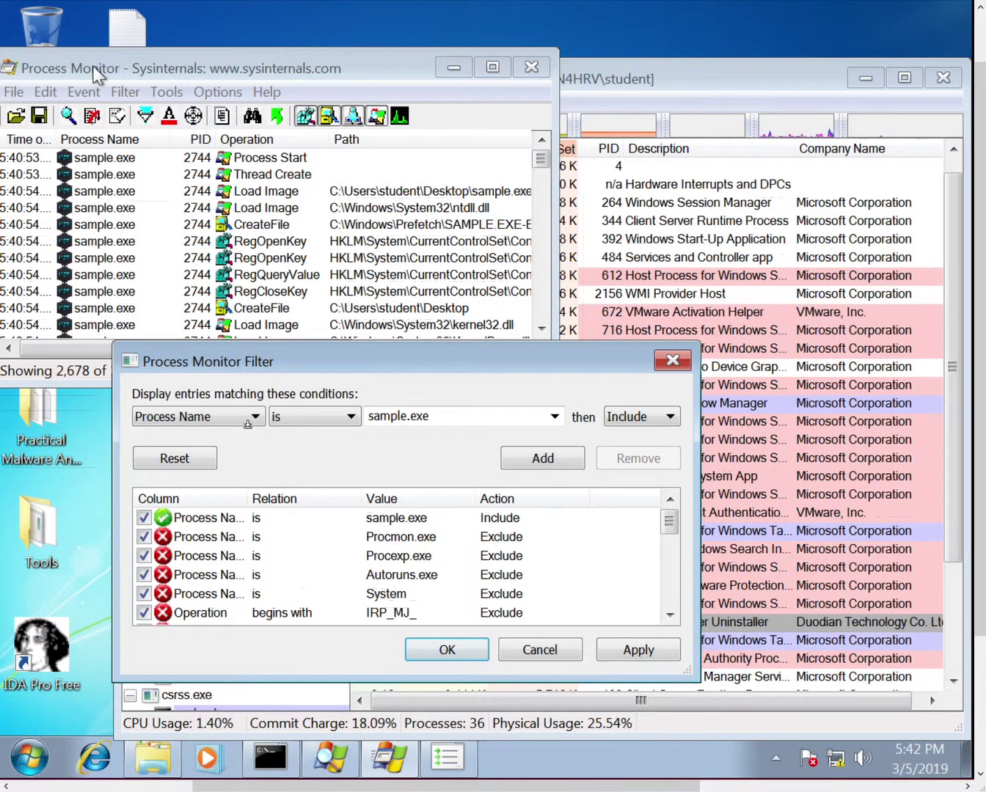
# - Add and apply a Category is Write Include rule, then move the Filter dialog aside
pyautogui.click(242, 418)
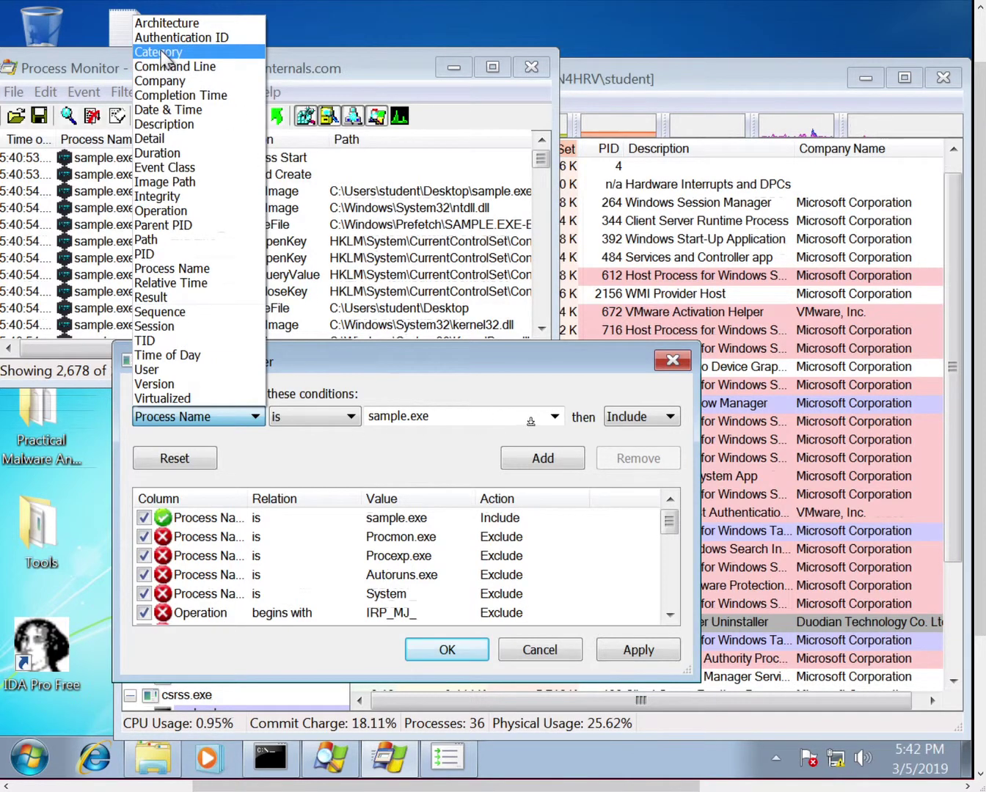
pyautogui.click(162, 53)
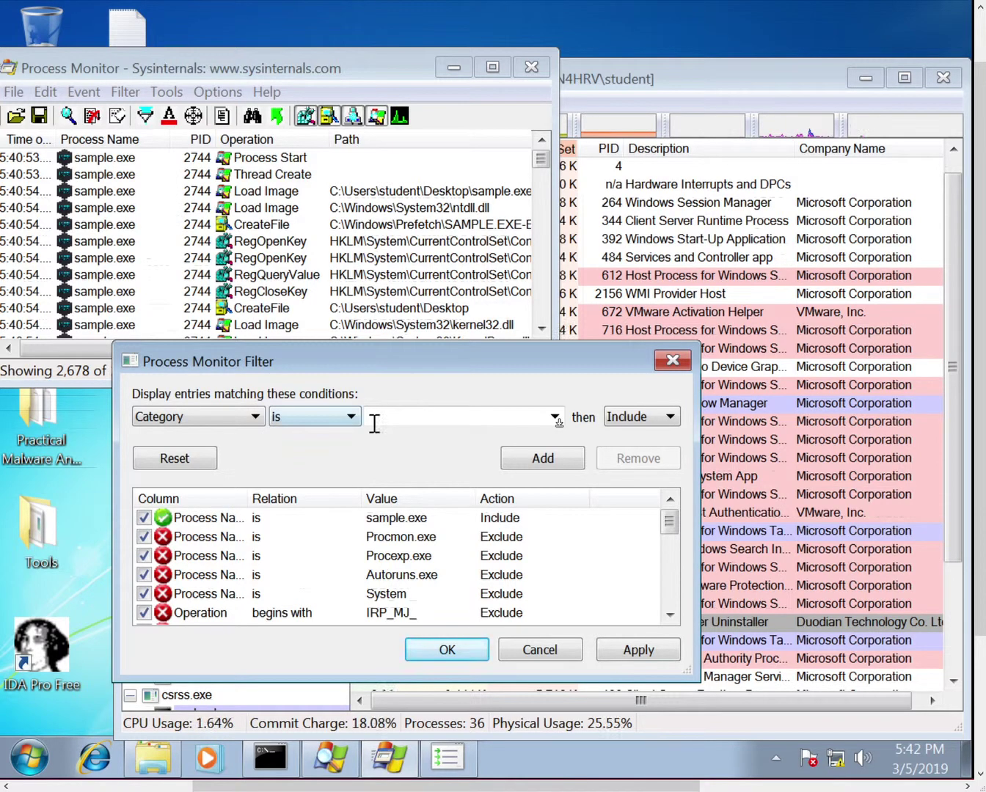
pyautogui.click(553, 417)
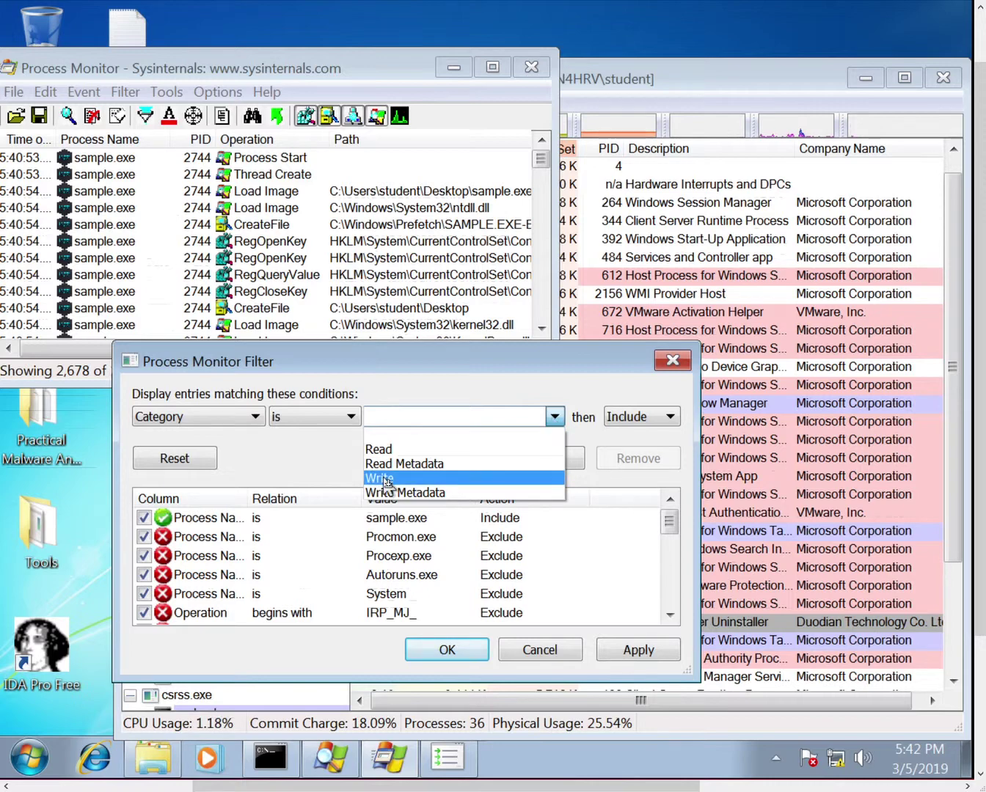
pyautogui.click(384, 478)
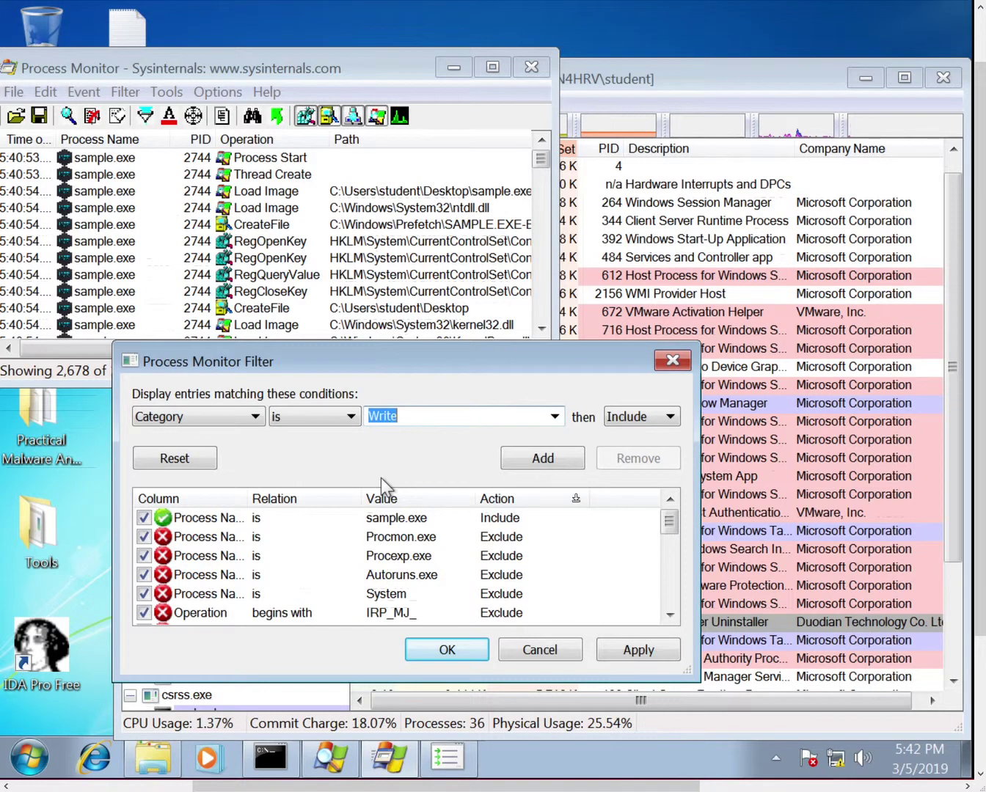
pyautogui.click(539, 462)
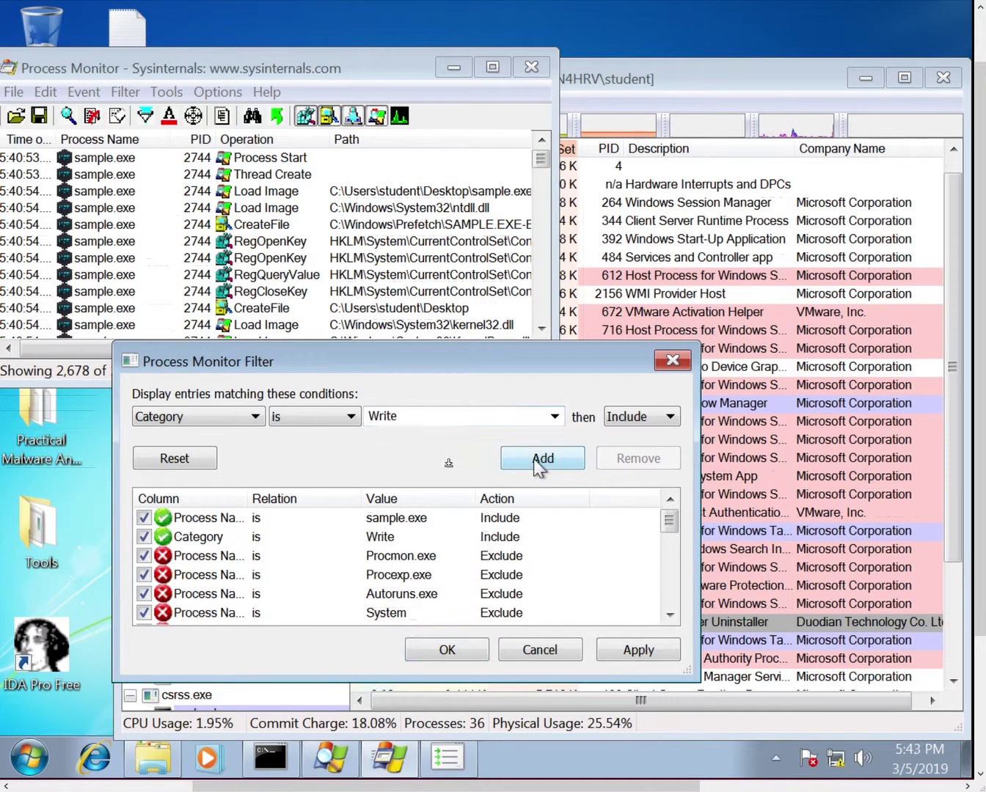
pyautogui.click(647, 650)
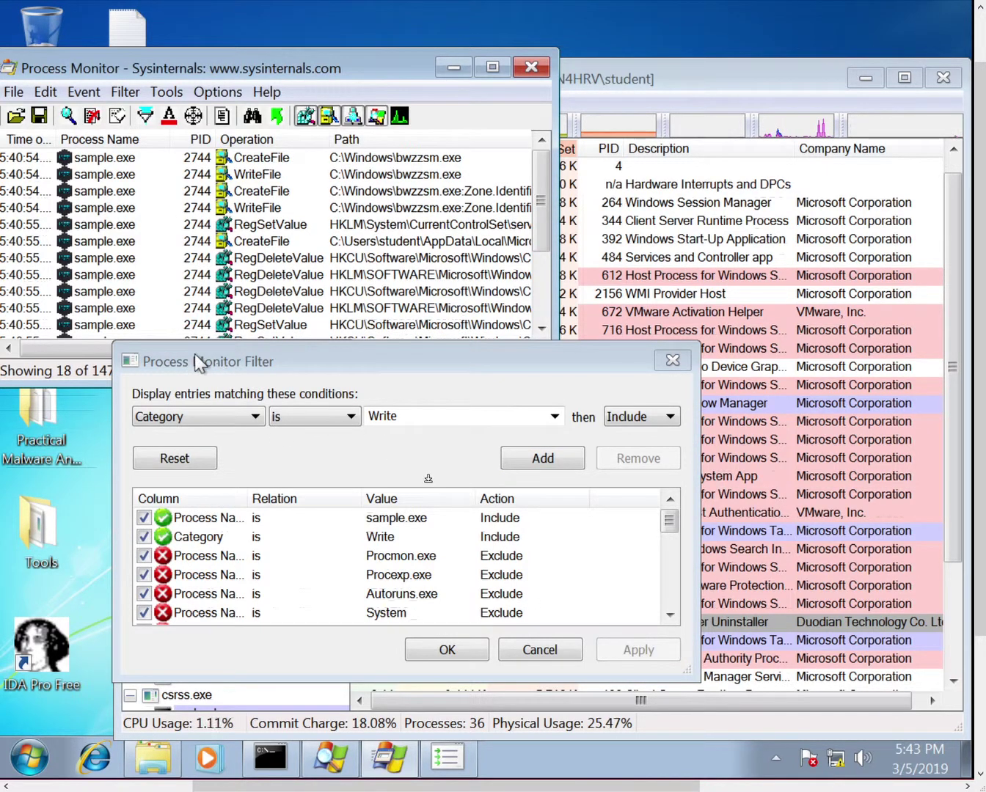
pyautogui.moveTo(194, 354); pyautogui.dragTo(382, 448)
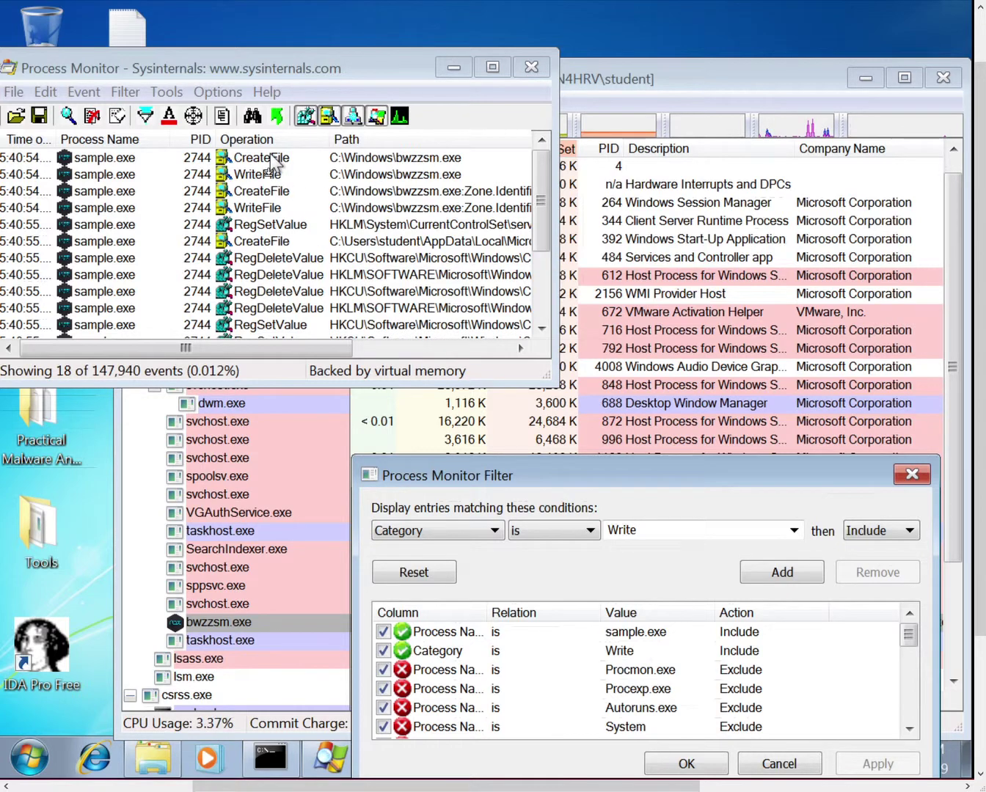
# - Review the CreateFile, WriteFile and RegSetValue events, then open actions for the bwzzsm.exe WriteFile row
pyautogui.click(273, 159)
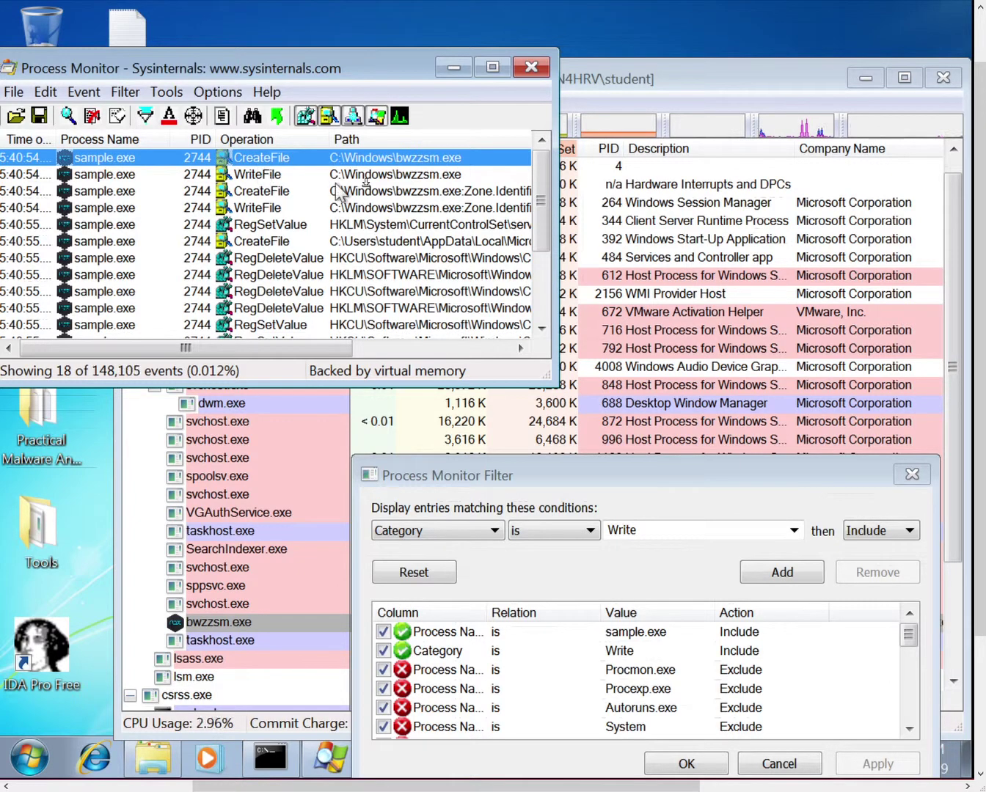
pyautogui.click(283, 176)
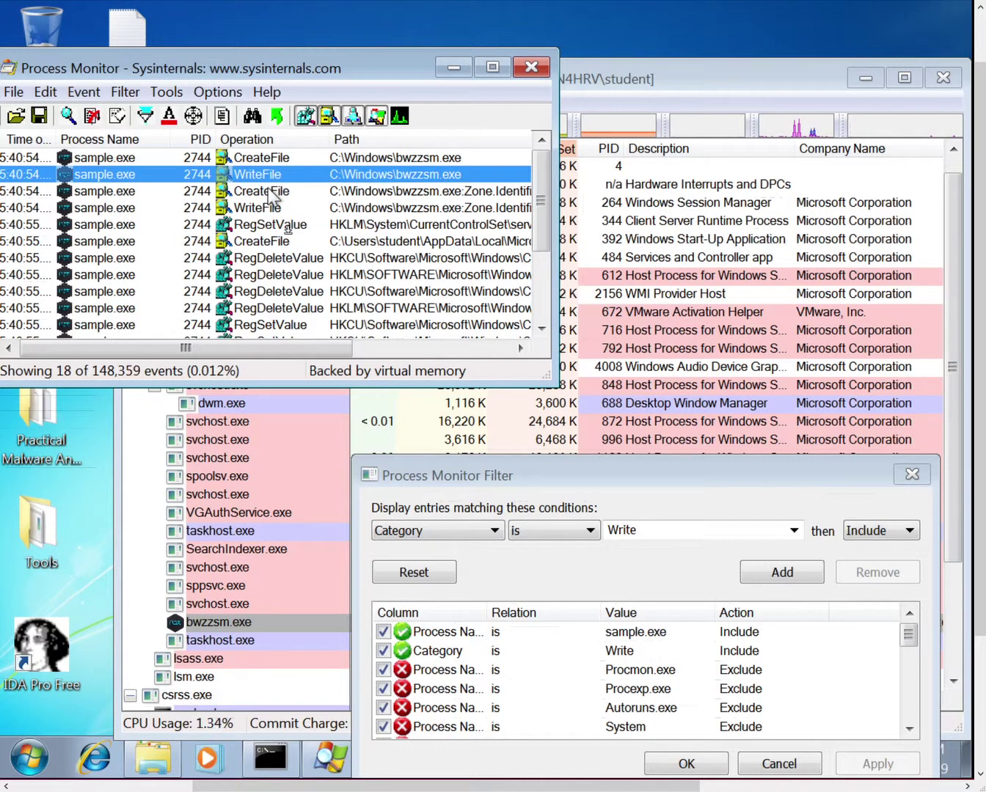
pyautogui.click(290, 225)
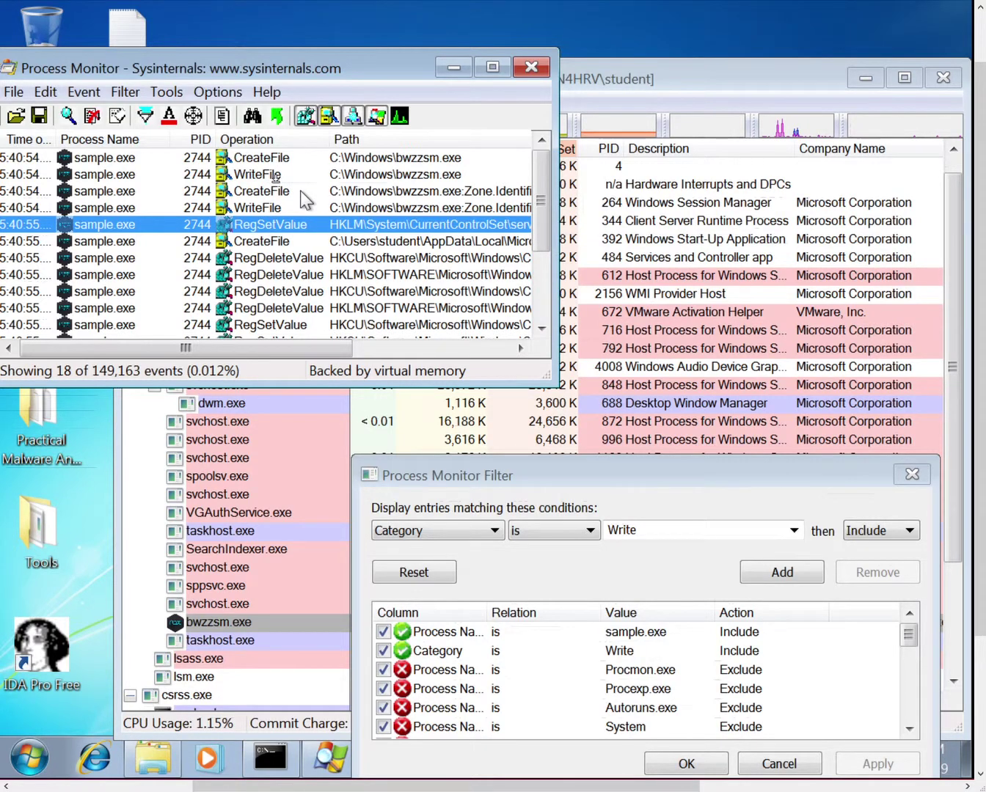
pyautogui.click(275, 177)
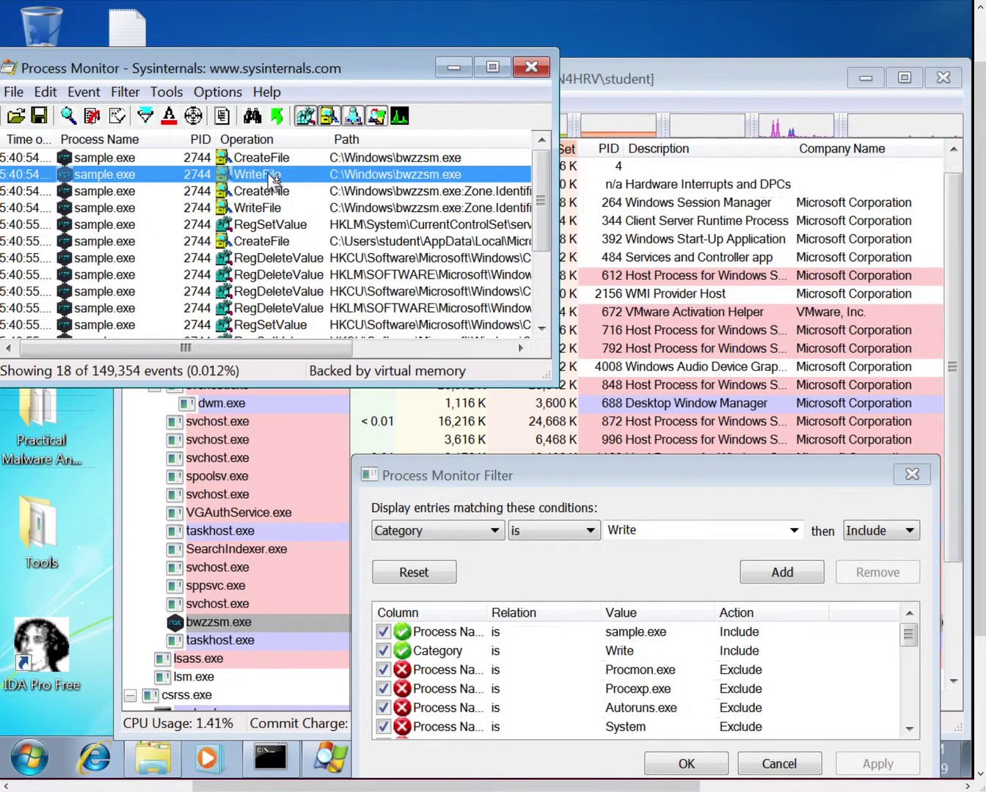
pyautogui.rightClick(272, 176)
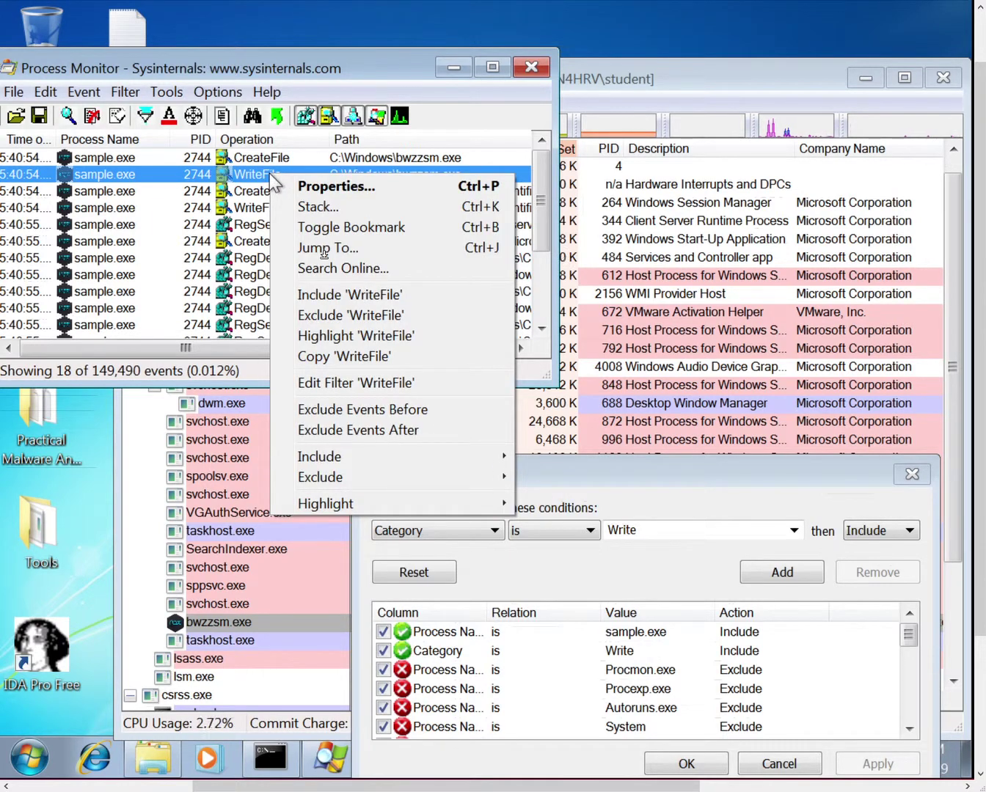
# - Jump to the dropped bwzzsm.exe in C:\Windows and open it in CFF Explorer
pyautogui.click(320, 248)
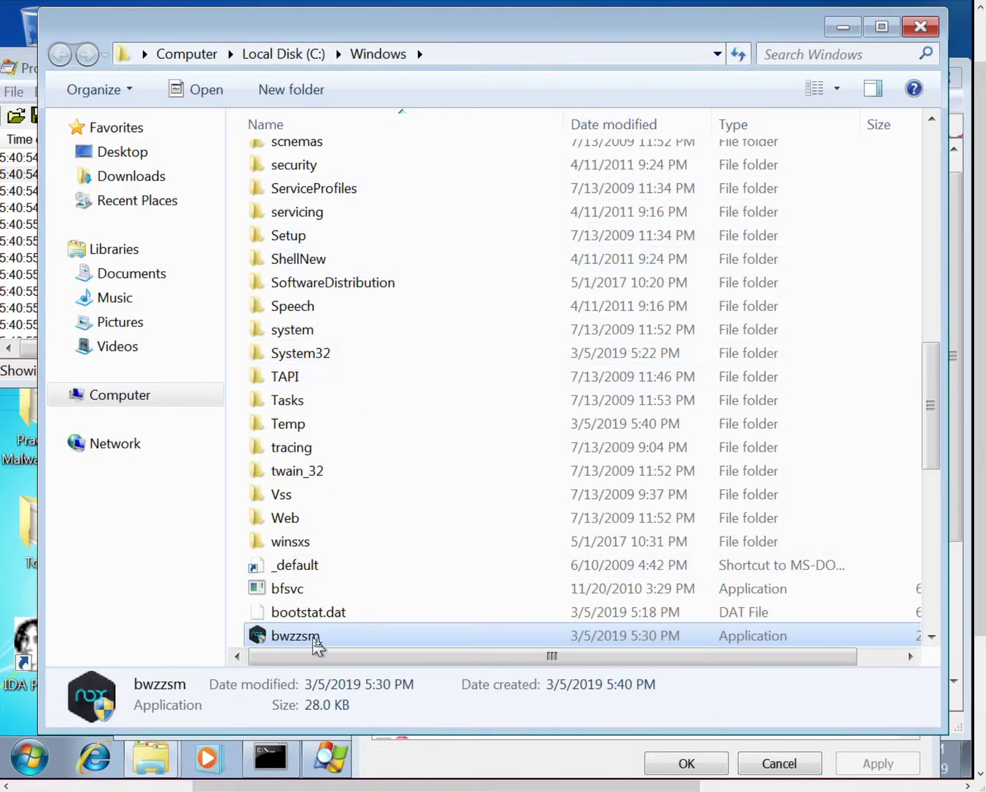
pyautogui.moveTo(316, 644)
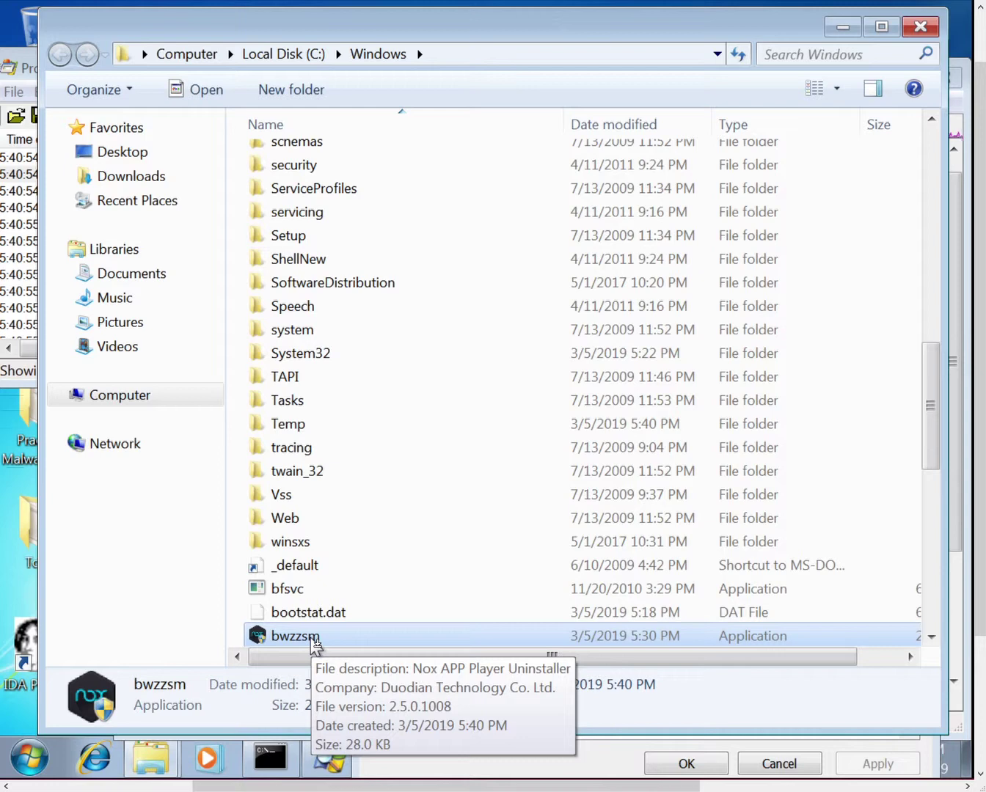
pyautogui.rightClick(316, 644)
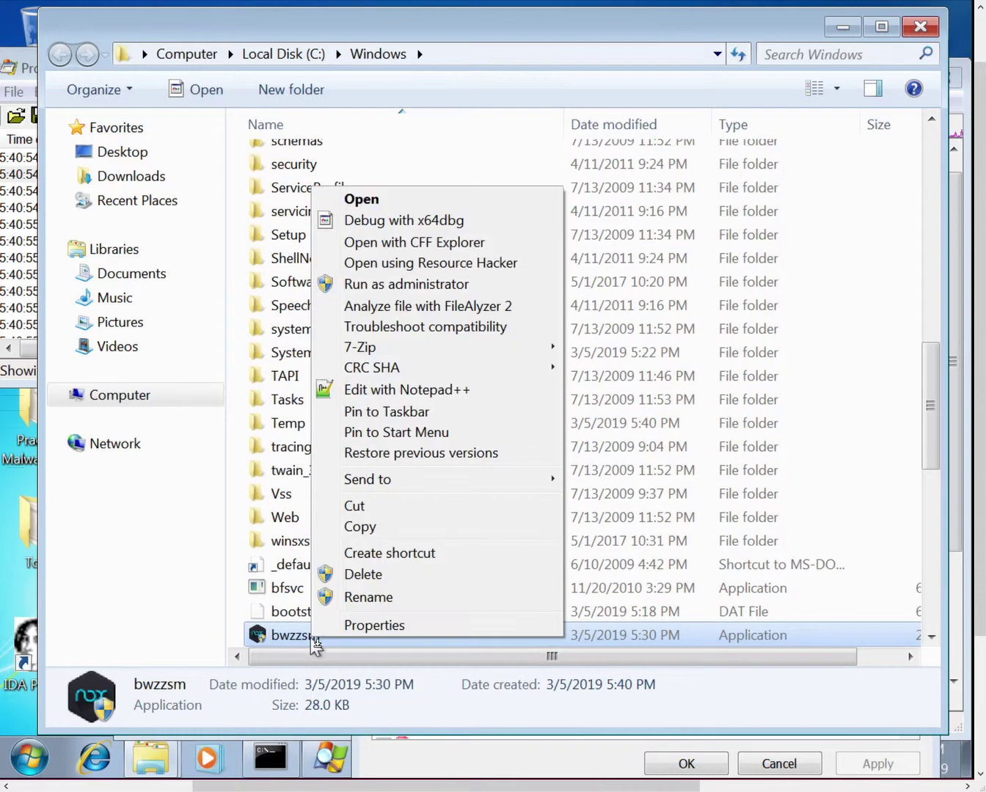
pyautogui.click(384, 244)
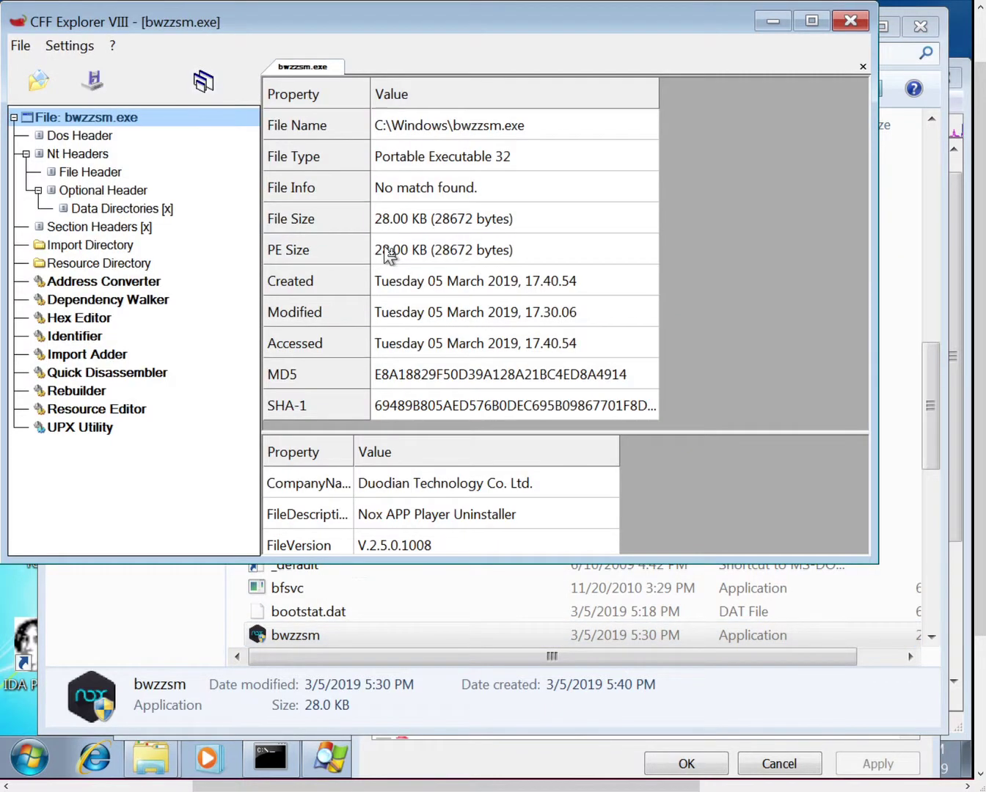
# - Select bwzzsm.exe's MD5 hash value in CFF Explorer, then close CFF Explorer
pyautogui.click(409, 383)
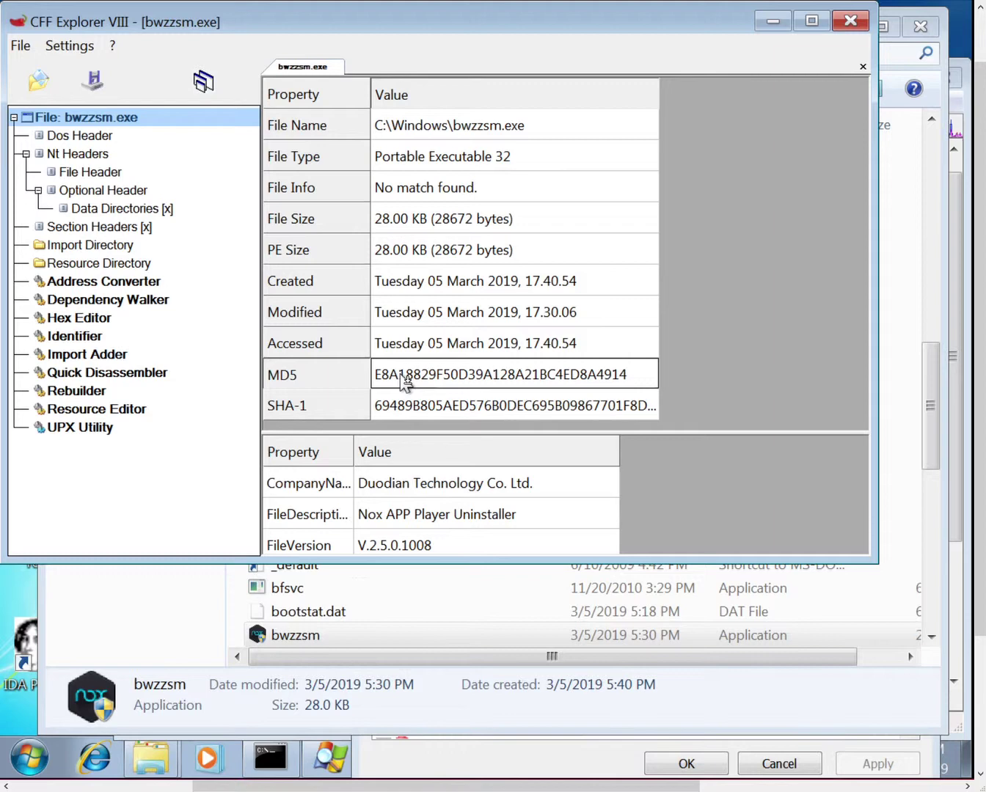
pyautogui.click(851, 29)
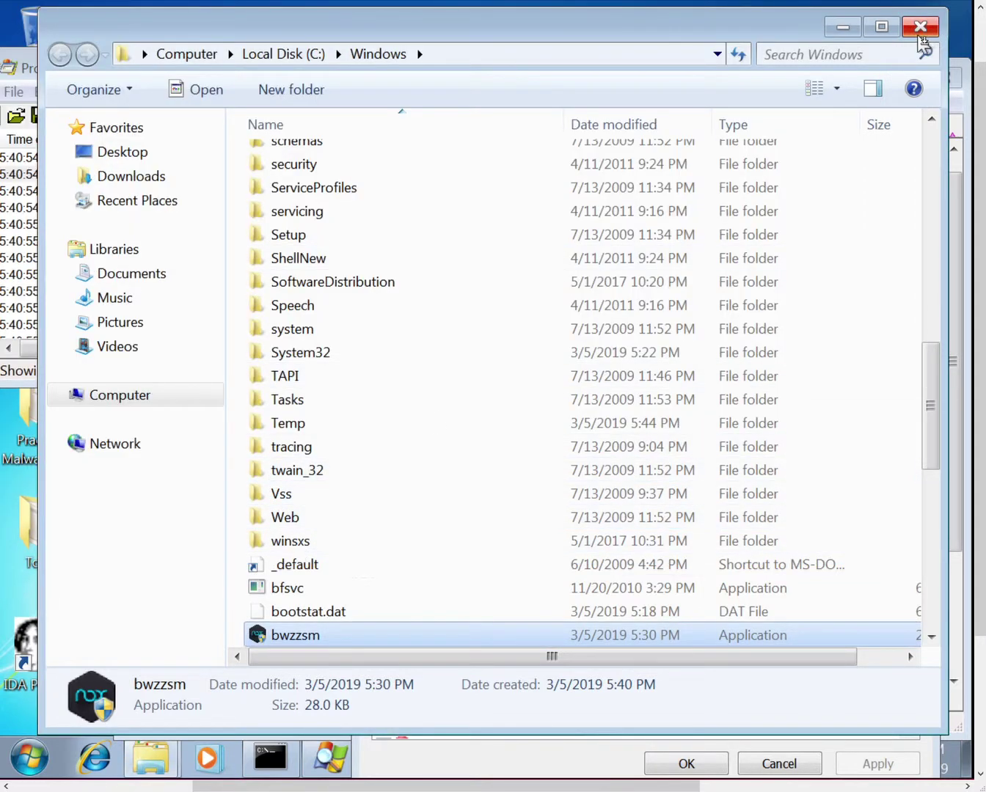
# - Close the Windows folder and jump from the RegSetValue event to the Defghi Klmnopqr Tuv service key
pyautogui.click(918, 29)
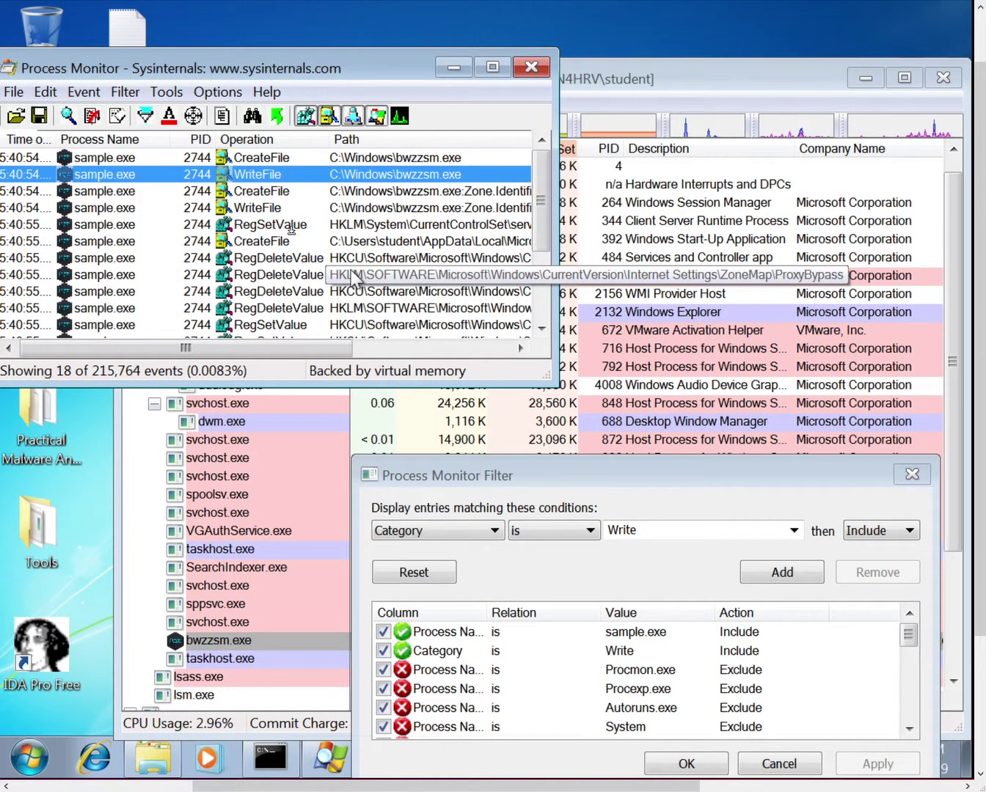
pyautogui.click(284, 227)
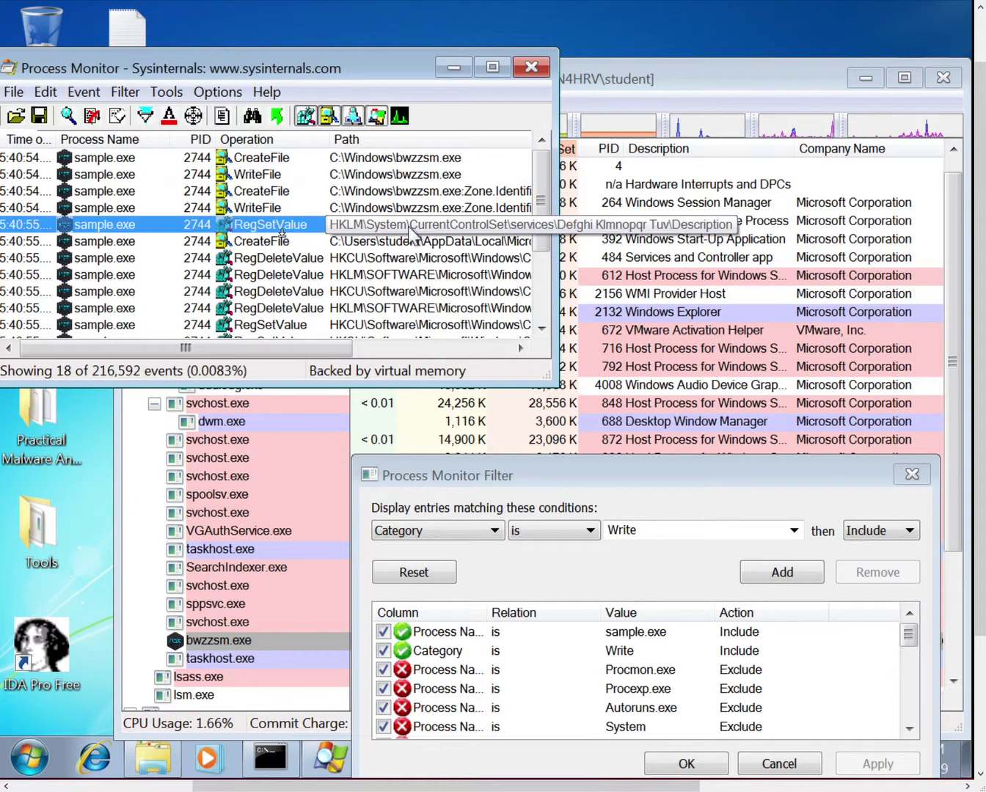
pyautogui.rightClick(282, 231)
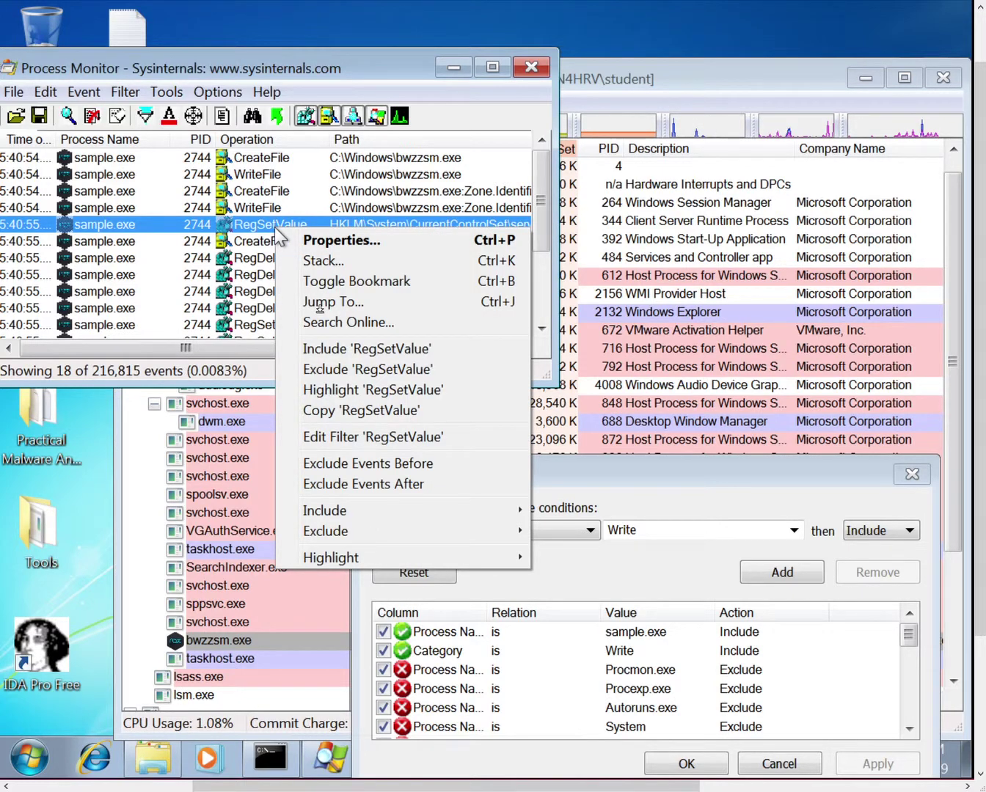
pyautogui.click(317, 305)
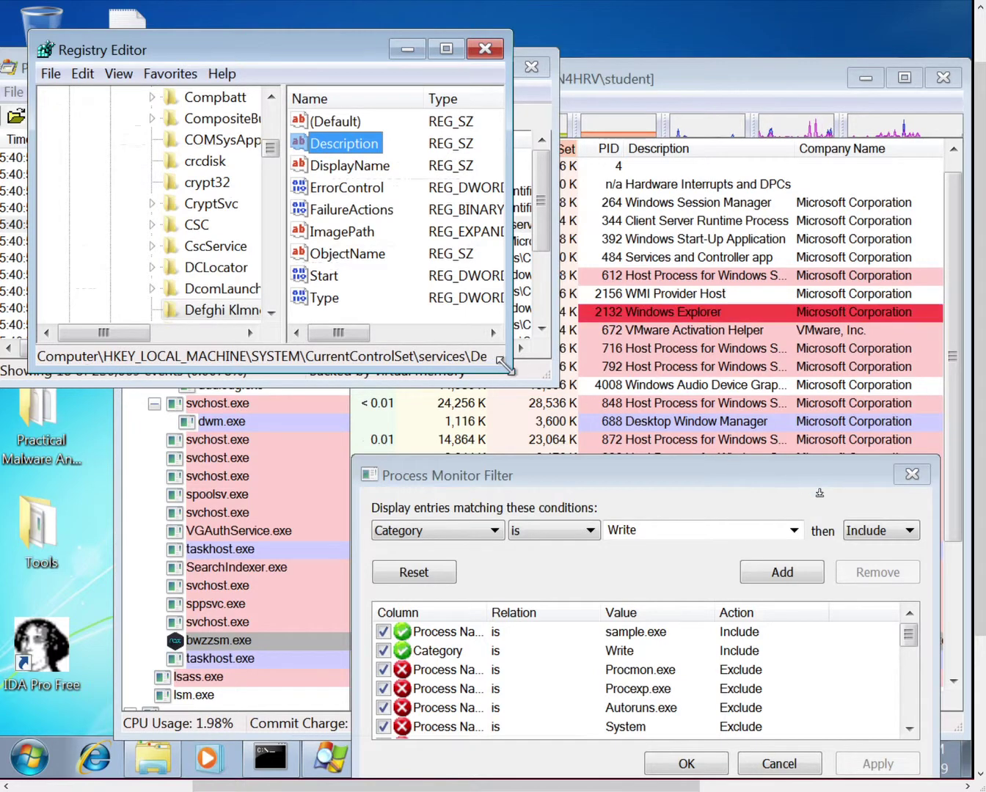
# - Enlarge Registry Editor to read the service values such as DisplayName, then close it
pyautogui.moveTo(501, 369); pyautogui.dragTo(820, 491)
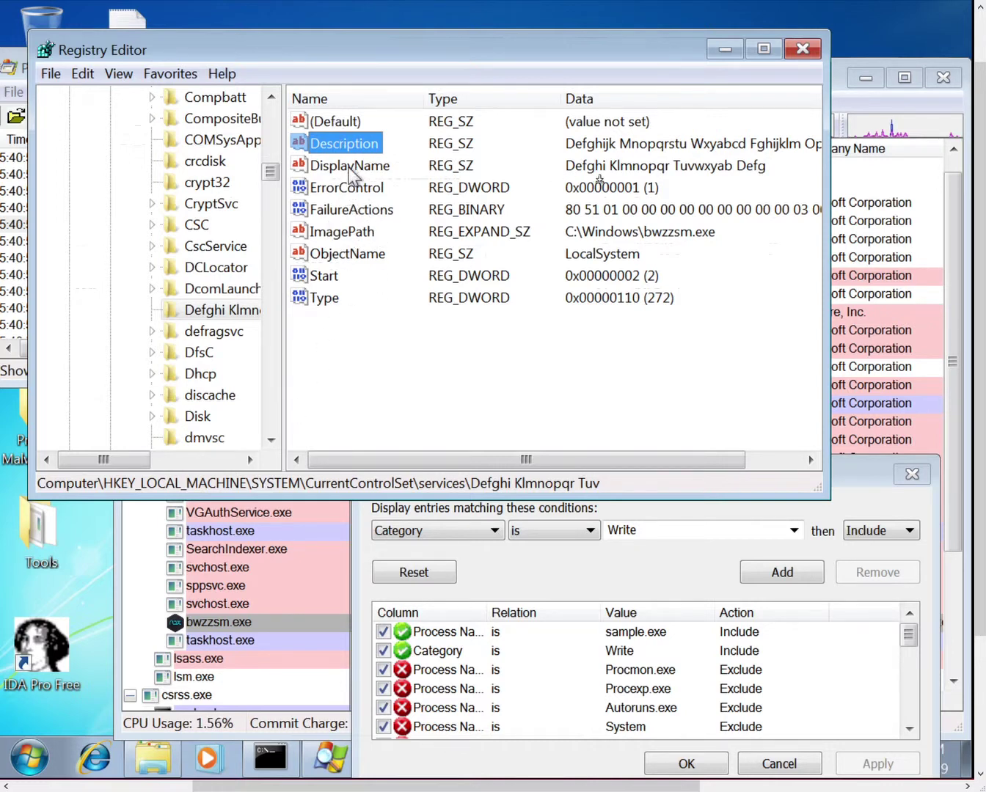
pyautogui.click(727, 171)
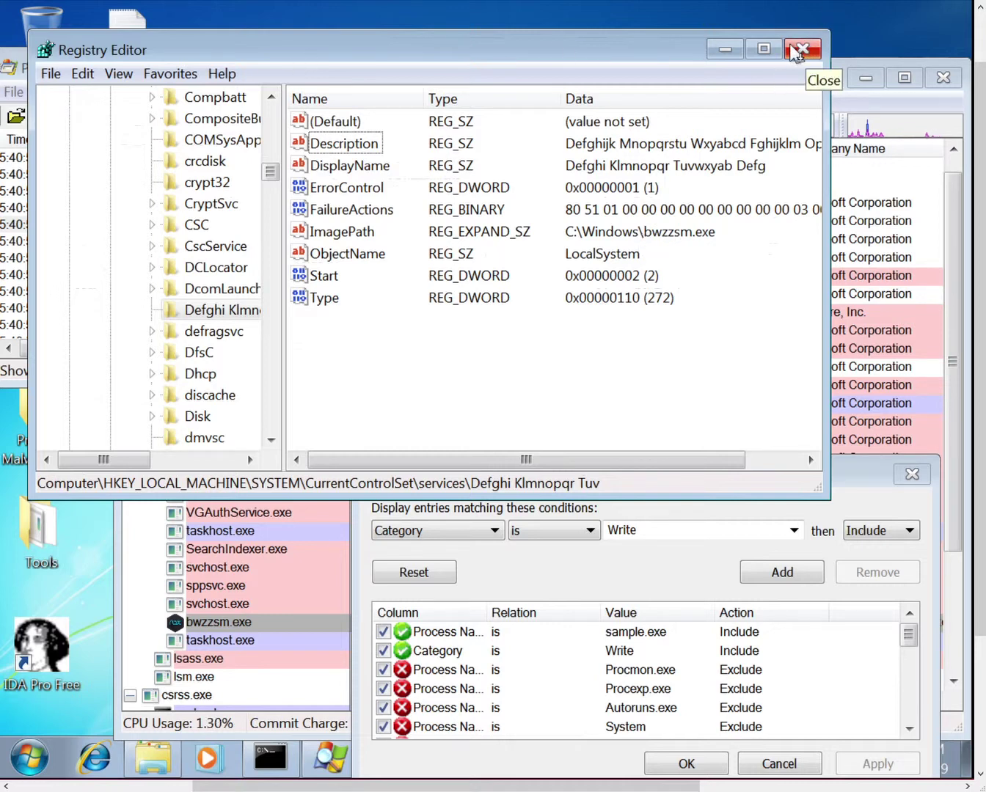
pyautogui.click(797, 59)
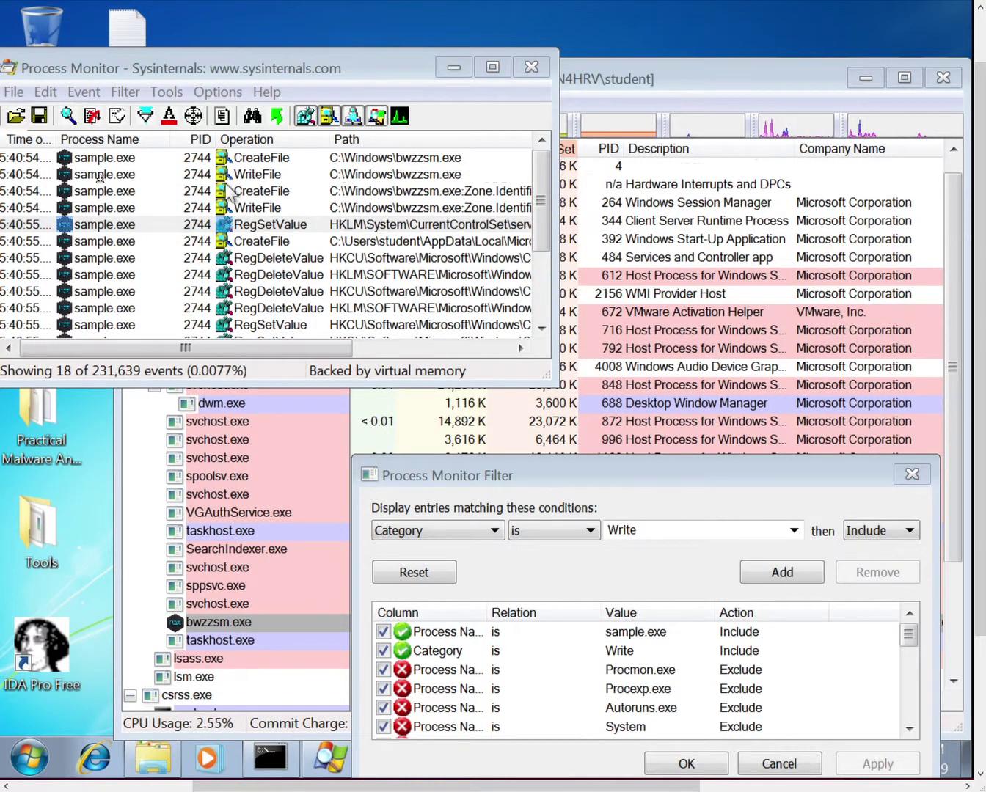
# - Select the bwzzsm.exe process (PID 3424) in Process Explorer and bring up its action menu
pyautogui.moveTo(96, 176)
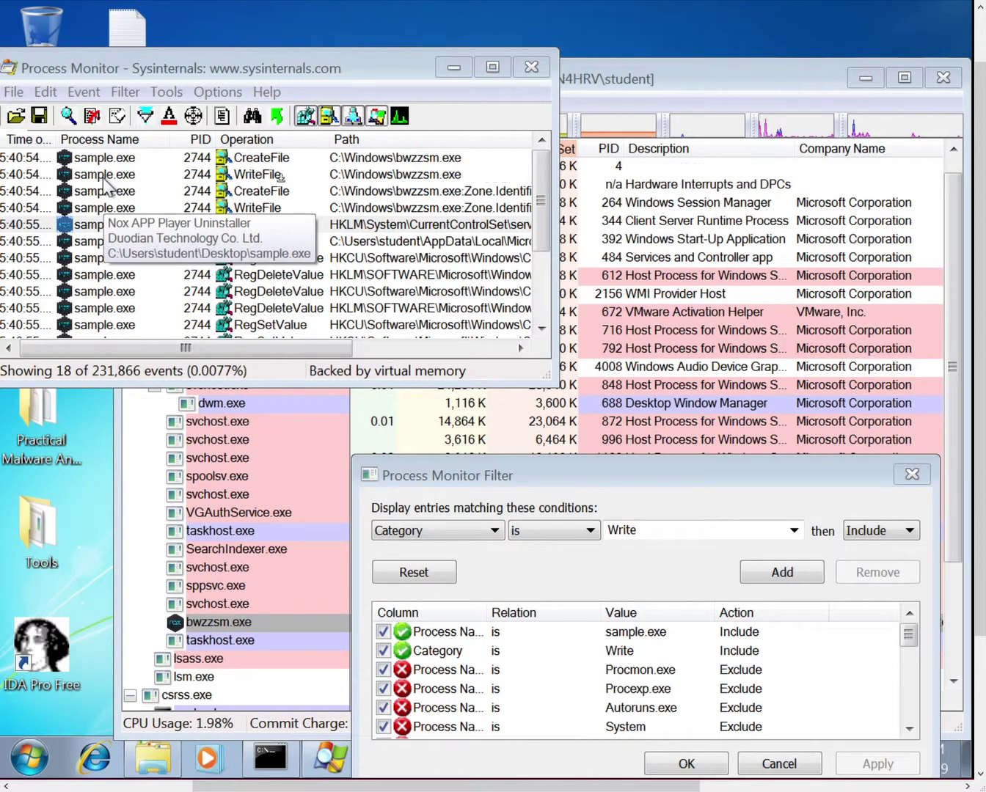
pyautogui.click(630, 86)
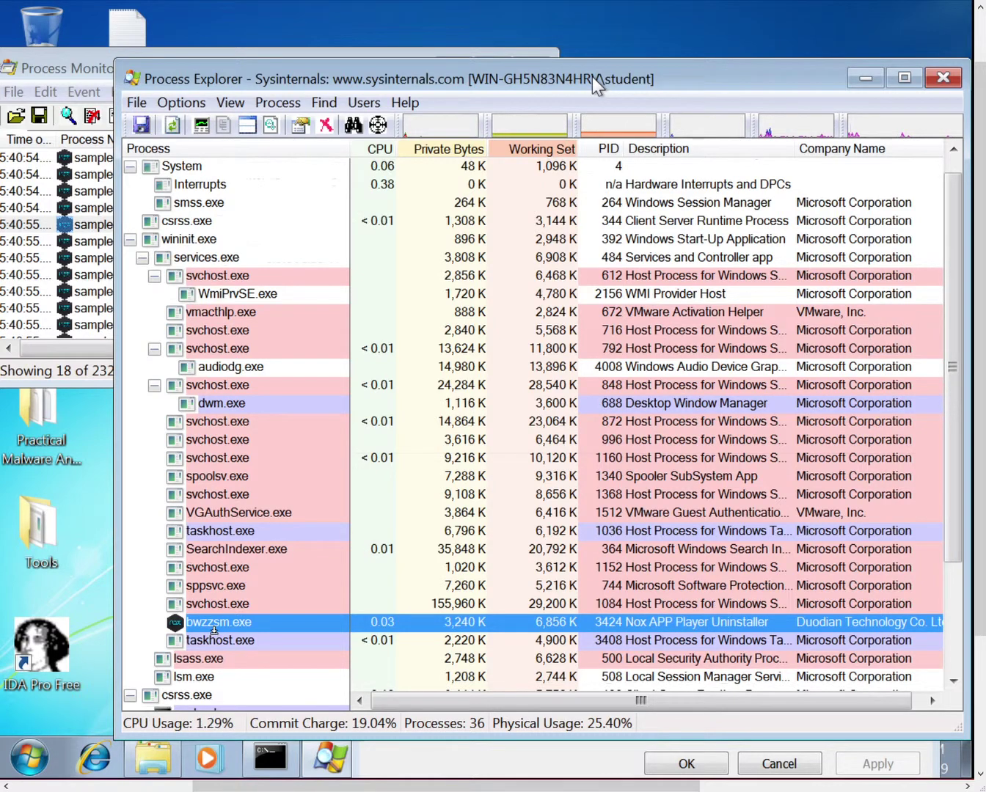
pyautogui.moveTo(206, 624)
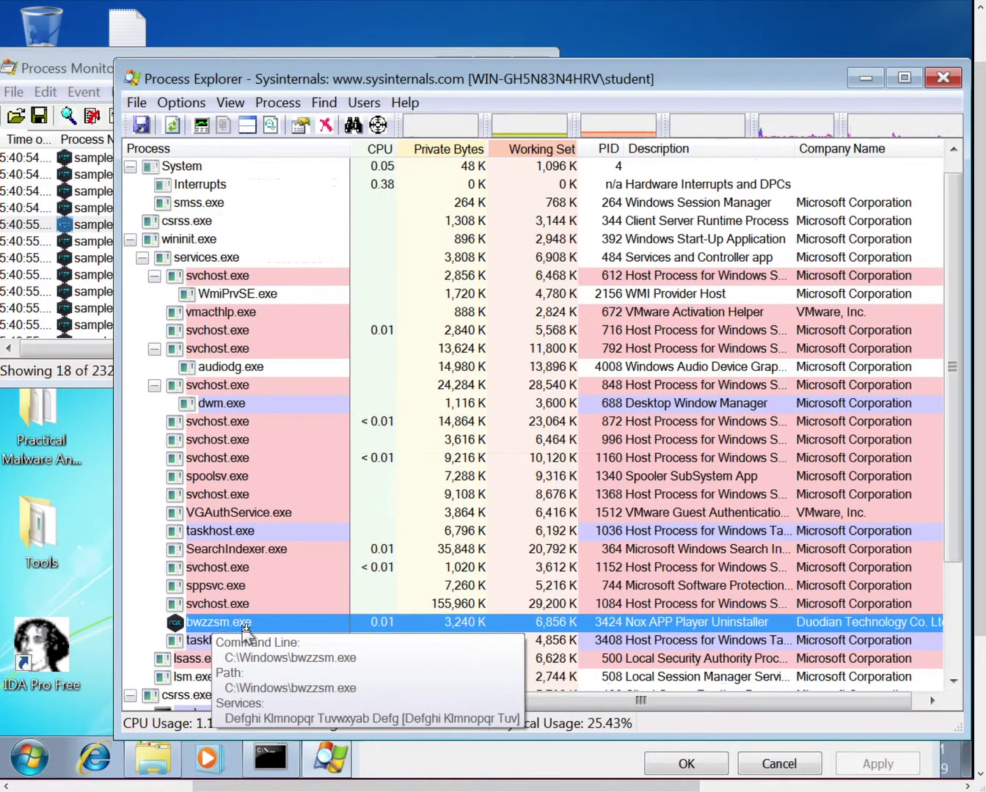
pyautogui.rightClick(245, 629)
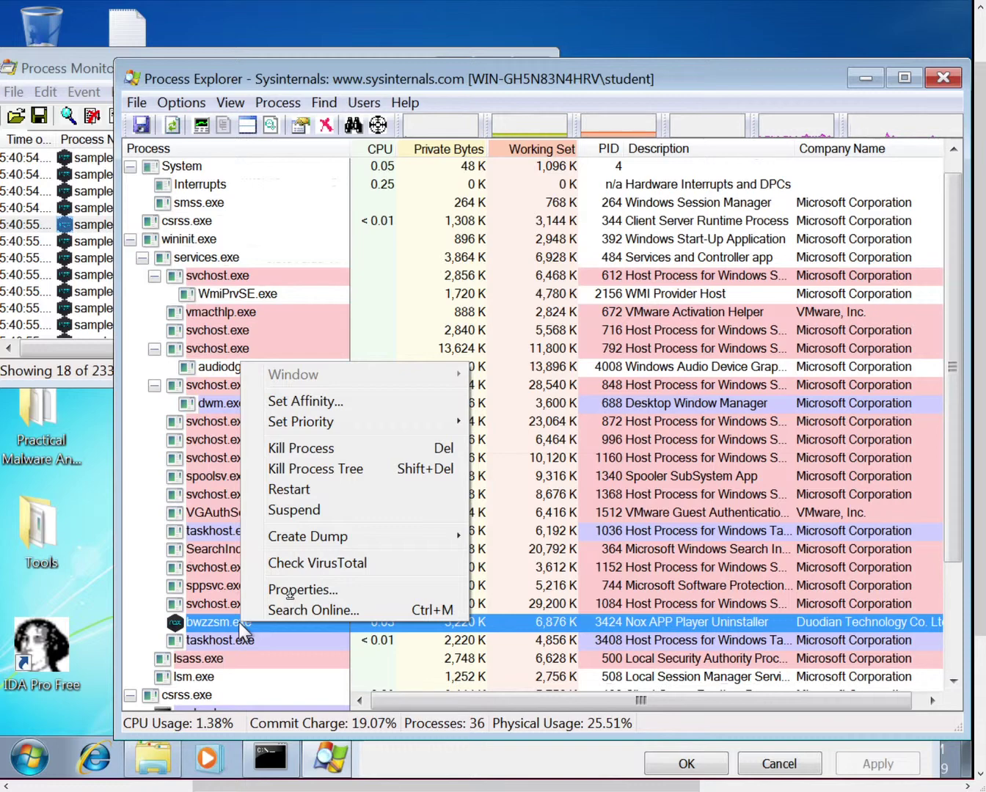
# - Open bwzzsm.exe Properties, inspect its command line and parent services.exe, then close the dialog
pyautogui.click(286, 592)
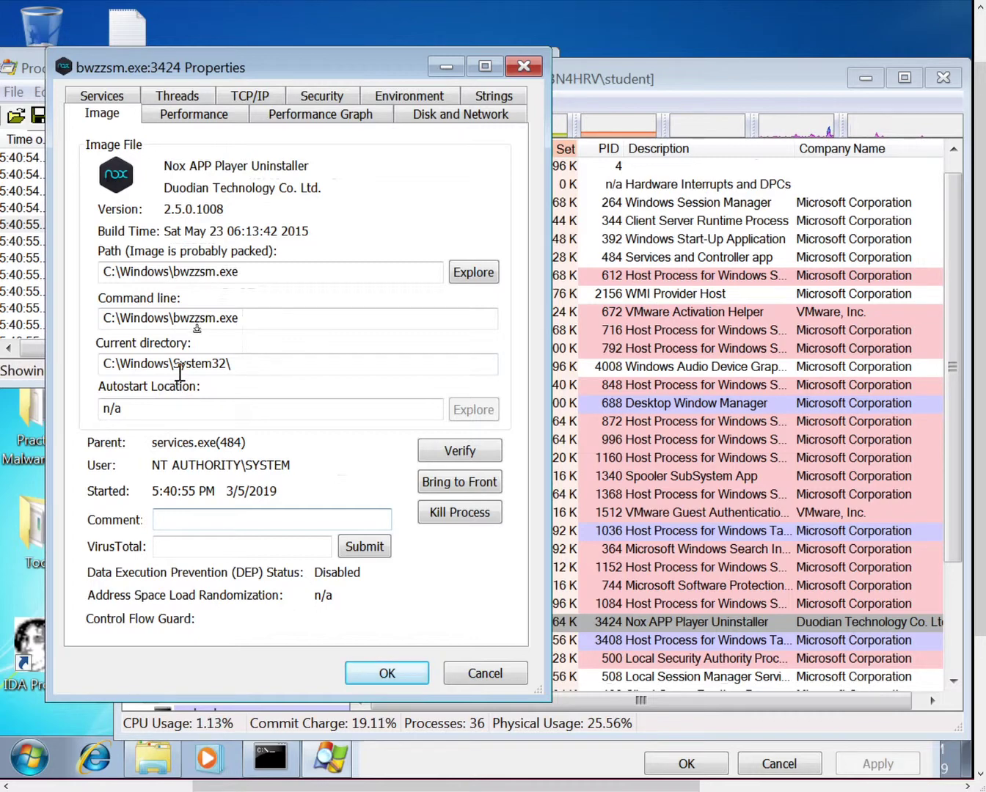
pyautogui.click(173, 321)
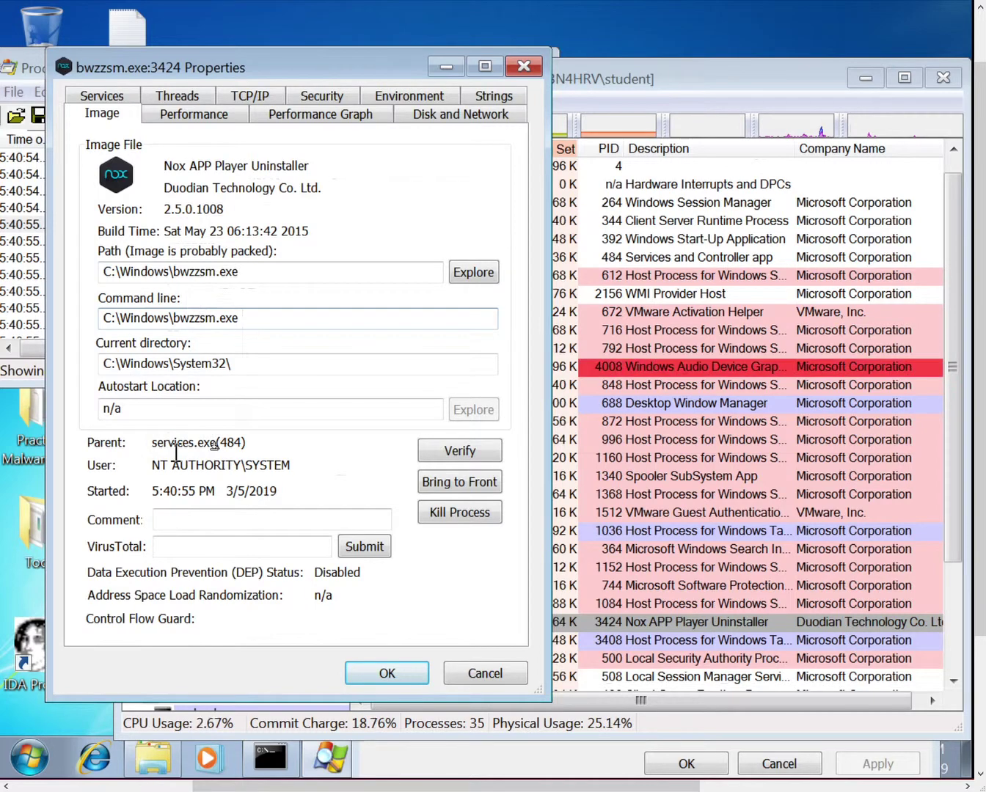
pyautogui.moveTo(156, 443); pyautogui.dragTo(211, 440)
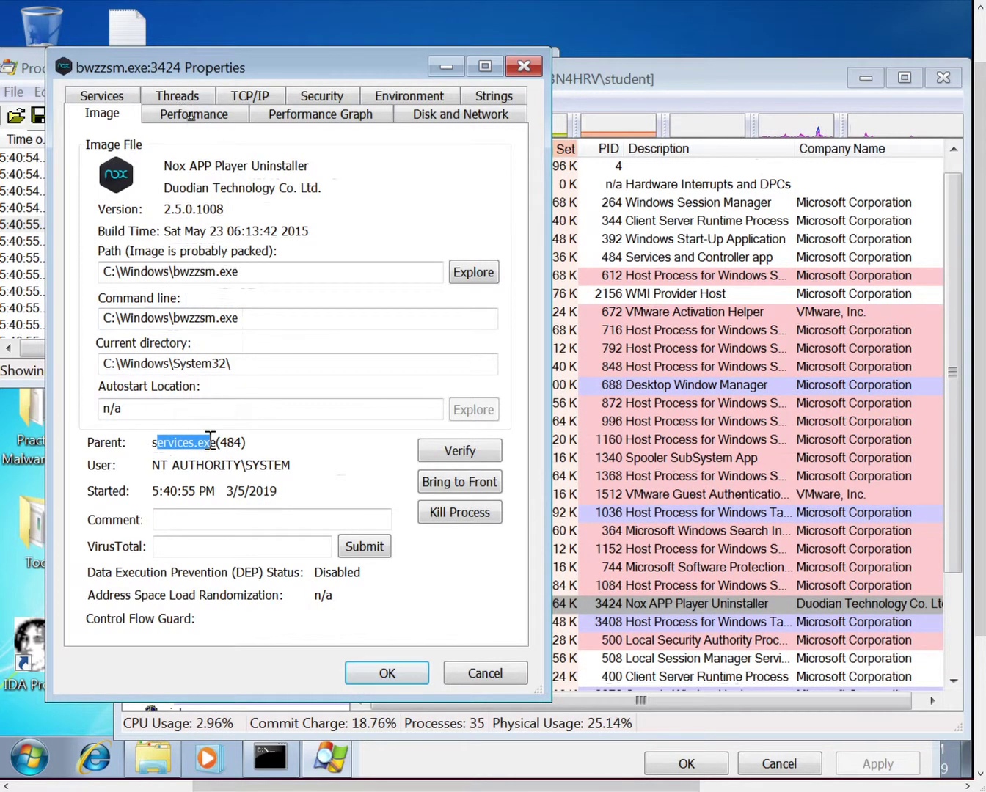
pyautogui.click(524, 67)
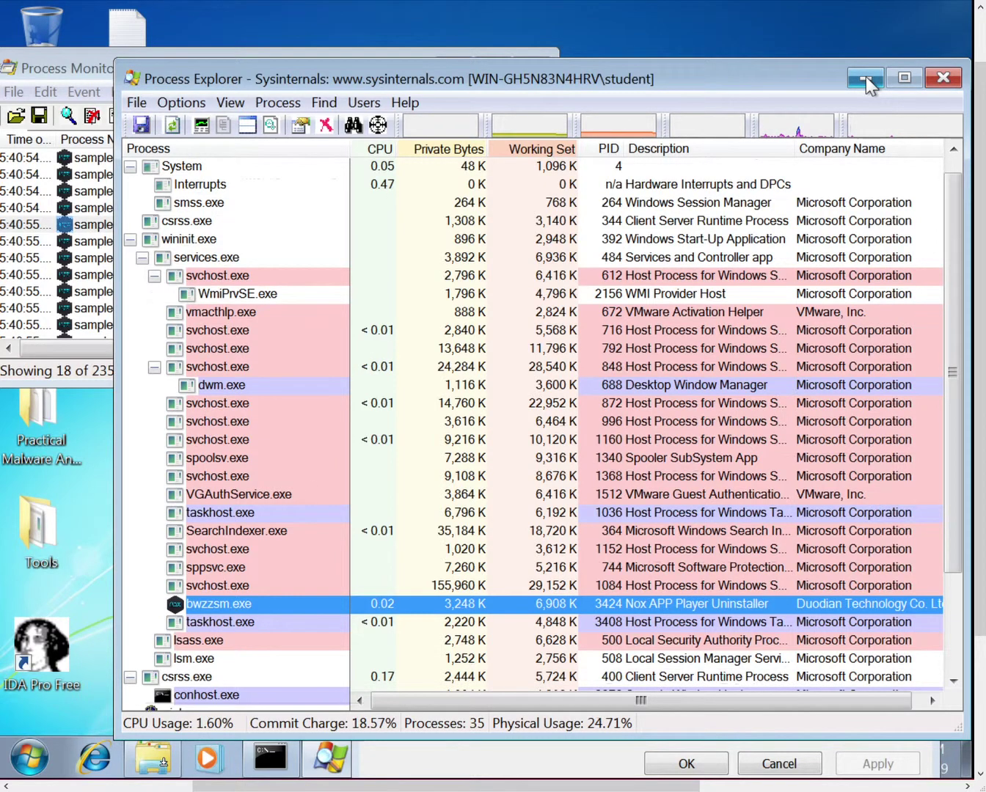
pyautogui.click(162, 762)
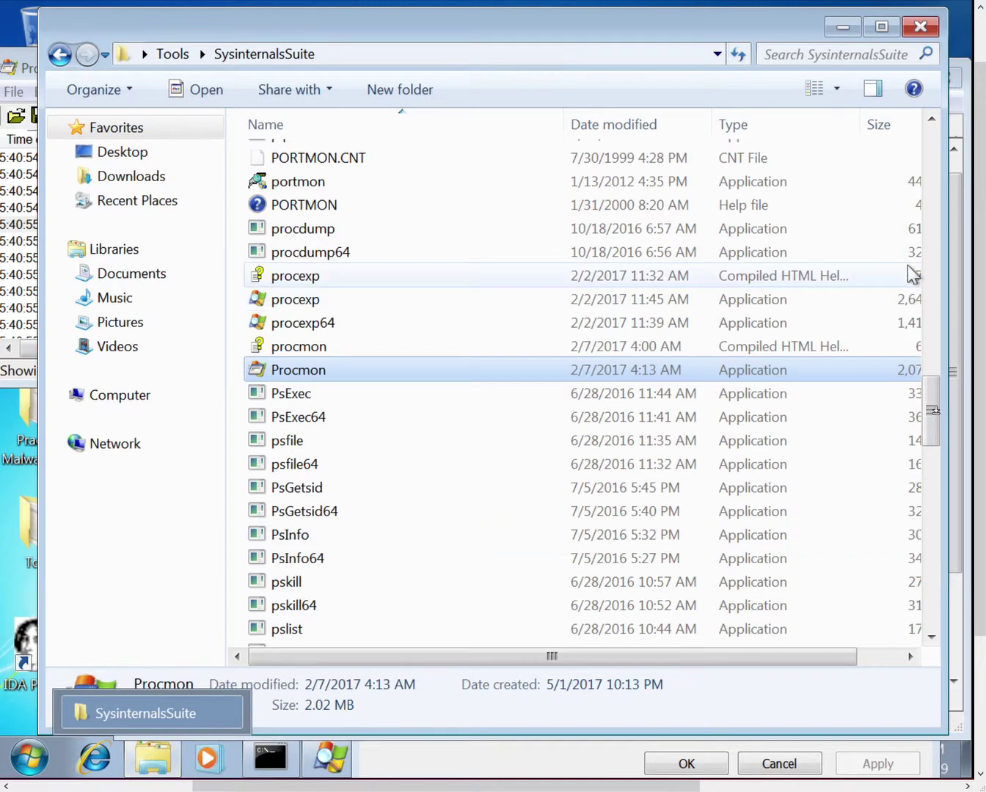
# - Run Autoruns from the SysinternalsSuite folder as administrator, approving the UAC prompt
pyautogui.moveTo(929, 408); pyautogui.dragTo(927, 167)
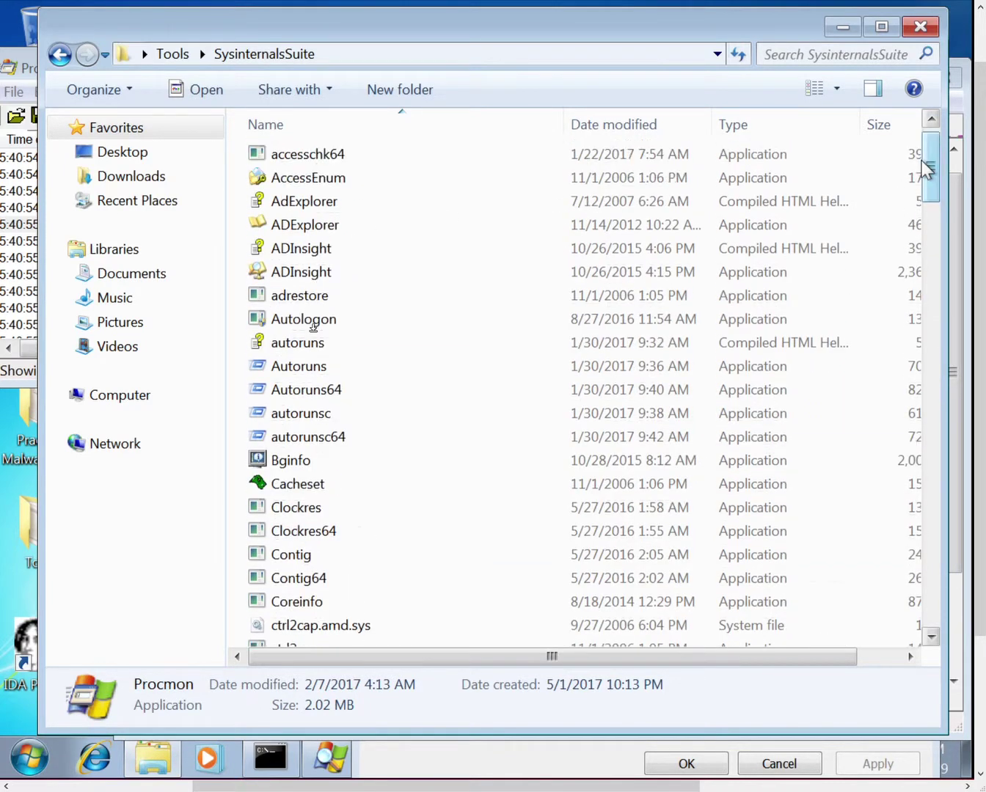
pyautogui.rightClick(302, 374)
pyautogui.click(344, 364)
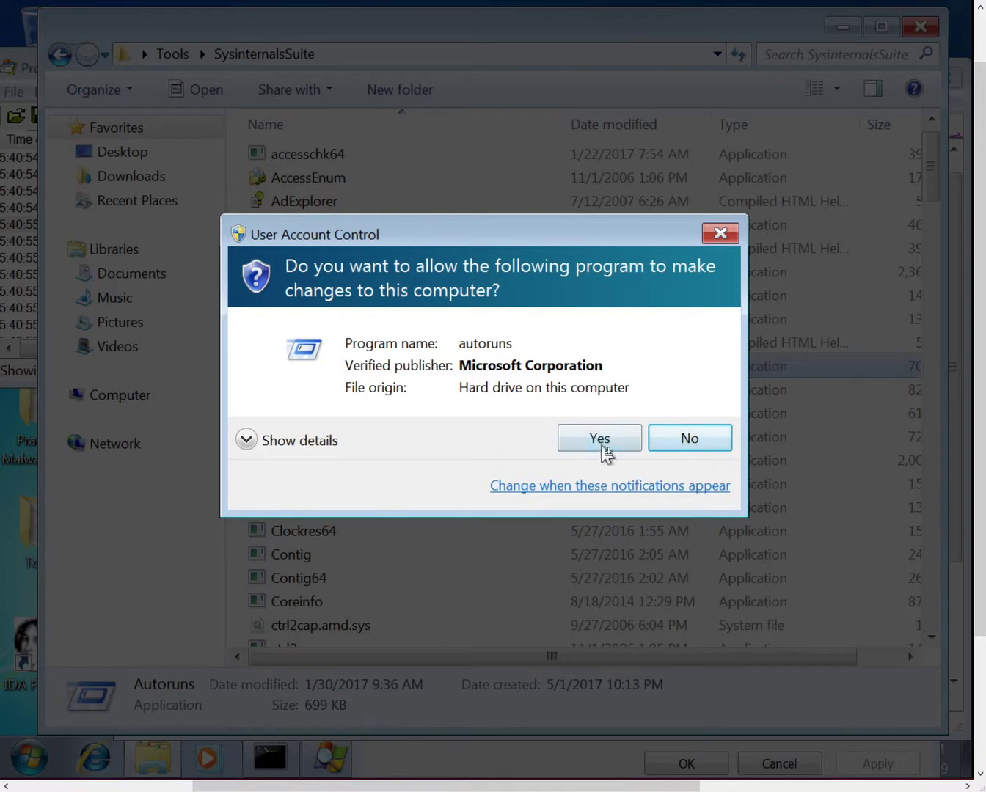
pyautogui.click(603, 446)
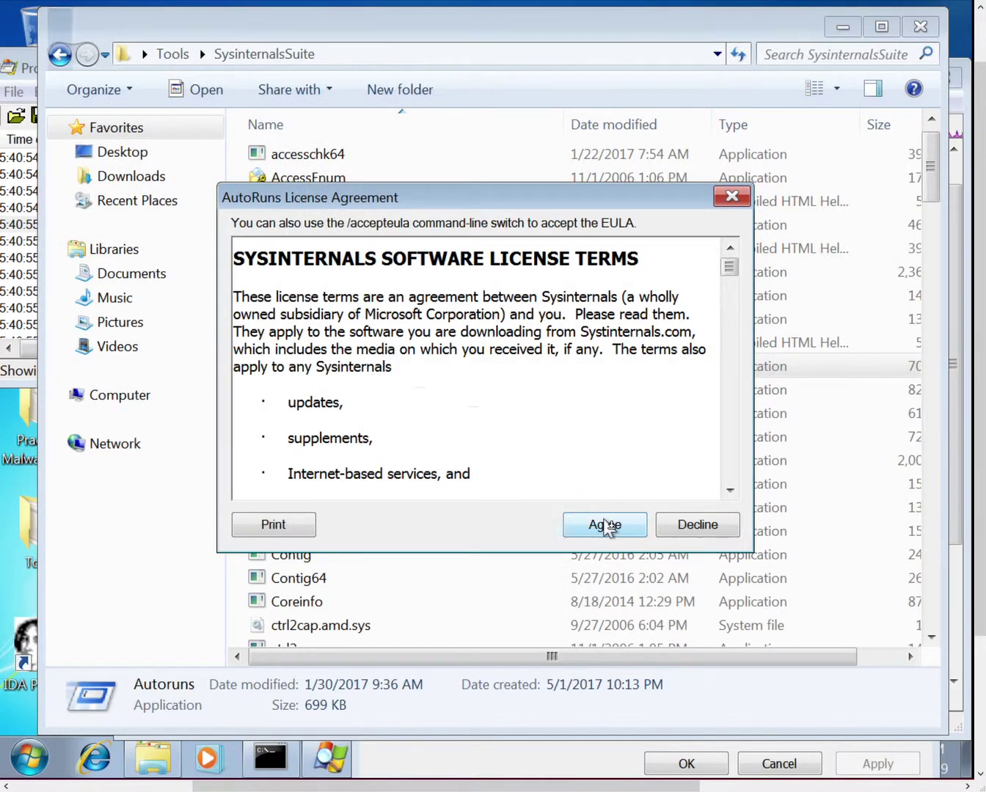
# - Accept the Autoruns license, show the Services list, and inspect the Defghi service running bwzzsm.exe
pyautogui.click(605, 526)
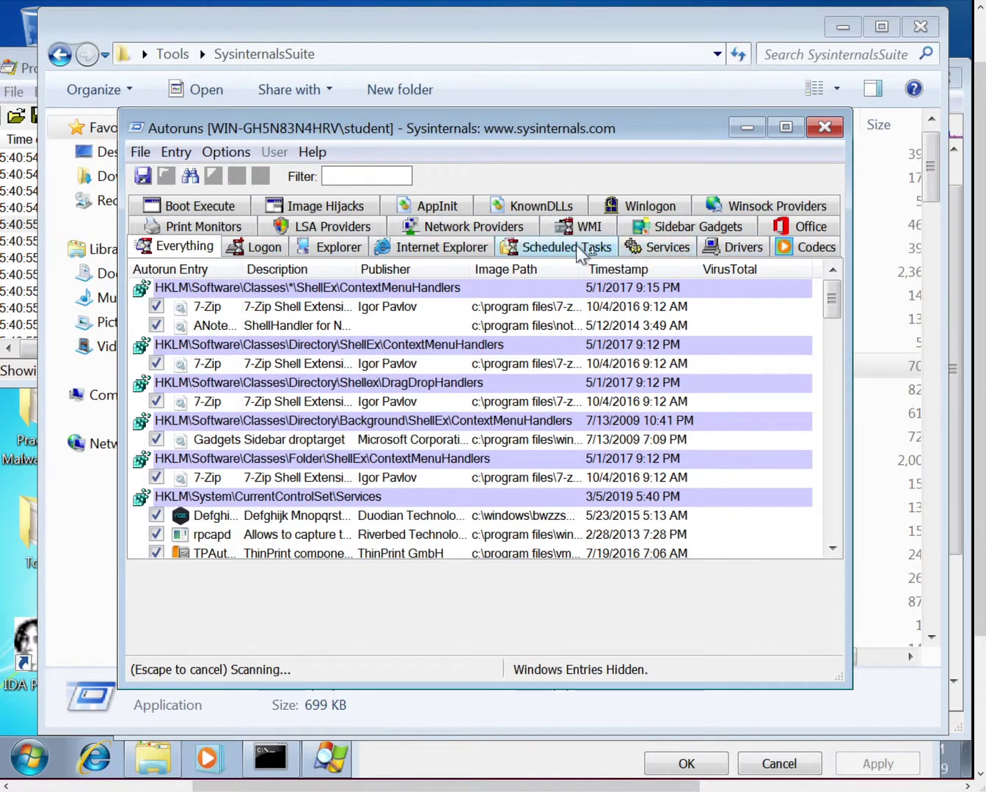
pyautogui.click(658, 250)
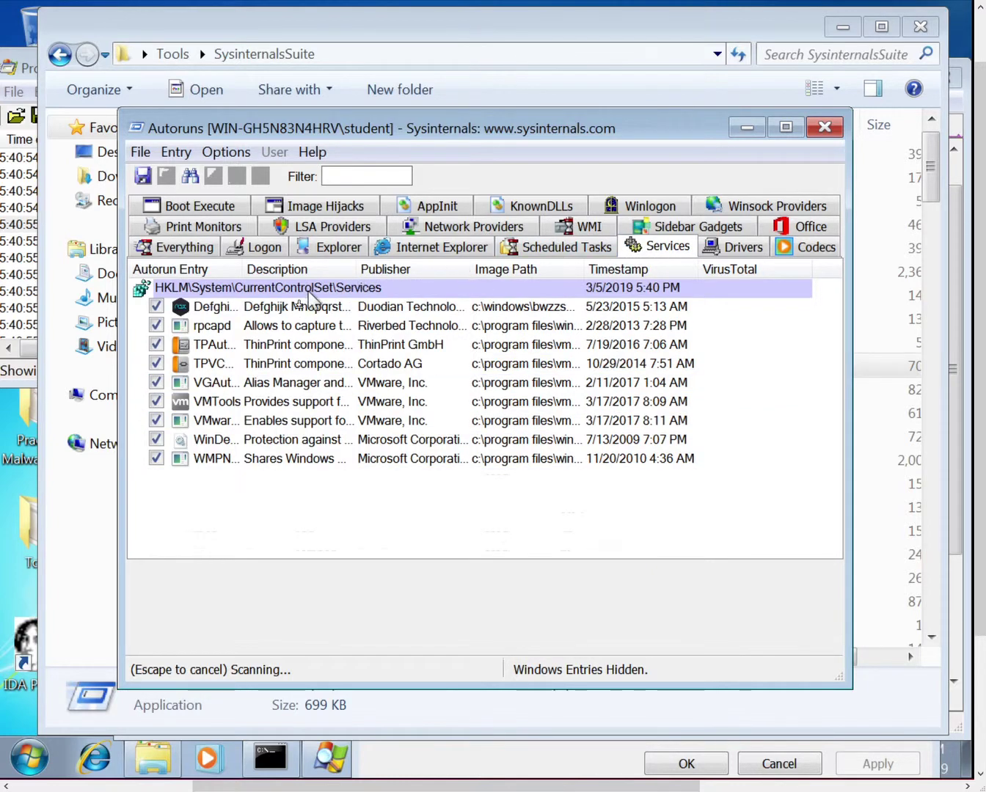
pyautogui.click(276, 311)
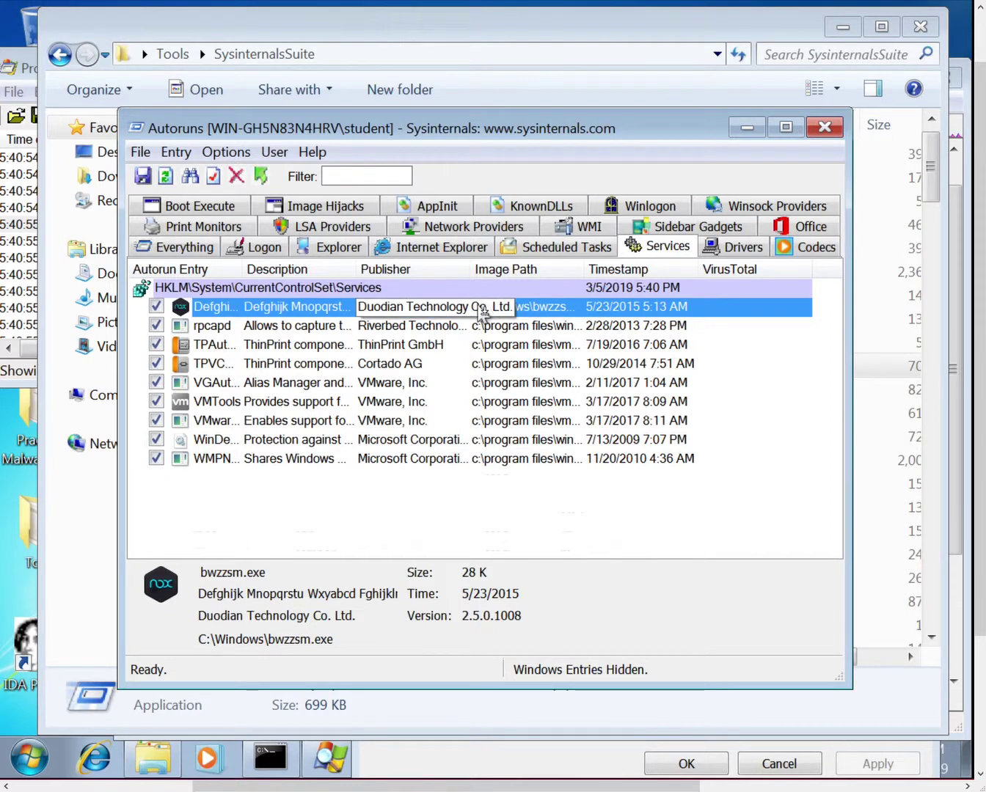
pyautogui.rightClick(481, 309)
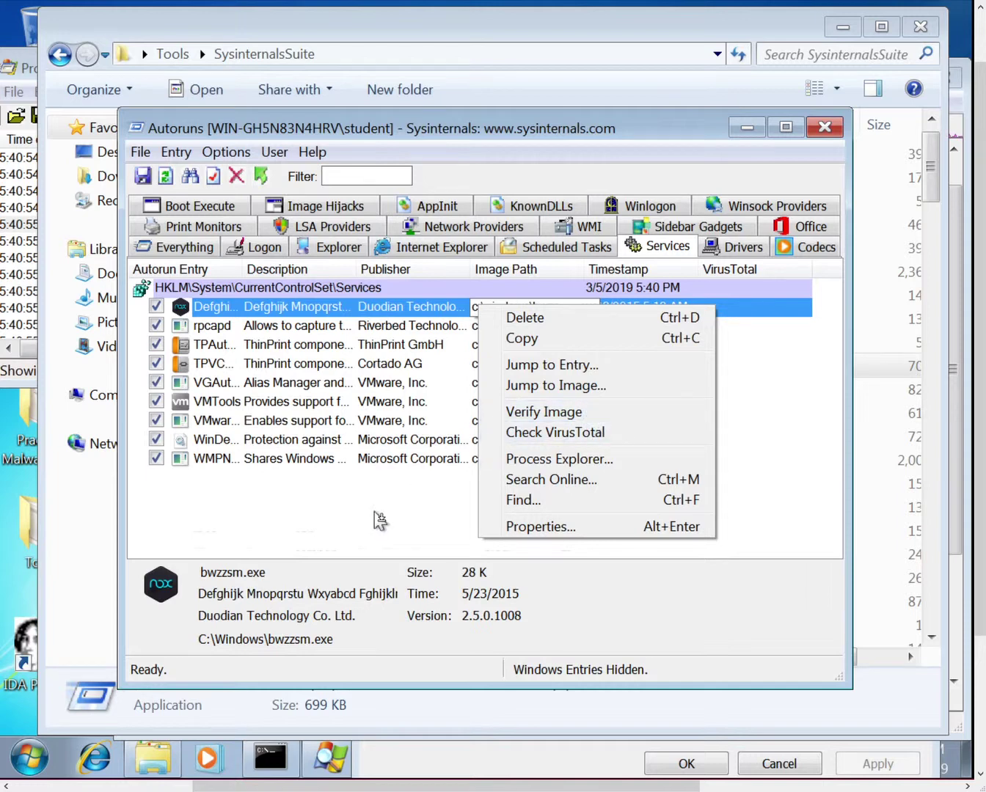
pyautogui.click(379, 521)
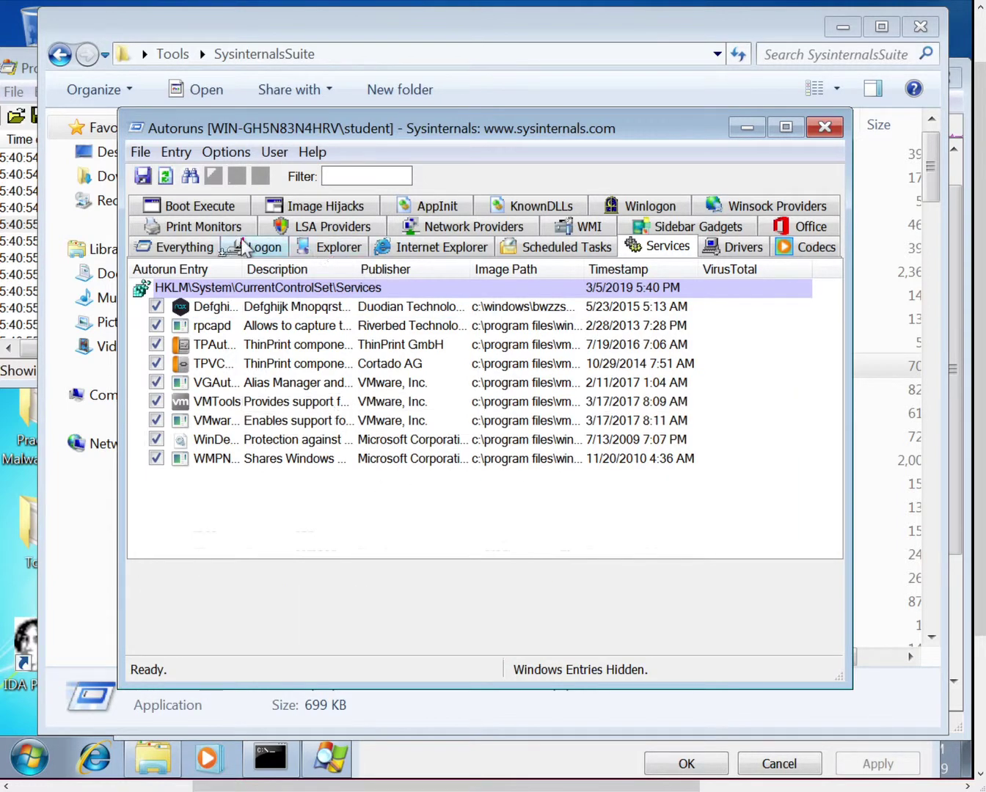
# - Show the Scheduled Tasks entries and rescan autostarts for the NT AUTHORITY\SYSTEM account
pyautogui.click(536, 253)
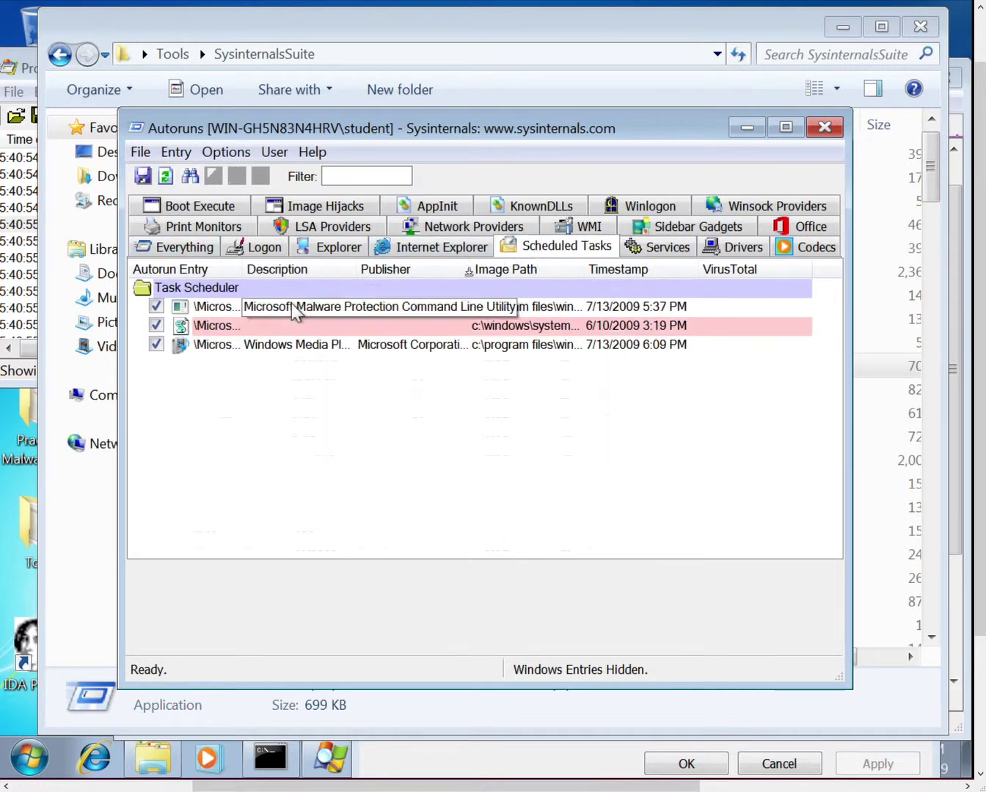
pyautogui.click(274, 153)
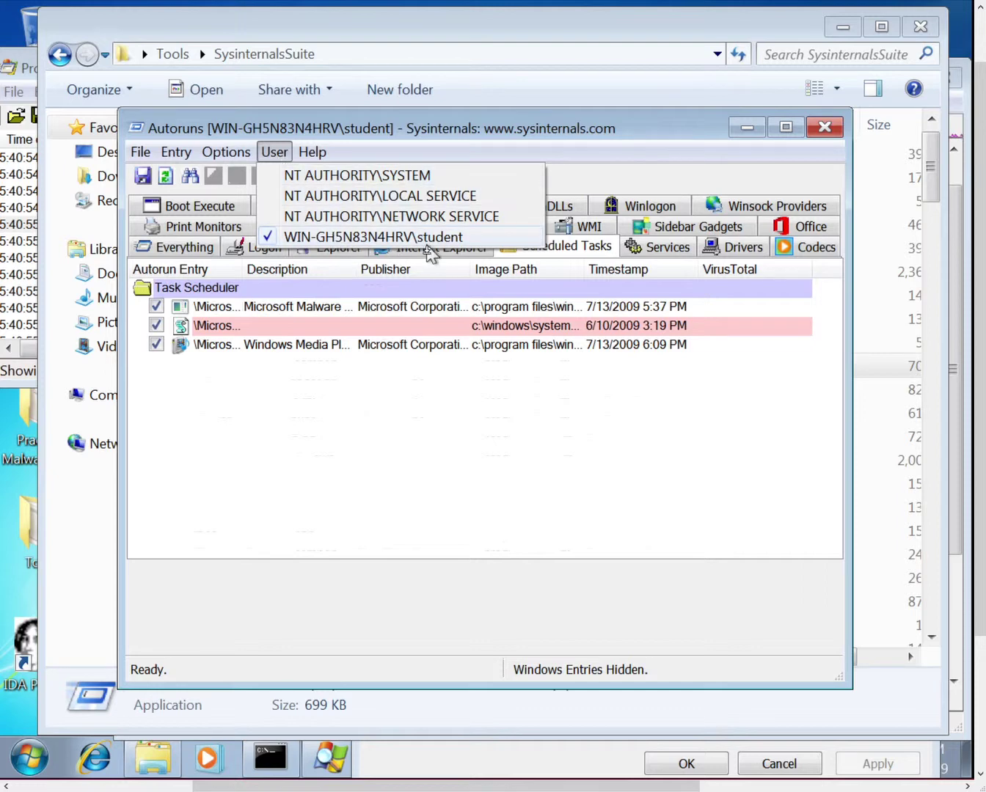
pyautogui.click(364, 179)
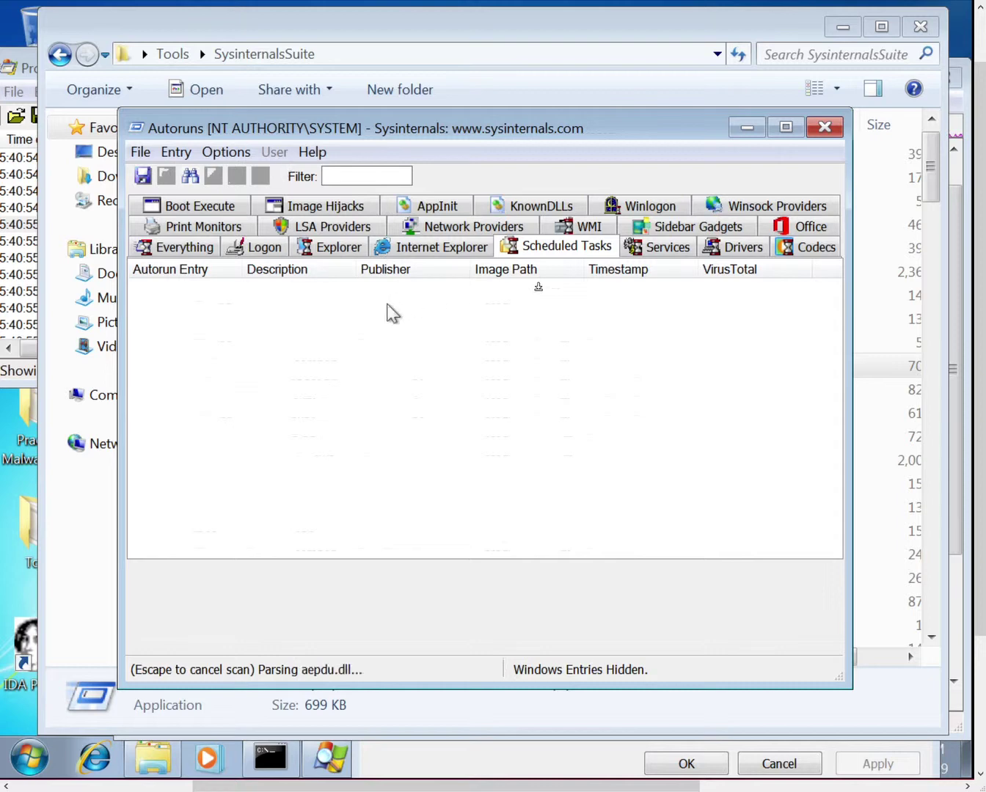